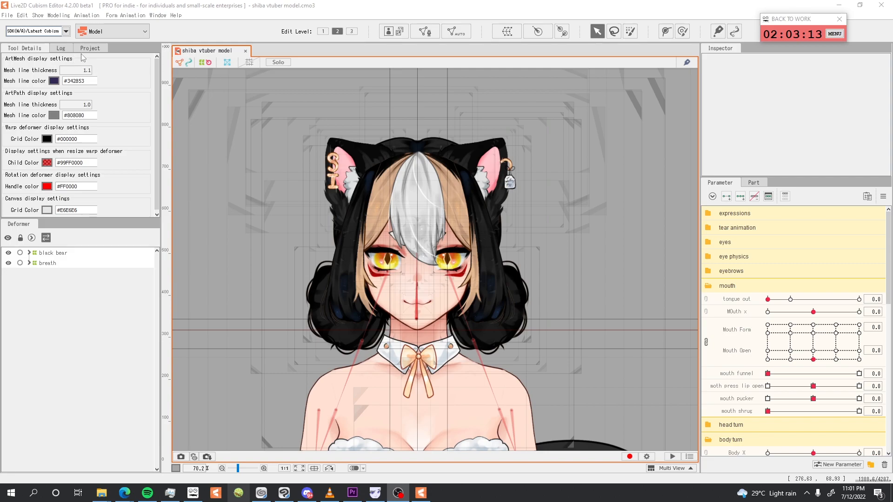
Step: Set the model's target version to SDK4.2/Cubism4.2 and accept the version settings
{"action": "left_click", "coordinate": [66, 32]}
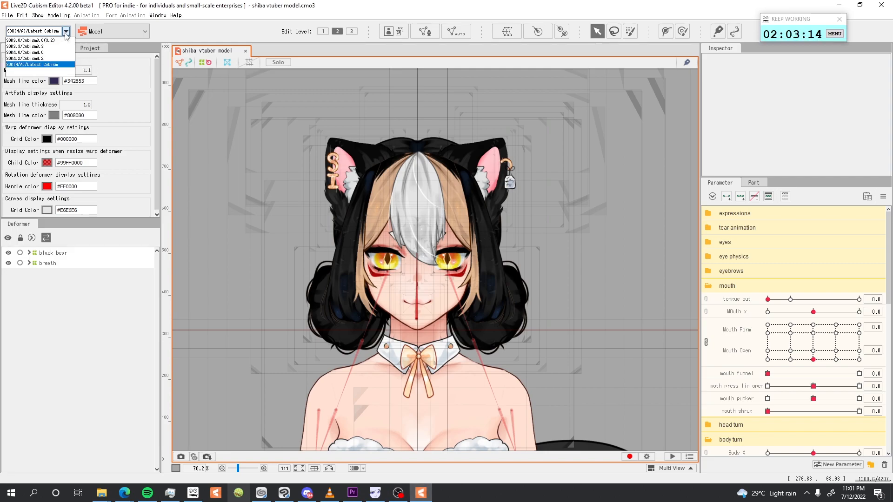
{"action": "left_click", "coordinate": [42, 58]}
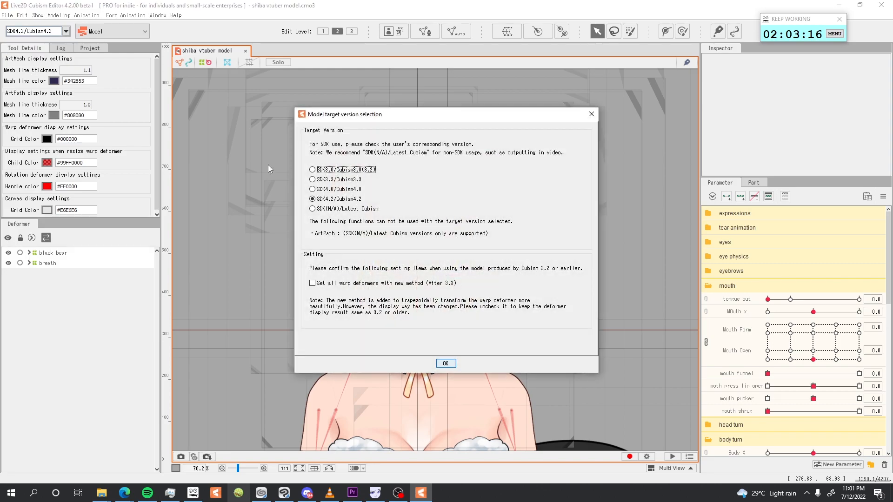
{"action": "left_click", "coordinate": [447, 364]}
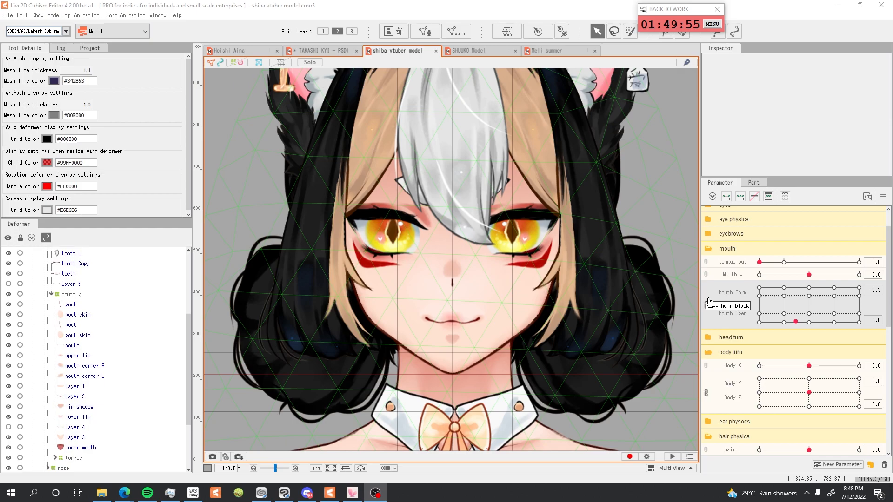
Step: Unlink the Mouth Form and Mouth Open parameters and replicate Mouth Open twice
{"action": "left_click", "coordinate": [708, 303]}
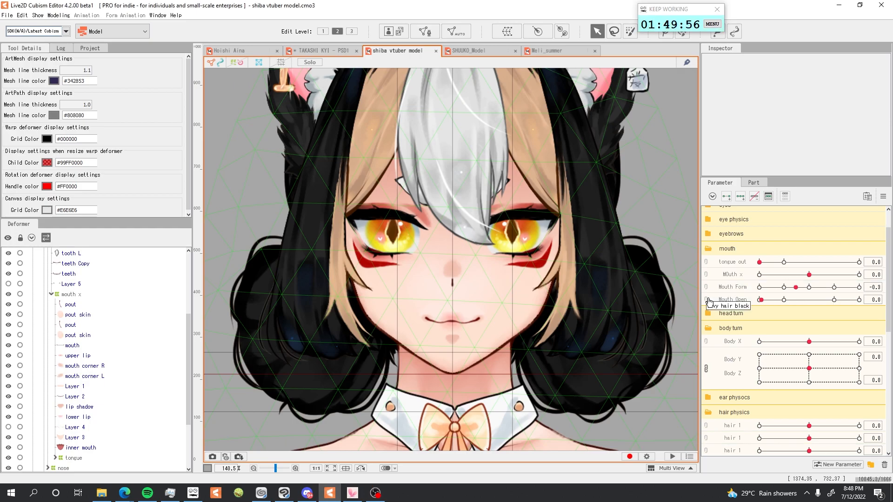
{"action": "right_click", "coordinate": [735, 298]}
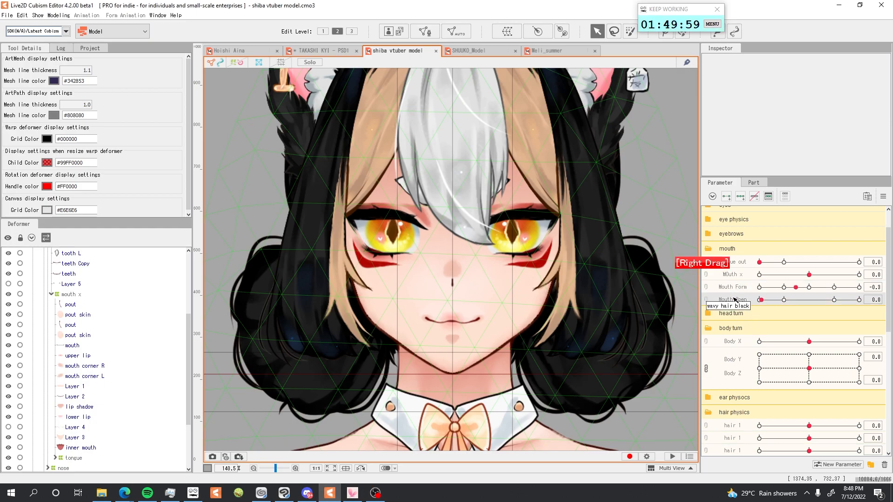
{"action": "left_click", "coordinate": [768, 323]}
{"action": "left_click", "coordinate": [738, 317]}
{"action": "right_click", "coordinate": [740, 318]}
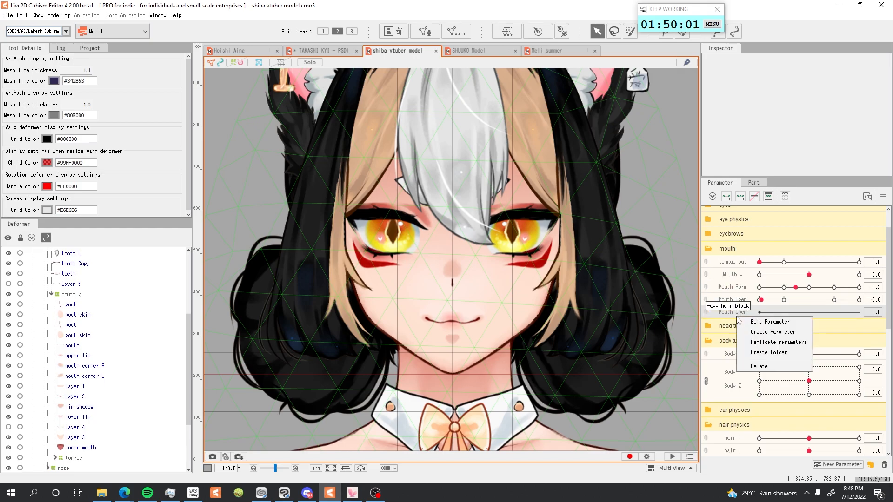
{"action": "left_click", "coordinate": [756, 343]}
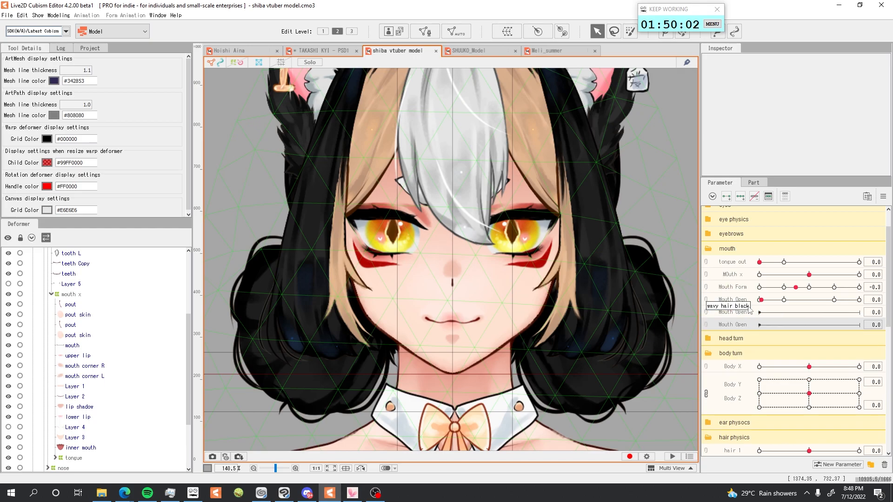
Step: Replicate the Mouth Form parameter twice
{"action": "right_click", "coordinate": [741, 288]}
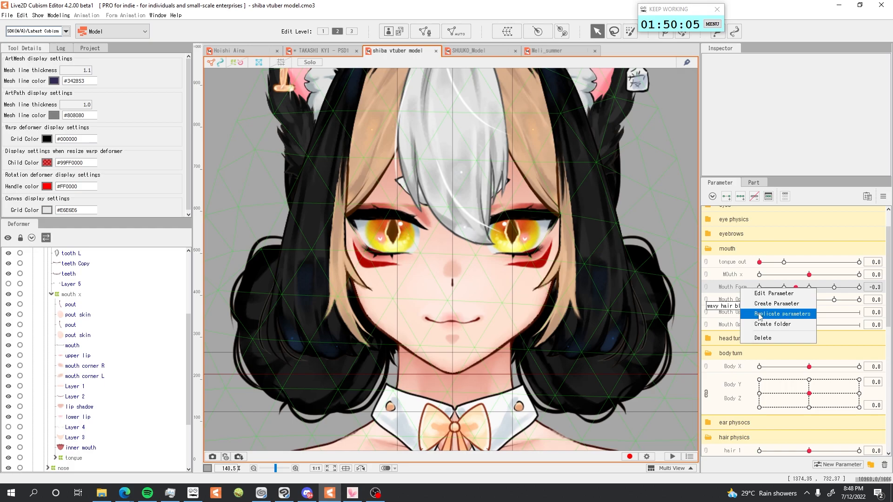
{"action": "left_click", "coordinate": [760, 315]}
{"action": "right_click", "coordinate": [746, 301]}
{"action": "left_click", "coordinate": [767, 327]}
{"action": "left_click", "coordinate": [739, 301]}
{"action": "left_click", "coordinate": [759, 311]}
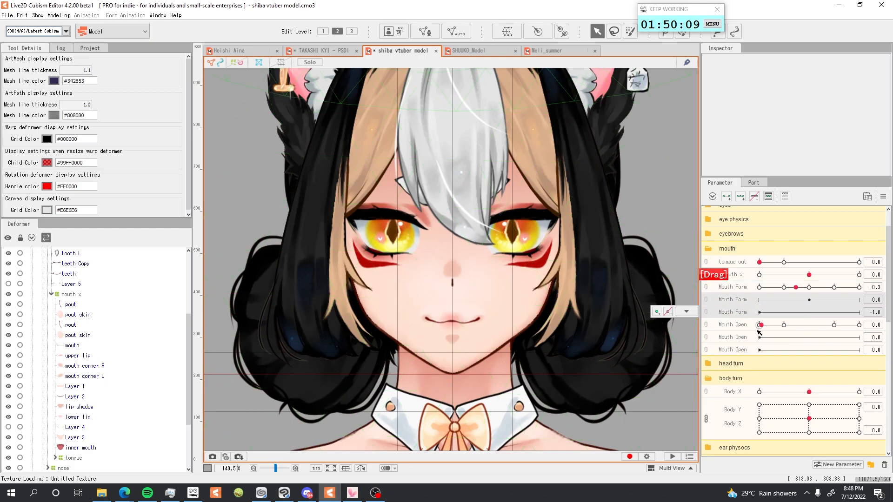
Step: Place the original Mouth Open directly below the original Mouth Form, relink them, and set the pair and the second Mouth Form copy to 0.0
{"action": "mouse_move", "coordinate": [740, 306]}
{"action": "left_mouse_down"}
{"action": "mouse_move", "coordinate": [740, 319]}
{"action": "mouse_move", "coordinate": [747, 305]}
{"action": "left_mouse_up"}
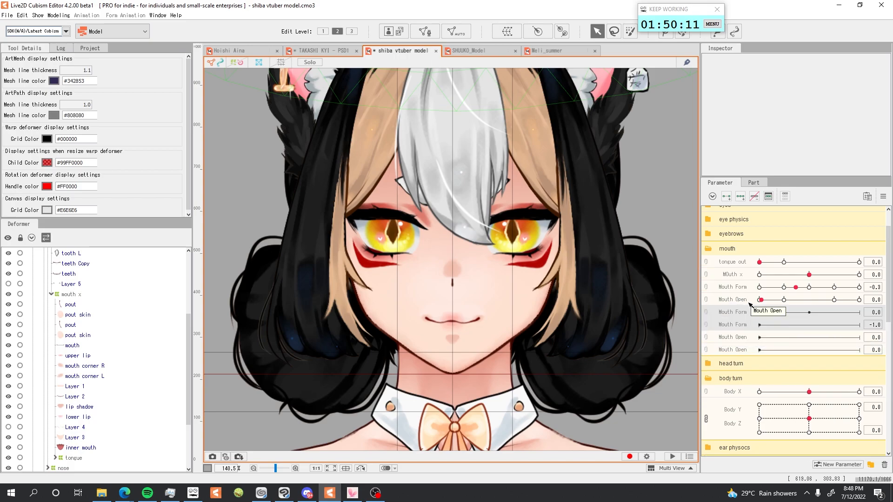
{"action": "left_click", "coordinate": [706, 287]}
{"action": "mouse_move", "coordinate": [806, 320]}
{"action": "left_mouse_down"}
{"action": "mouse_move", "coordinate": [852, 316]}
{"action": "mouse_move", "coordinate": [830, 326]}
{"action": "mouse_move", "coordinate": [838, 300]}
{"action": "mouse_move", "coordinate": [833, 320]}
{"action": "mouse_move", "coordinate": [837, 300]}
{"action": "mouse_move", "coordinate": [784, 298]}
{"action": "mouse_move", "coordinate": [809, 322]}
{"action": "left_mouse_up"}
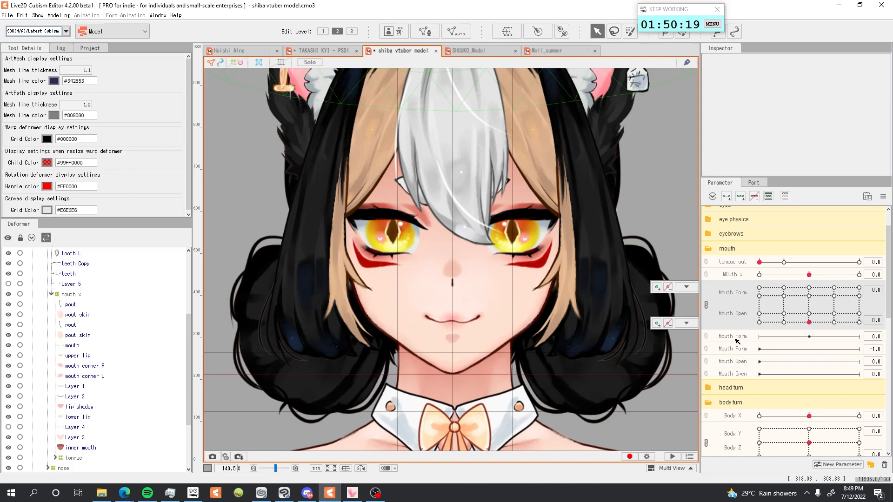
{"action": "left_click_drag", "start_coordinate": [759, 349], "coordinate": [809, 349]}
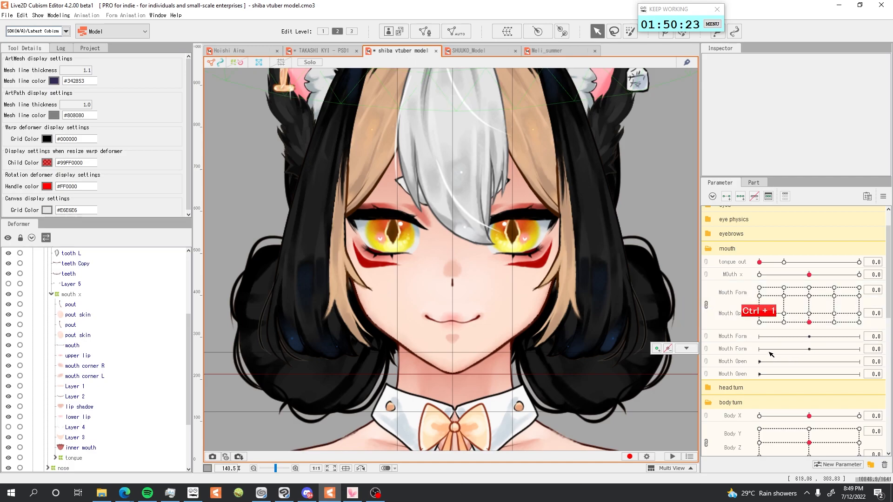
Step: Rename the first Mouth Form copy as "moth press lip open"
{"action": "right_click", "coordinate": [730, 339]}
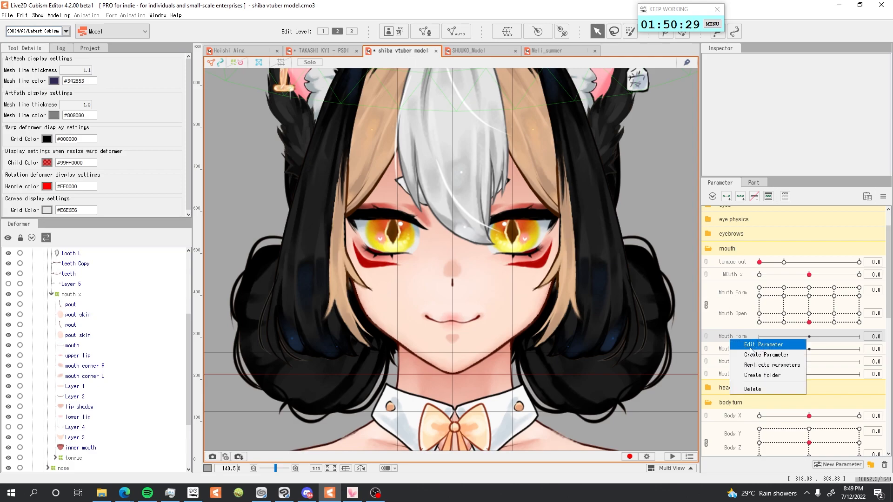
{"action": "left_click", "coordinate": [752, 345]}
{"action": "type", "text": "mo"}
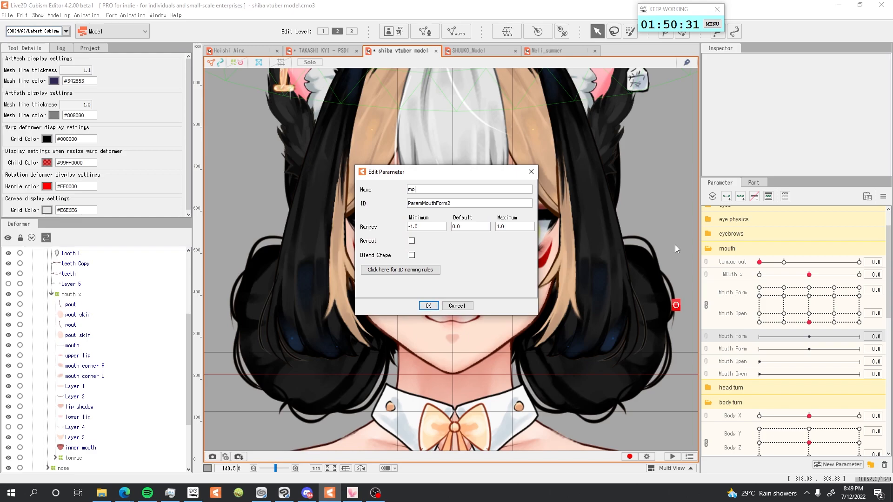
{"action": "type", "text": "th press lip open"}
{"action": "key", "text": "Return"}
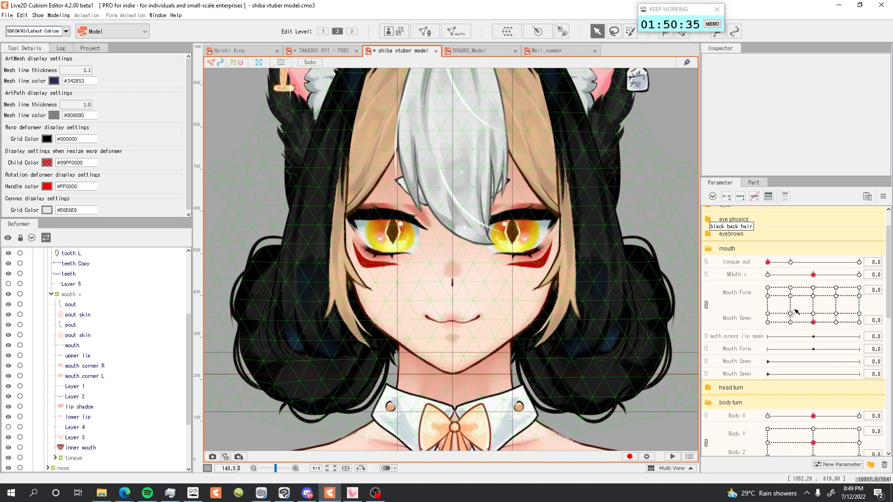
Step: Rename the second Mouth Form copy as "mouth pucker", and set moth press lip open to 1.0 and mouth pucker to 0.6
{"action": "left_click", "coordinate": [739, 352]}
{"action": "right_click", "coordinate": [755, 350]}
{"action": "left_click", "coordinate": [773, 358]}
{"action": "type", "text": "mouth pucker"}
{"action": "key", "text": "Return"}
{"action": "left_click_drag", "start_coordinate": [813, 338], "coordinate": [867, 344]}
{"action": "left_click_drag", "start_coordinate": [813, 350], "coordinate": [843, 349]}
Step: Rename the first Mouth Open copy as "mouth funnel"
{"action": "right_click", "coordinate": [742, 364]}
{"action": "left_click", "coordinate": [770, 374]}
{"action": "type", "text": "mouth funnel"}
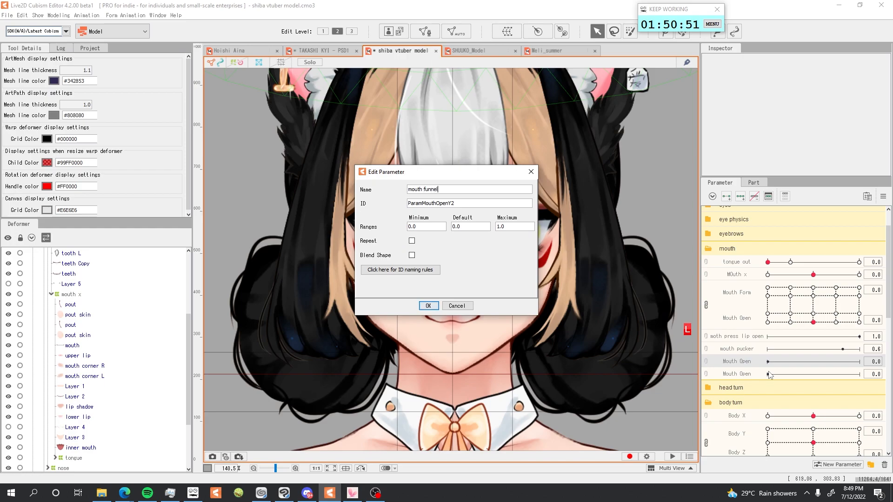
{"action": "key", "text": "Return"}
Step: Rename the second Mouth Open copy as "mouth shrug"
{"action": "right_click", "coordinate": [728, 372]}
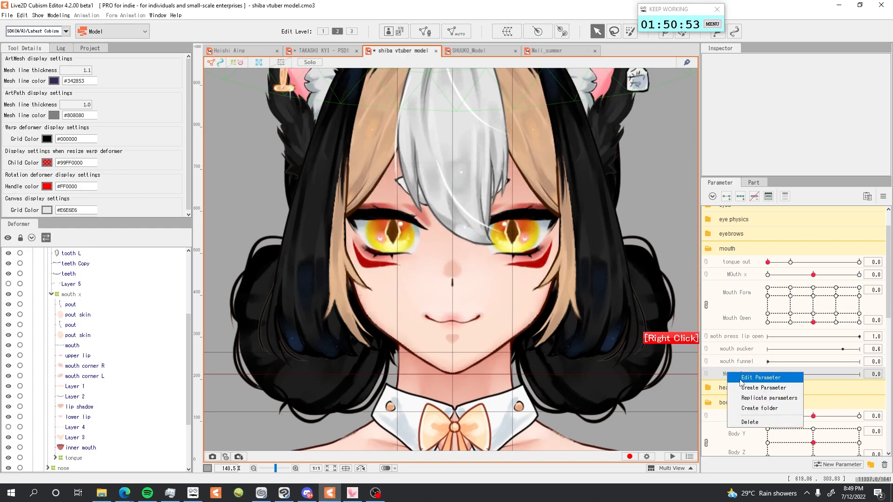
{"action": "left_click", "coordinate": [743, 382]}
{"action": "type", "text": "mouth "}
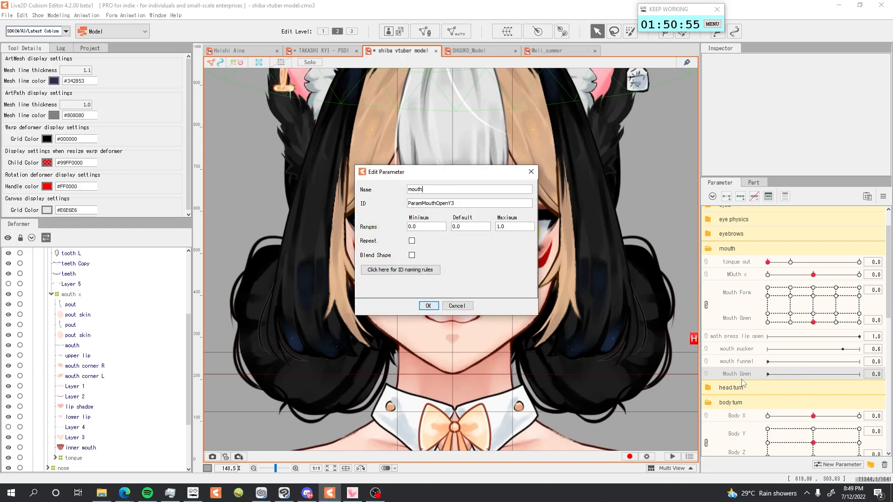
{"action": "type", "text": "shrug"}
{"action": "key", "text": "Return"}
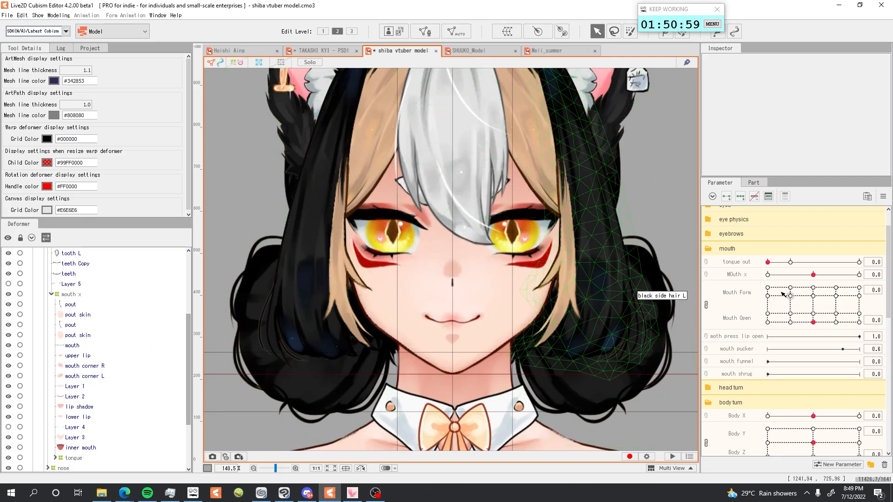
Step: Set Mouth Form to 0.1 and Mouth Open to 0.2, and unlink the two parameters
{"action": "left_click_drag", "start_coordinate": [790, 314], "coordinate": [819, 315]}
{"action": "left_click", "coordinate": [686, 323]}
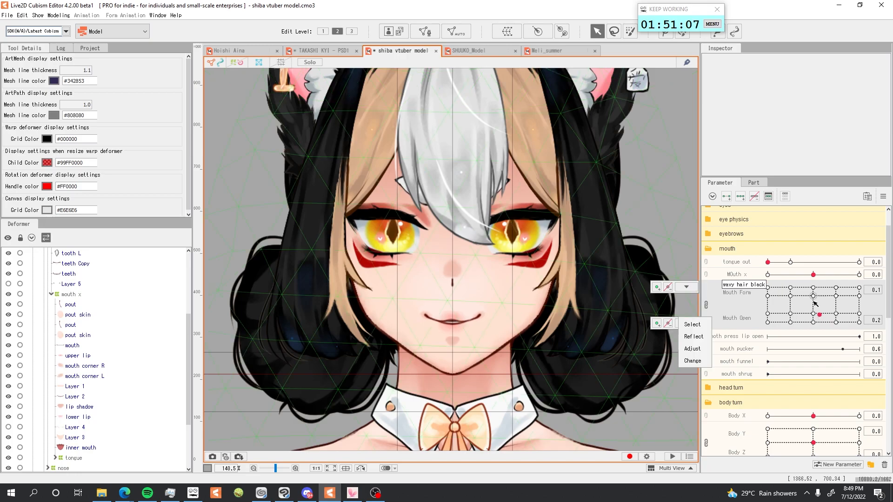
{"action": "left_click", "coordinate": [707, 306]}
{"action": "left_click", "coordinate": [707, 304]}
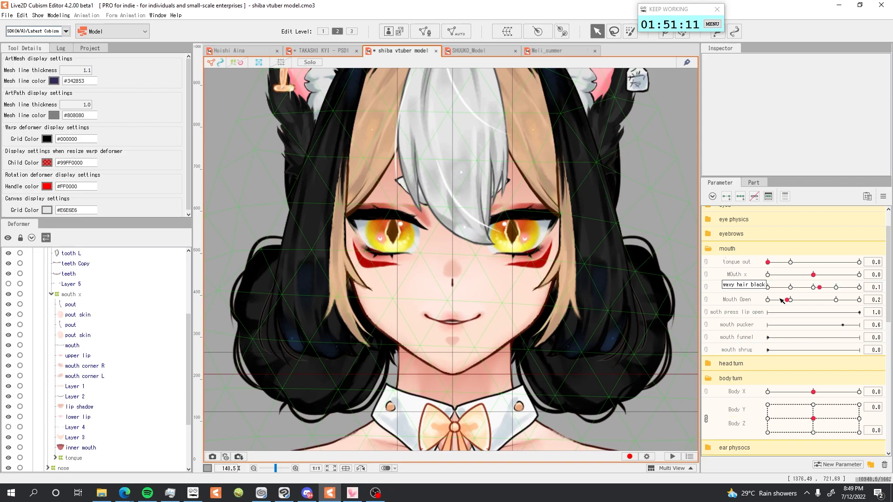
Step: Select all objects keyed to Mouth Open except the face, and set Mouth Open to 0.0
{"action": "left_click", "coordinate": [785, 301]}
{"action": "left_click", "coordinate": [690, 300]}
{"action": "left_click", "coordinate": [689, 304]}
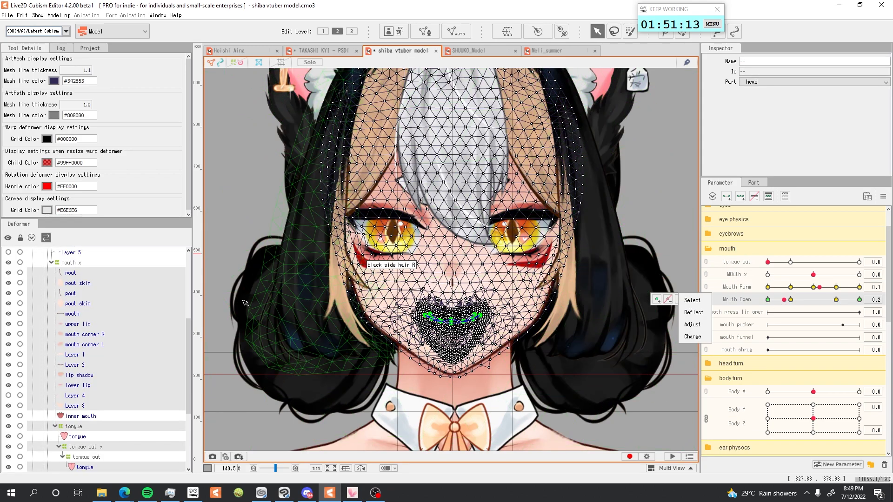
{"action": "scroll", "coordinate": [69, 408], "scroll_direction": "down", "scroll_amount": 4}
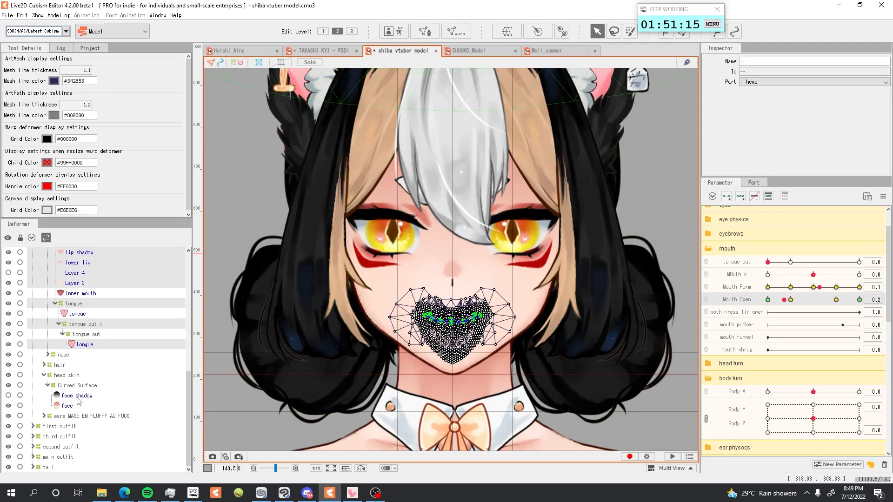
{"action": "scroll", "coordinate": [474, 289], "scroll_direction": "up", "scroll_amount": 3}
{"action": "left_click_drag", "start_coordinate": [785, 300], "coordinate": [709, 313]}
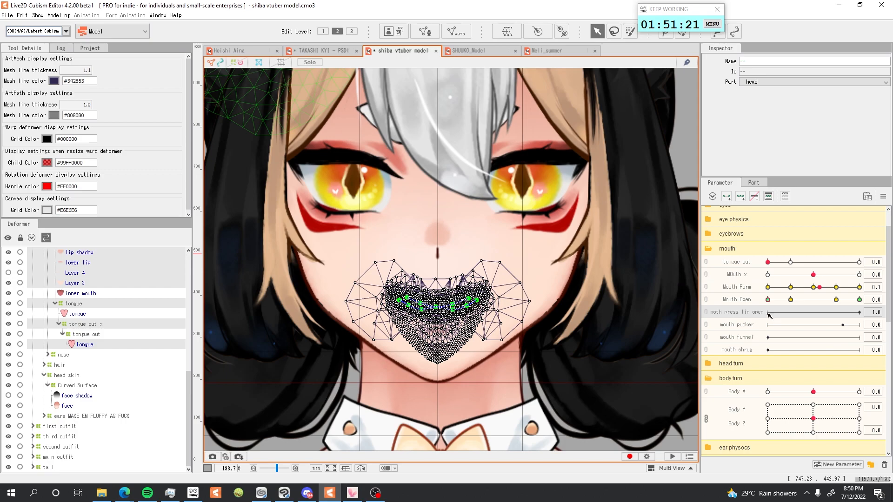
Step: Turn the moth press lip open parameter into a Blend Shape parameter
{"action": "right_click", "coordinate": [729, 314]}
{"action": "left_click", "coordinate": [723, 312]}
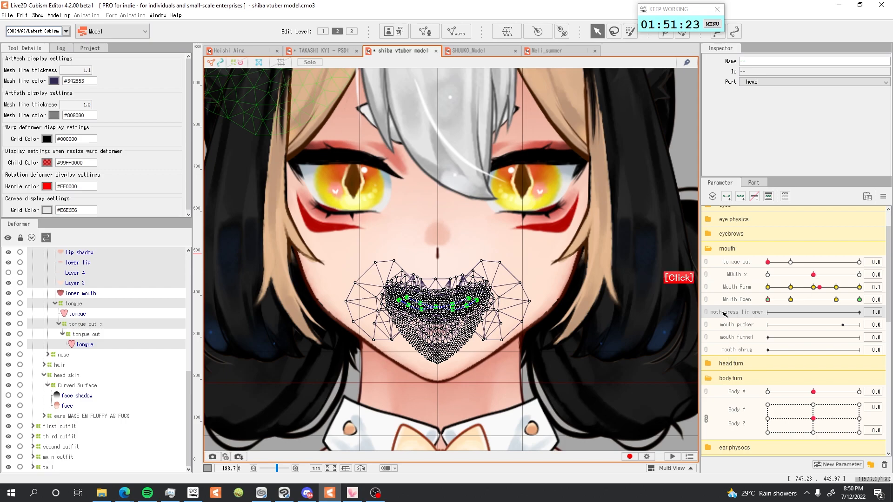
{"action": "right_click", "coordinate": [734, 315]}
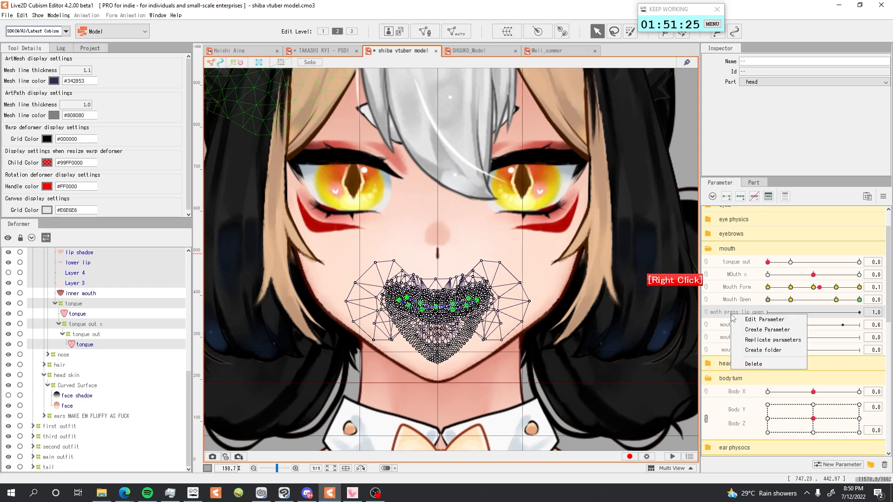
{"action": "left_click", "coordinate": [749, 321]}
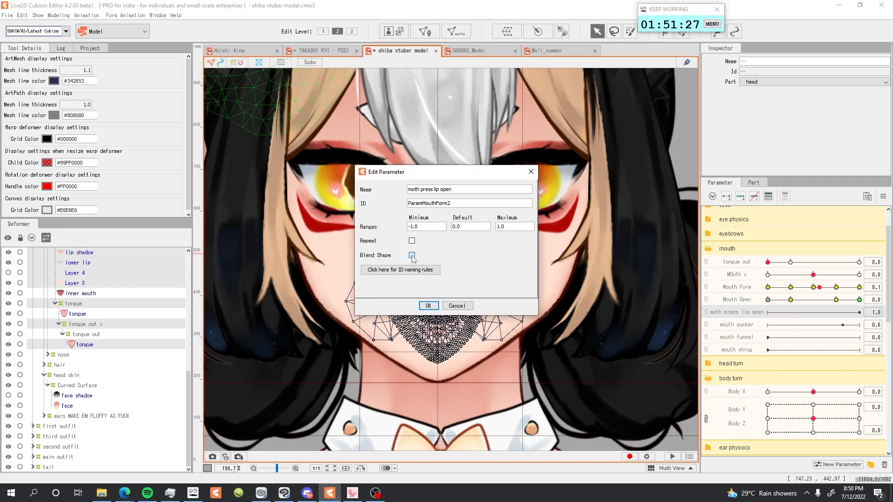
{"action": "left_click", "coordinate": [428, 306]}
Step: Enable Blend Shape for the mouth pucker parameter
{"action": "right_click", "coordinate": [740, 325]}
{"action": "left_click", "coordinate": [741, 325]}
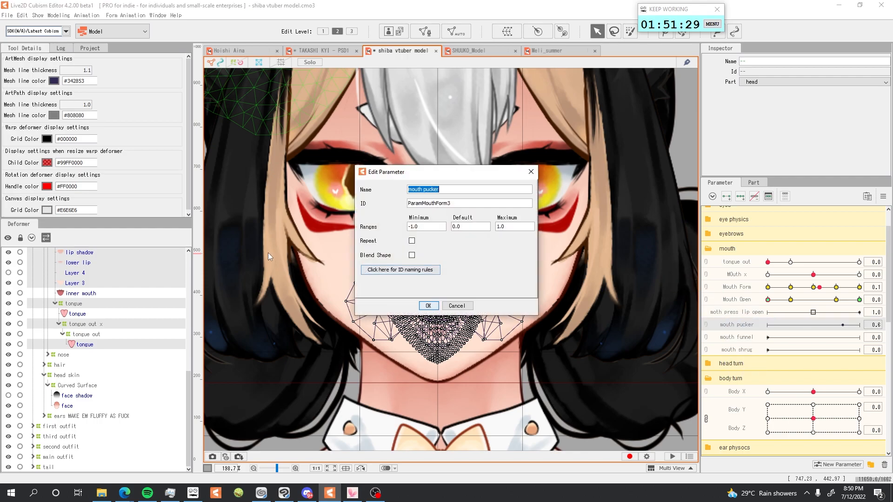
{"action": "left_click", "coordinate": [410, 257]}
{"action": "left_click", "coordinate": [428, 305]}
Step: Enable Blend Shape for the mouth funnel parameter
{"action": "right_click", "coordinate": [741, 340]}
{"action": "left_click", "coordinate": [746, 343]}
{"action": "left_click", "coordinate": [411, 255]}
{"action": "left_click", "coordinate": [428, 306]}
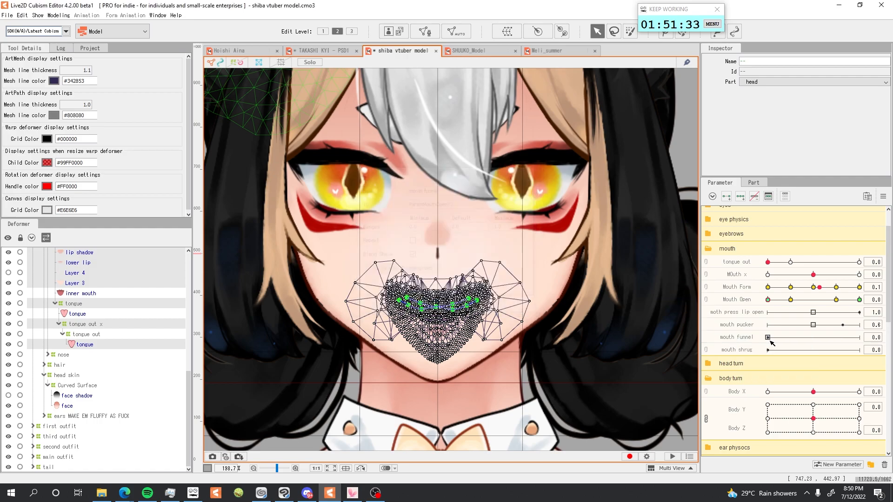
Step: Enable Blend Shape for the mouth shrug parameter
{"action": "right_click", "coordinate": [745, 351]}
{"action": "left_click", "coordinate": [762, 359]}
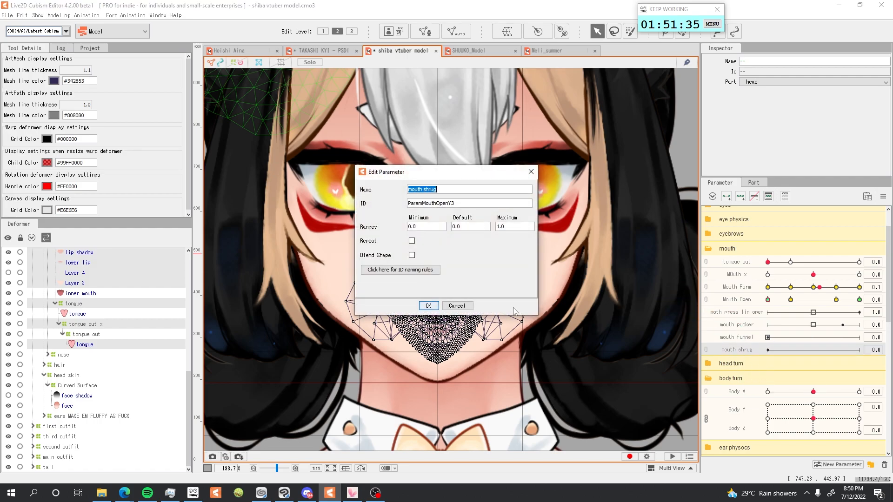
{"action": "left_click", "coordinate": [411, 256]}
{"action": "key", "text": "Return"}
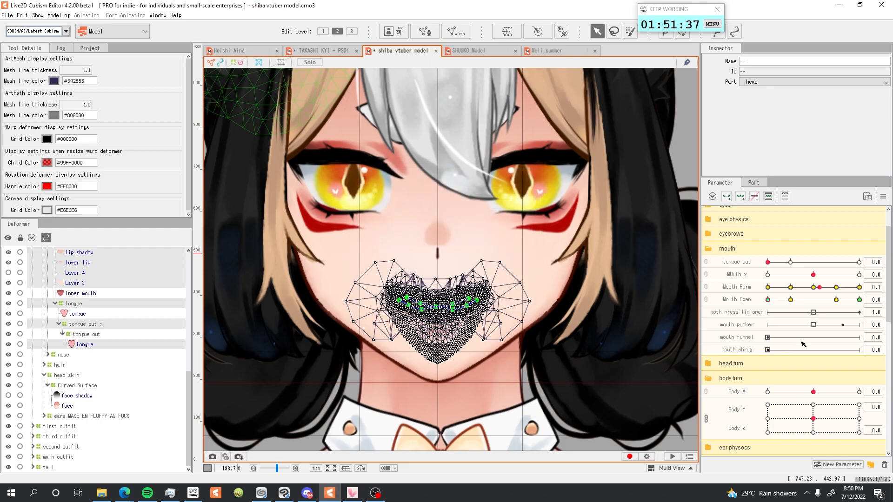
Step: Set moth press lip open to -0.4 and mouth pucker to 0.1, and add three keys on mouth pucker for the selected mouth objects
{"action": "left_click_drag", "start_coordinate": [812, 314], "coordinate": [794, 314]}
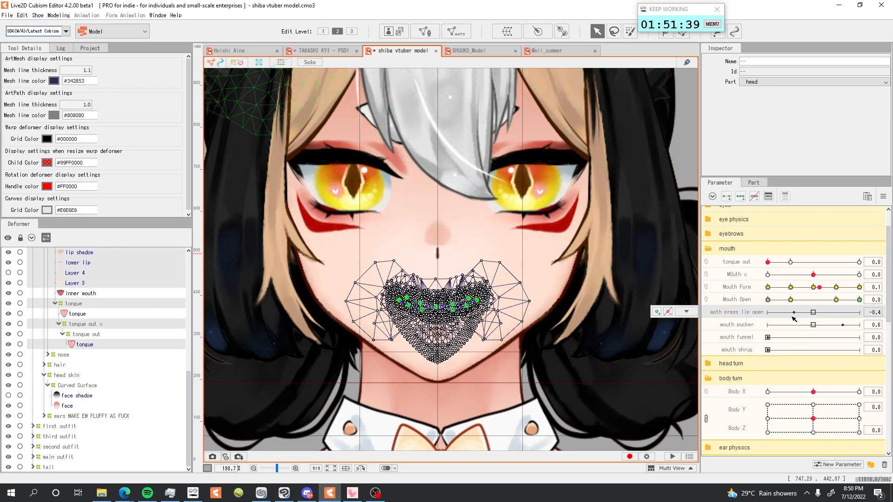
{"action": "left_click", "coordinate": [818, 329]}
{"action": "left_click", "coordinate": [741, 196]}
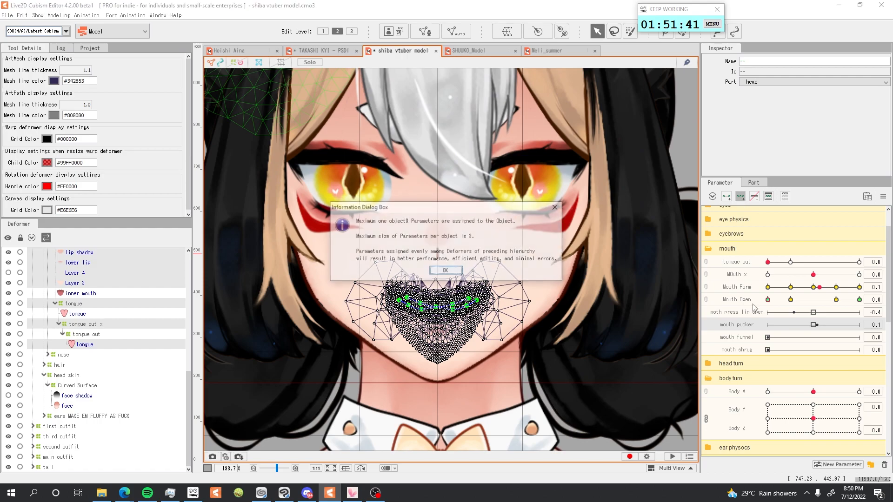
{"action": "left_click", "coordinate": [453, 272]}
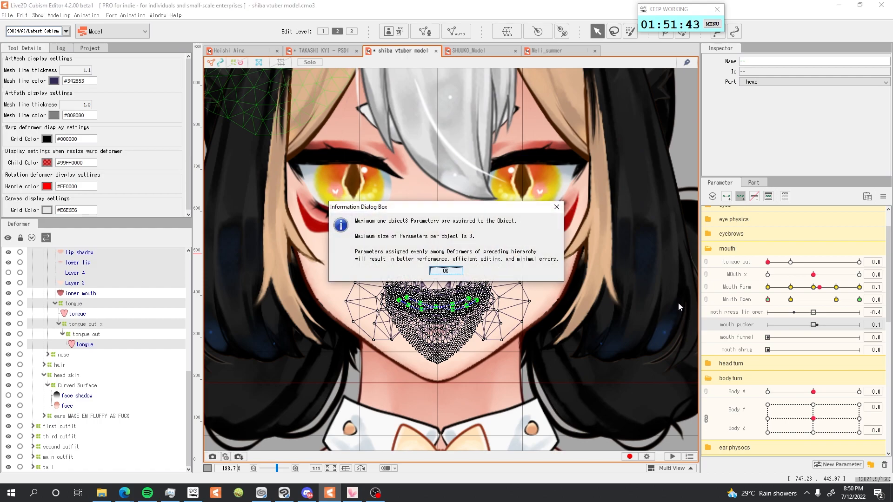
{"action": "left_click", "coordinate": [439, 274]}
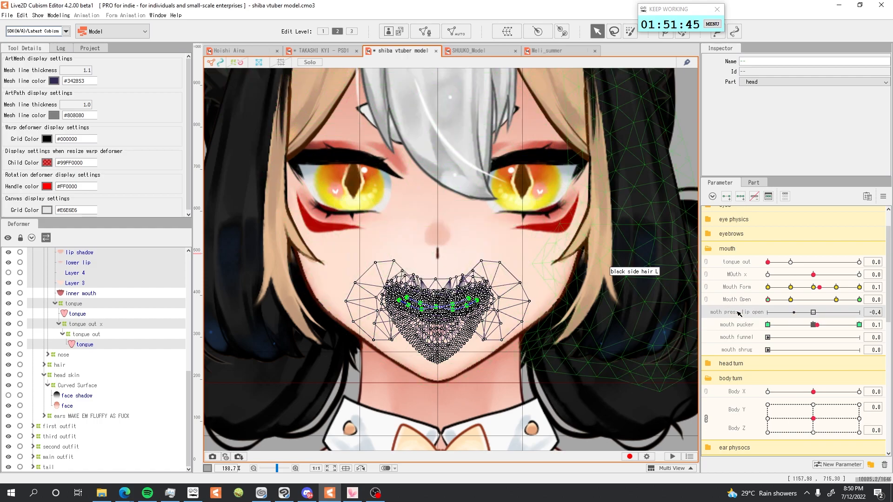
Step: Add three keys on the moth press lip open parameter for the selected mouth objects
{"action": "left_click", "coordinate": [740, 202]}
{"action": "left_click", "coordinate": [456, 271]}
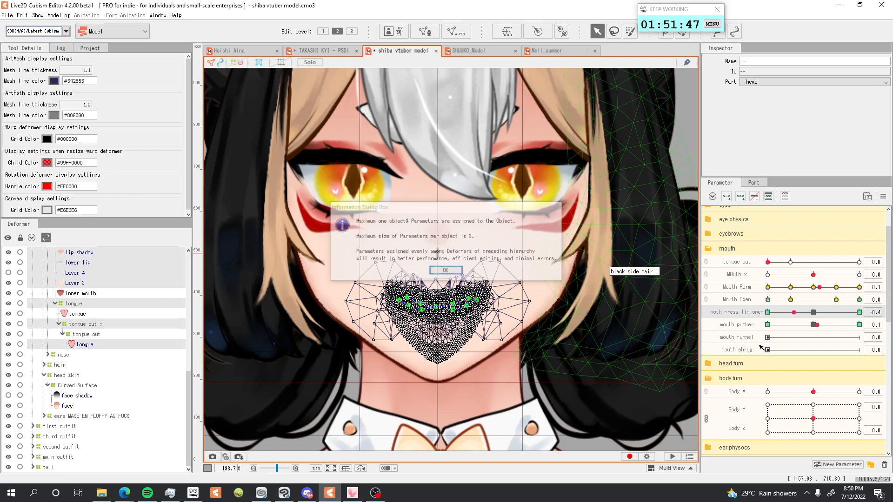
{"action": "left_click", "coordinate": [456, 271]}
Step: Add two keys on the mouth funnel parameter for the selected mouth objects
{"action": "left_click", "coordinate": [733, 335]}
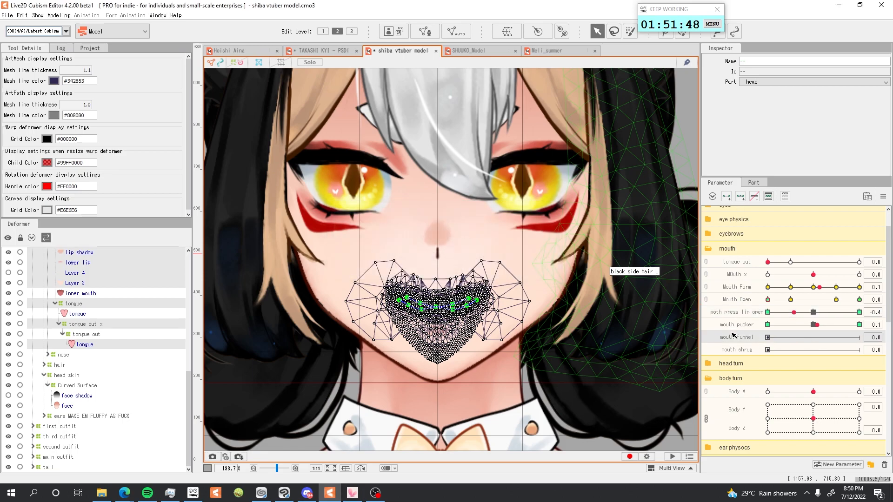
{"action": "left_click", "coordinate": [726, 196]}
{"action": "key", "text": "Return"}
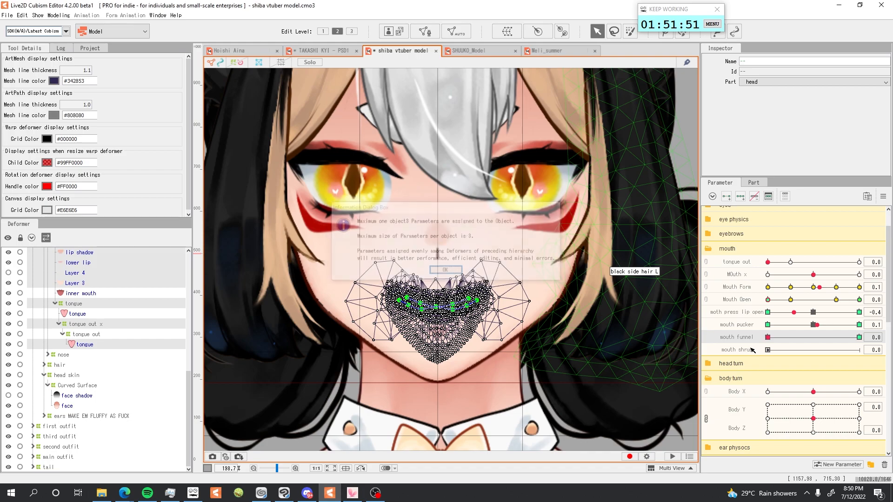
Step: Add two keys on the mouth shrug parameter and move mouth funnel above moth press lip open
{"action": "left_click", "coordinate": [744, 350]}
{"action": "left_click", "coordinate": [727, 198]}
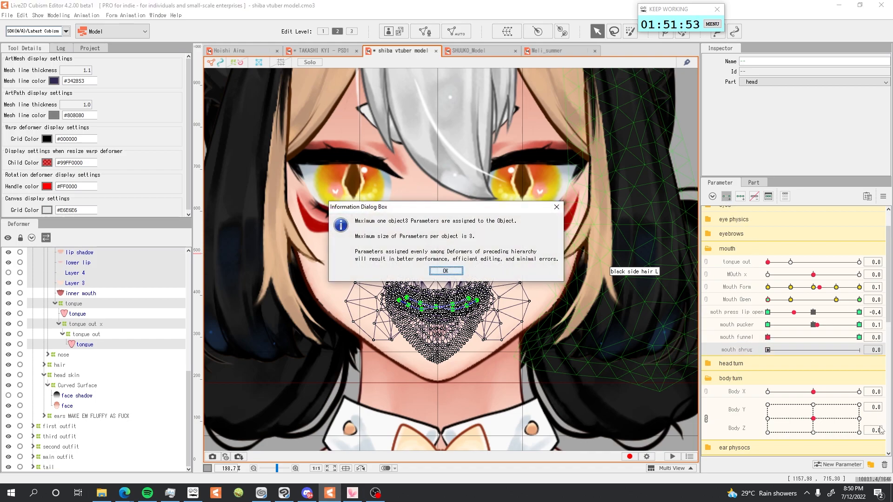
{"action": "key", "text": "Return"}
{"action": "left_click_drag", "start_coordinate": [756, 338], "coordinate": [737, 311]}
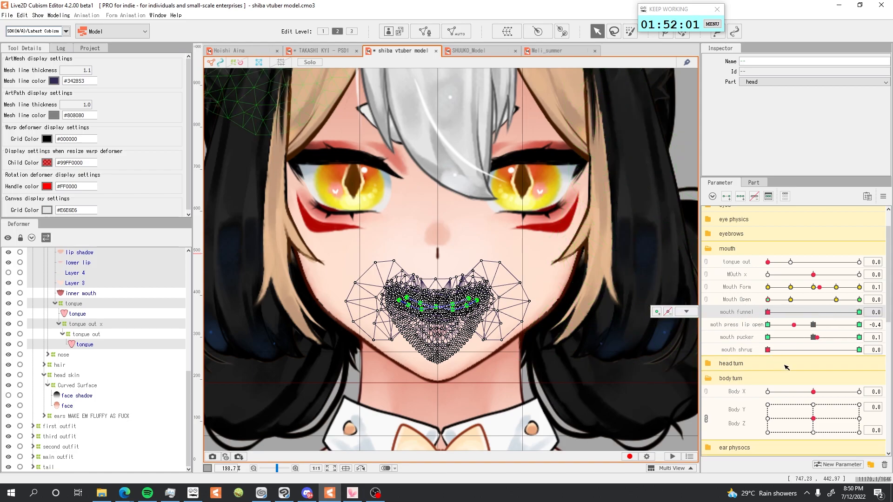
Step: Replace the current selection with only the lower lip and lip shadow meshes under the mouth x deformer
{"action": "scroll", "coordinate": [72, 347], "scroll_direction": "up", "scroll_amount": 2}
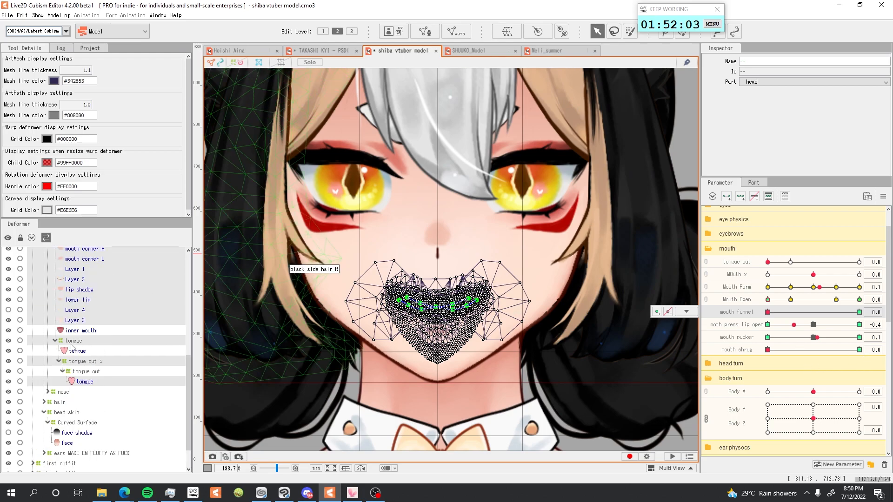
{"action": "left_click", "coordinate": [75, 344]}
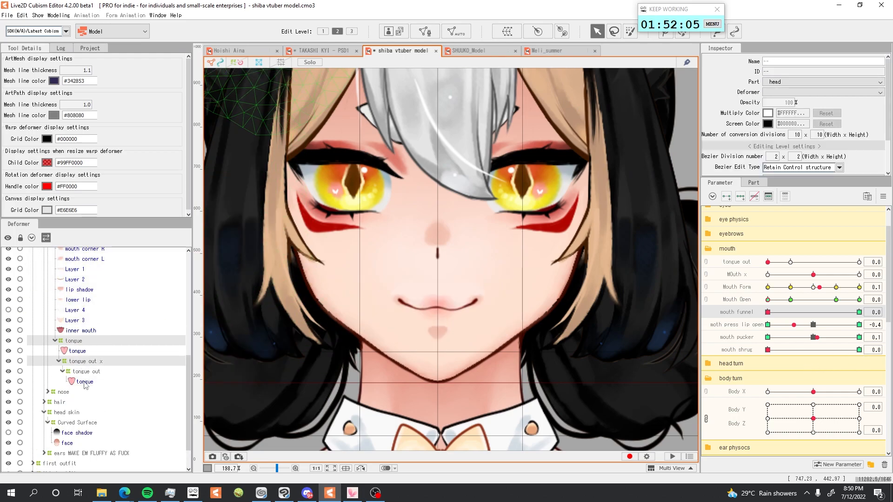
{"action": "scroll", "coordinate": [78, 409], "scroll_direction": "up", "scroll_amount": 4}
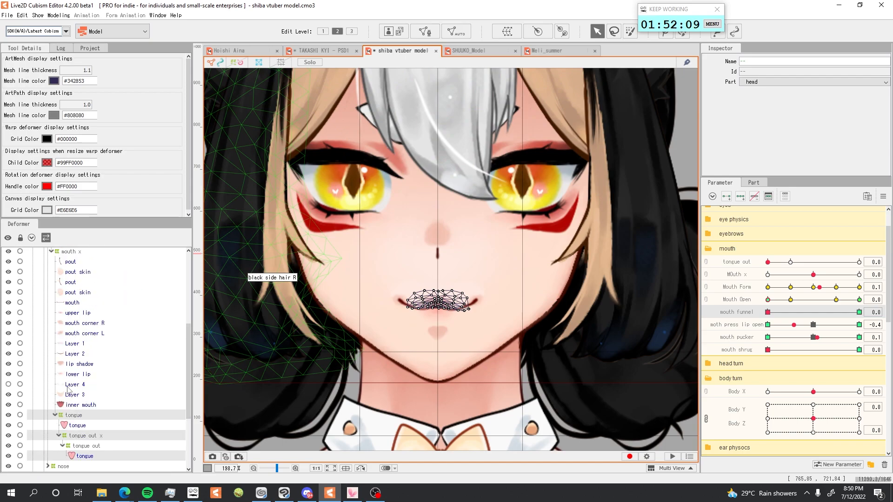
{"action": "left_click", "coordinate": [71, 375]}
{"action": "left_click", "coordinate": [78, 367], "text": "ctrl"}
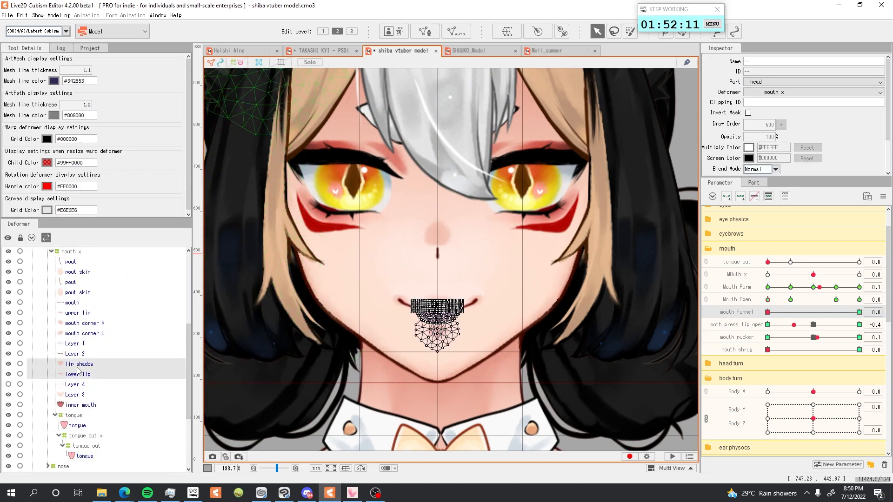
{"action": "scroll", "coordinate": [431, 302], "scroll_direction": "up", "scroll_amount": 4}
{"action": "left_click_drag", "start_coordinate": [447, 298], "coordinate": [434, 270]}
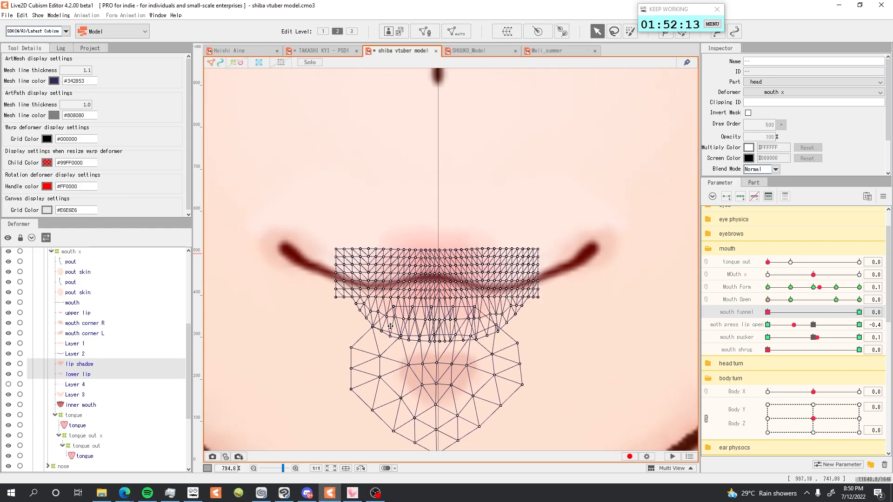
{"action": "key", "text": "s"}
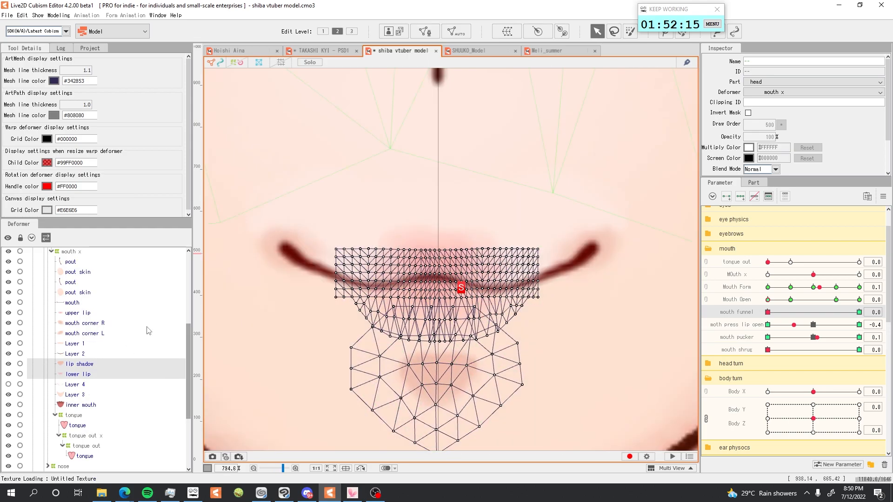
Step: Extend the selection with Layer 2 and Layer 3, leaving out Layer 1, and reset the parameters to their default values
{"action": "left_click", "coordinate": [75, 354], "text": "ctrl"}
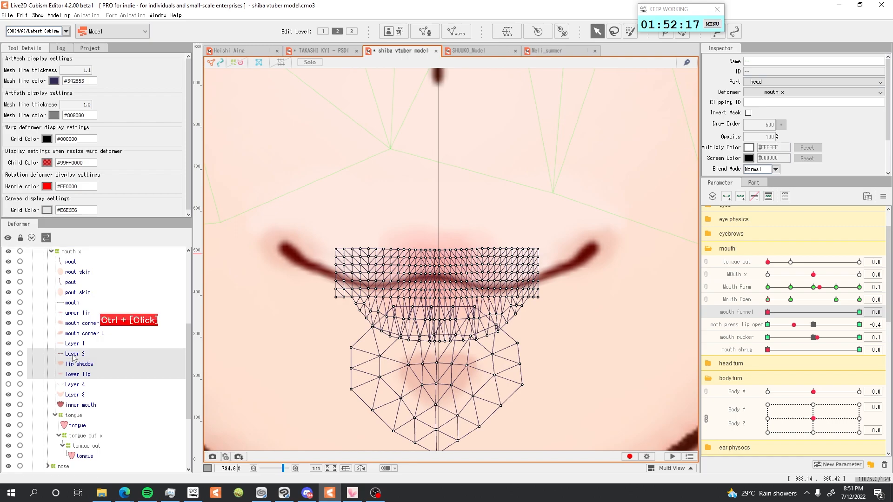
{"action": "left_click", "coordinate": [77, 345], "text": "ctrl"}
{"action": "key", "text": "s"}
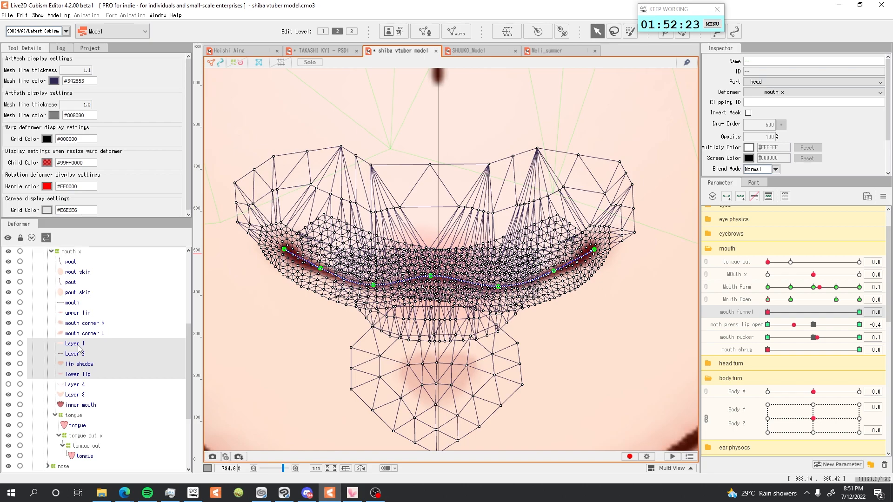
{"action": "left_click", "coordinate": [78, 345], "text": "ctrl"}
{"action": "left_click", "coordinate": [74, 394], "text": "ctrl"}
{"action": "scroll", "coordinate": [377, 326], "scroll_direction": "down", "scroll_amount": 2}
{"action": "scroll", "coordinate": [409, 323], "scroll_direction": "up", "scroll_amount": 2}
{"action": "scroll", "coordinate": [423, 232], "scroll_direction": "down", "scroll_amount": 2}
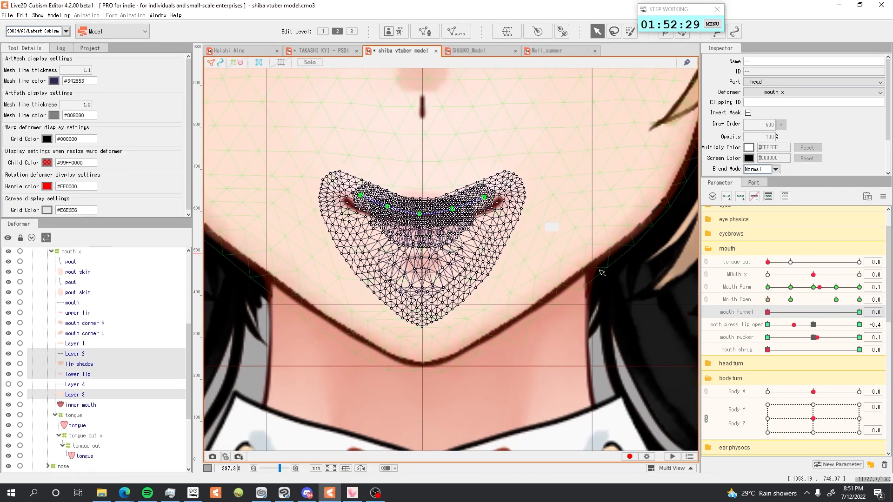
{"action": "key", "text": "ctrl+l"}
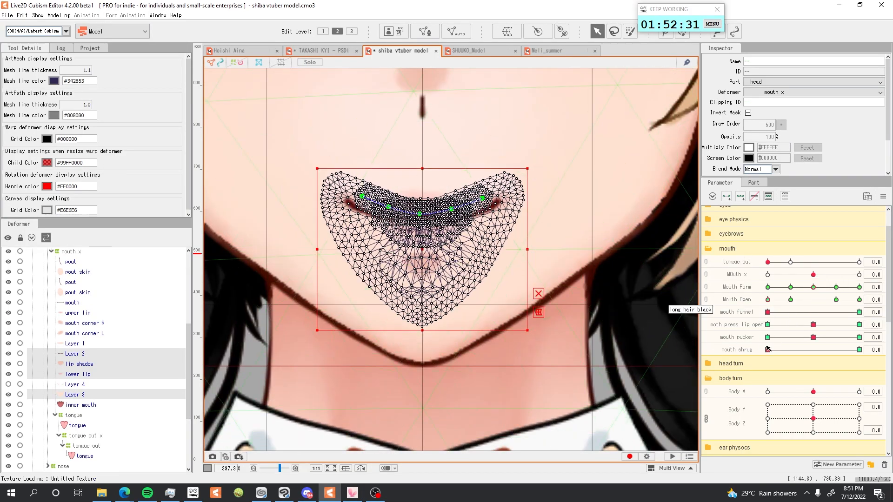
Step: Open the blend shape weight limit settings for mouth funnel and add Mouth Open as a limiting parameter
{"action": "left_click", "coordinate": [742, 312]}
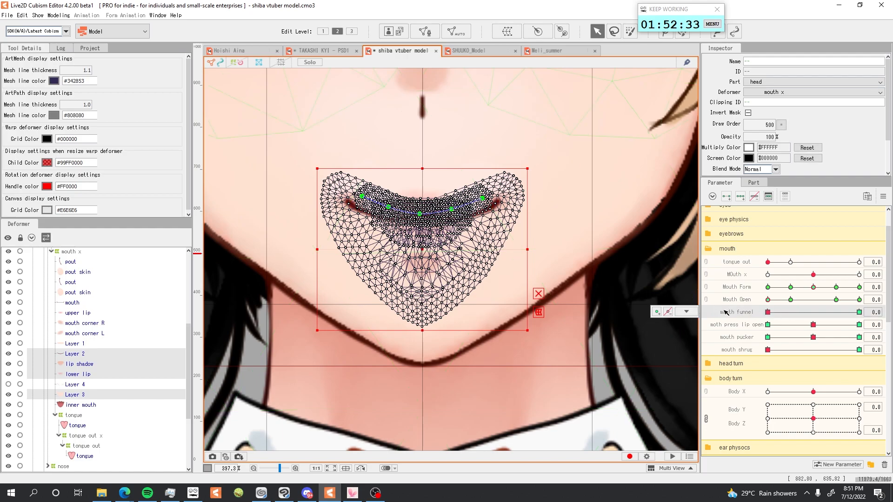
{"action": "right_click", "coordinate": [743, 311]}
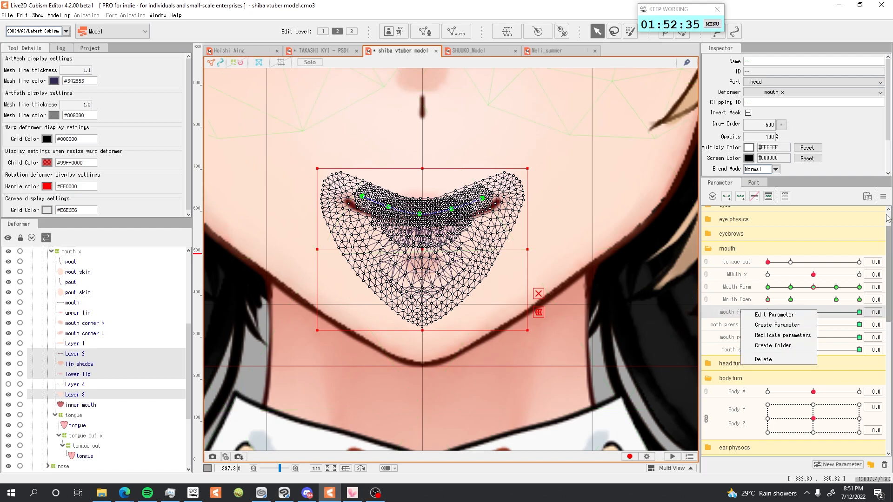
{"action": "left_click", "coordinate": [883, 197]}
{"action": "left_click", "coordinate": [884, 197]}
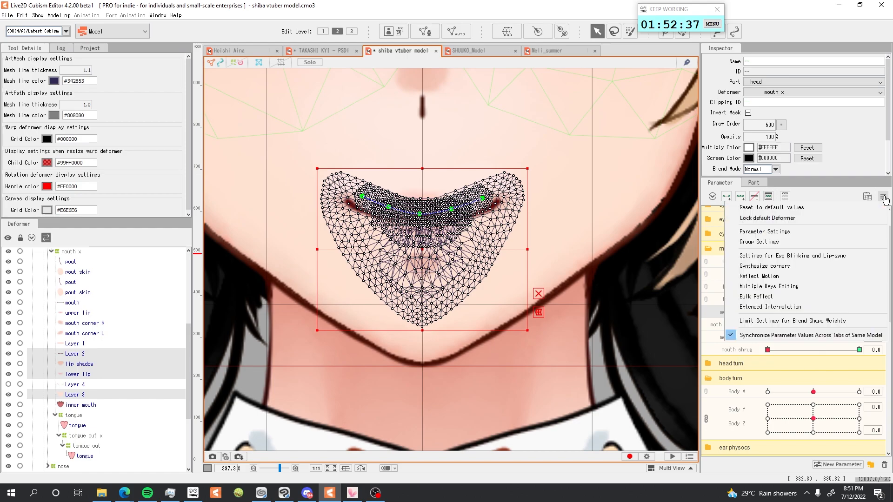
{"action": "left_click", "coordinate": [785, 321]}
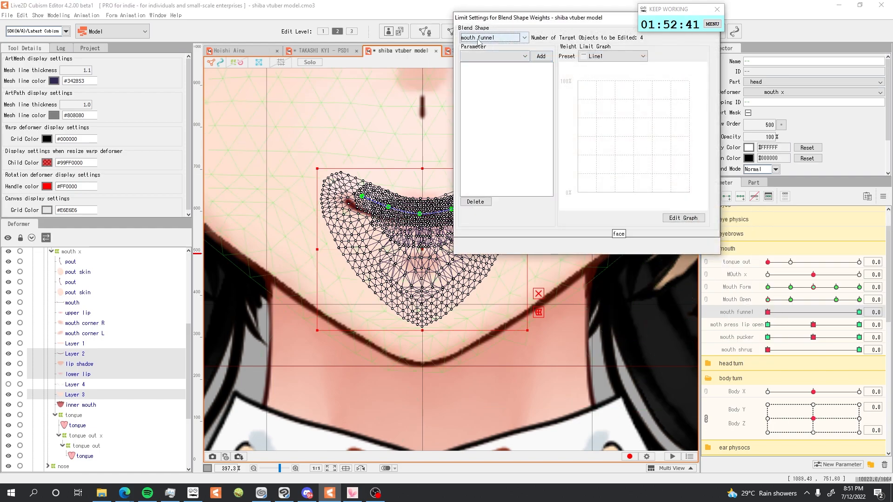
{"action": "left_click", "coordinate": [539, 57]}
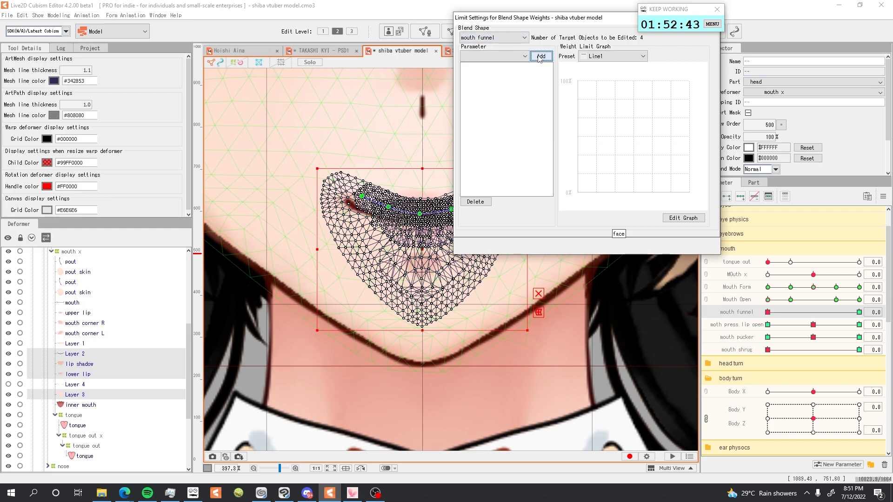
{"action": "left_click", "coordinate": [512, 56]}
{"action": "scroll", "coordinate": [502, 85], "scroll_direction": "down", "scroll_amount": 2}
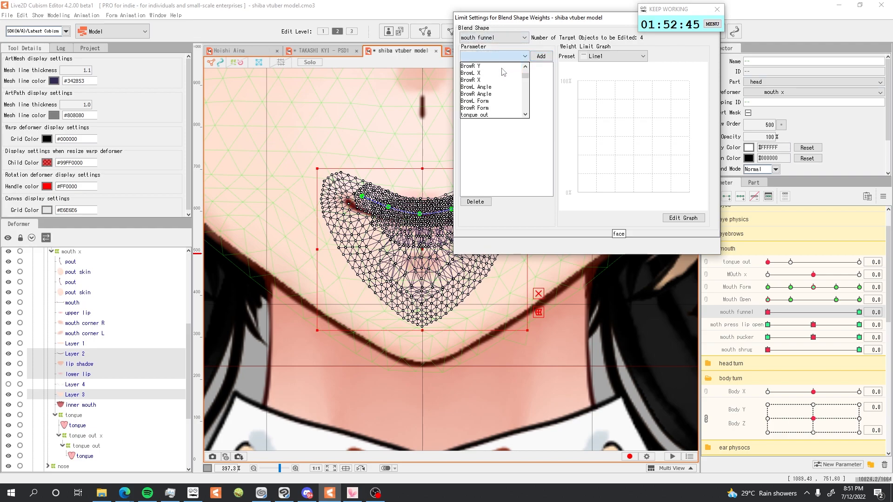
{"action": "left_click", "coordinate": [474, 114]}
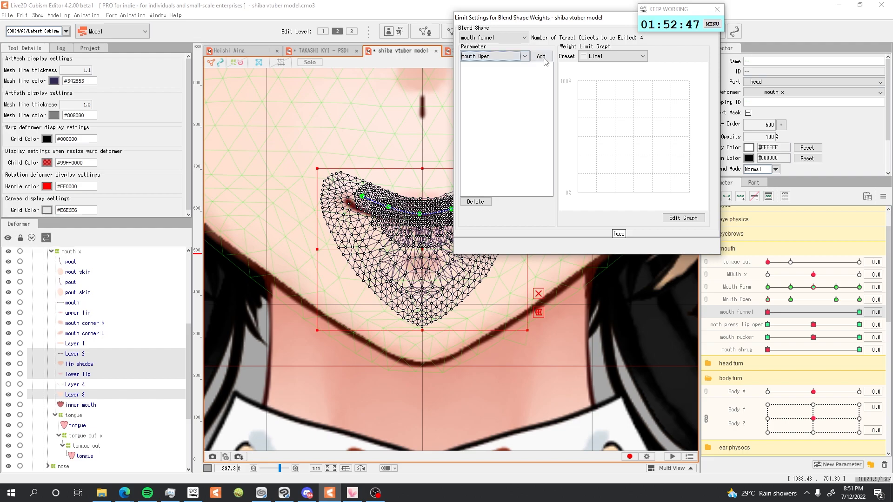
{"action": "left_click", "coordinate": [541, 56]}
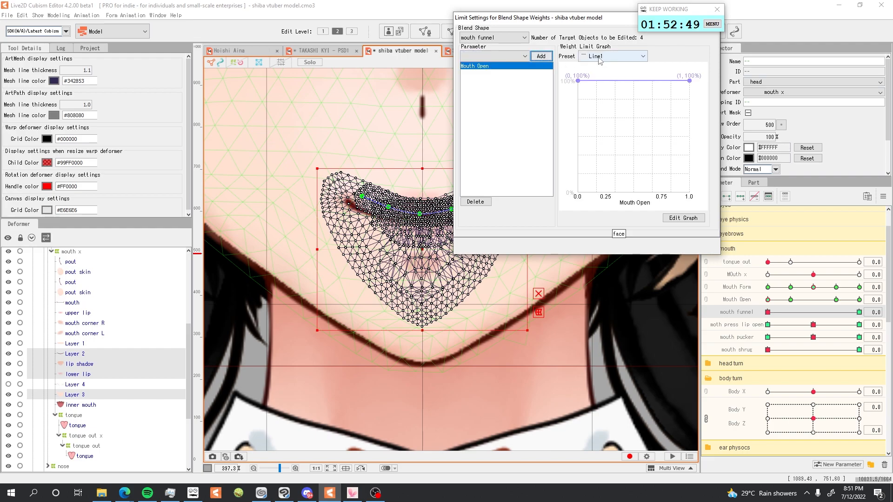
Step: Set the Mouth Open weight limit graph preset to Line3 and close the limit settings
{"action": "left_click", "coordinate": [600, 56]}
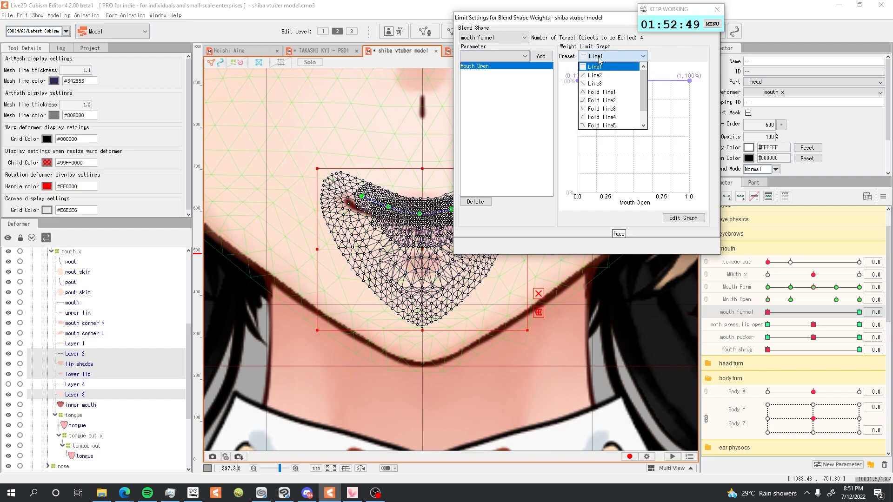
{"action": "left_click", "coordinate": [612, 85]}
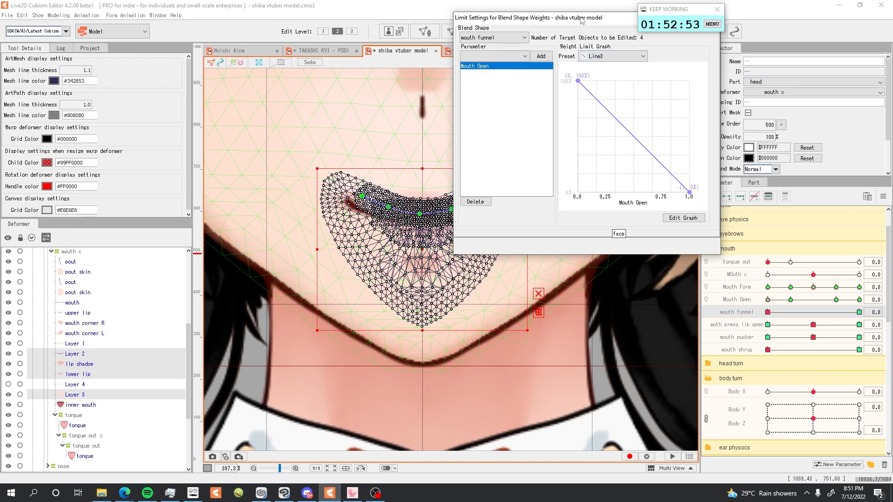
{"action": "left_click_drag", "start_coordinate": [581, 19], "coordinate": [463, 28]}
{"action": "left_click", "coordinate": [598, 31]}
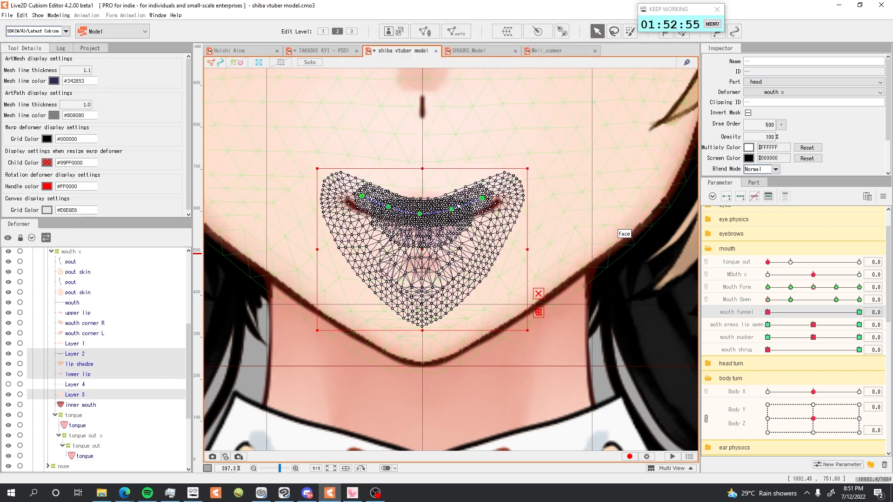
Step: Link the Mouth Form and Mouth Open parameters into one combined grid
{"action": "scroll", "coordinate": [465, 210], "scroll_direction": "up", "scroll_amount": 3}
{"action": "left_click", "coordinate": [707, 291]}
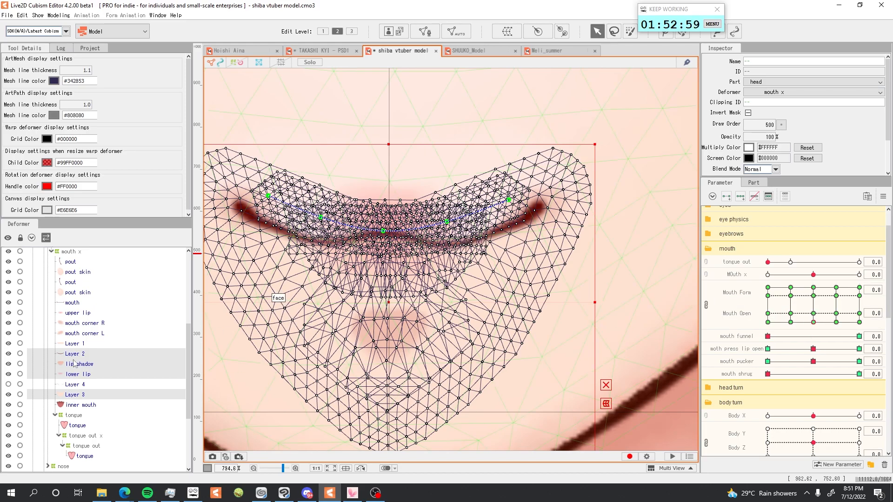
Step: Delete the Layer 4 mesh and reselect Layer 2, lip shadow, lower lip and Layer 3
{"action": "left_click", "coordinate": [78, 386]}
{"action": "key", "text": "Delete"}
{"action": "left_click", "coordinate": [76, 385]}
{"action": "left_click", "coordinate": [74, 354], "text": "shift"}
{"action": "scroll", "coordinate": [384, 295], "scroll_direction": "up", "scroll_amount": 2}
{"action": "left_click_drag", "start_coordinate": [384, 295], "coordinate": [433, 310]}
{"action": "scroll", "coordinate": [433, 311], "scroll_direction": "down", "scroll_amount": 2}
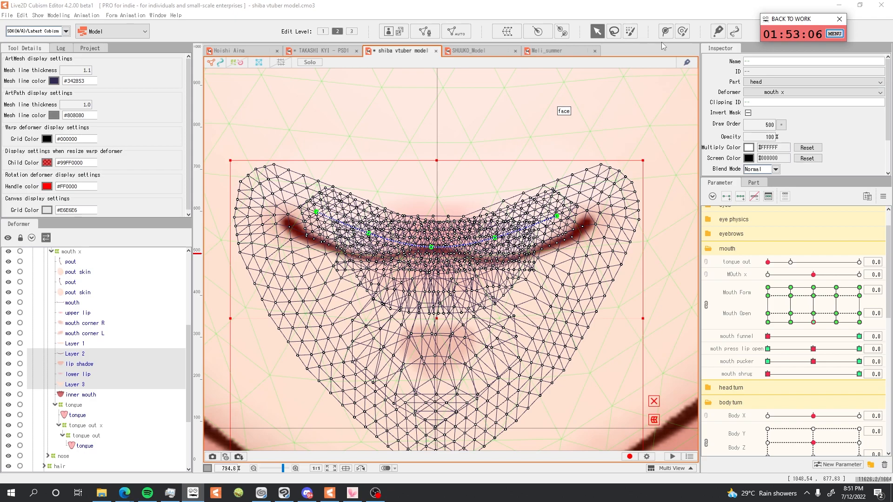
Step: Activate the Deform Brush with a stiffness of 10% and a brush size of 79.7 px
{"action": "left_click", "coordinate": [683, 32]}
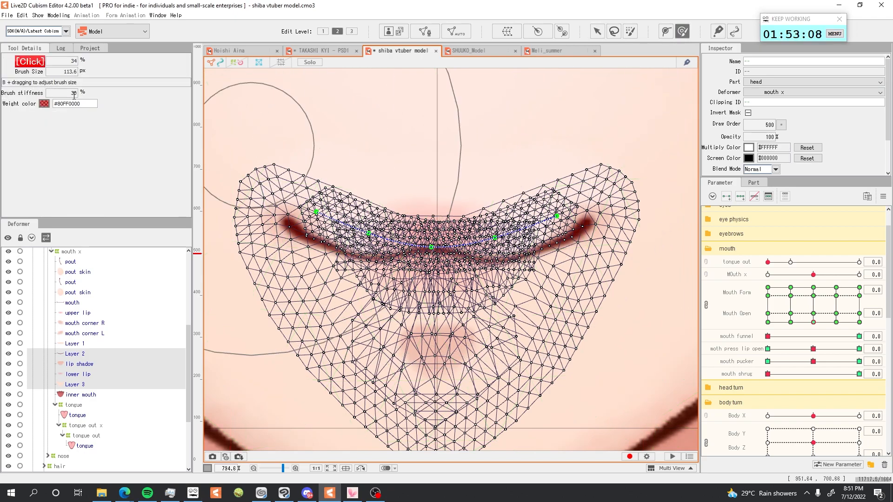
{"action": "type", "text": "1"}
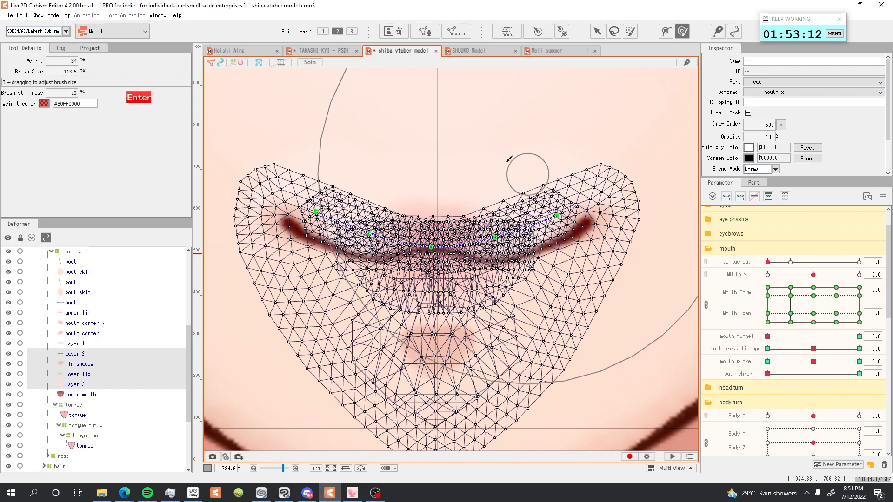
{"action": "type", "text": "b"}
{"action": "left_click_drag", "start_coordinate": [461, 194], "coordinate": [418, 143]}
{"action": "key", "text": "b"}
{"action": "left_click_drag", "start_coordinate": [442, 178], "coordinate": [430, 161]}
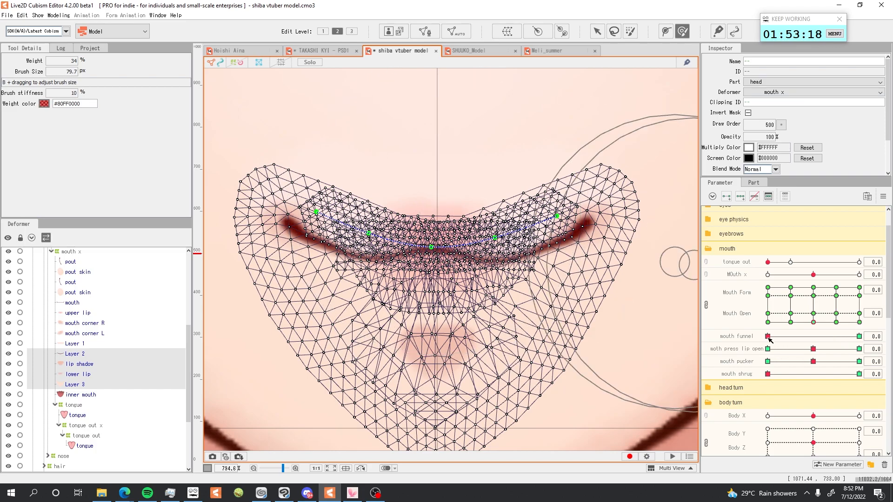
Step: With mouth funnel at 1.0, pull the middle of the lower lip meshes down with the Deform Brush and preview the funnel between 0.0 and 1.0
{"action": "left_click_drag", "start_coordinate": [768, 336], "coordinate": [779, 340]}
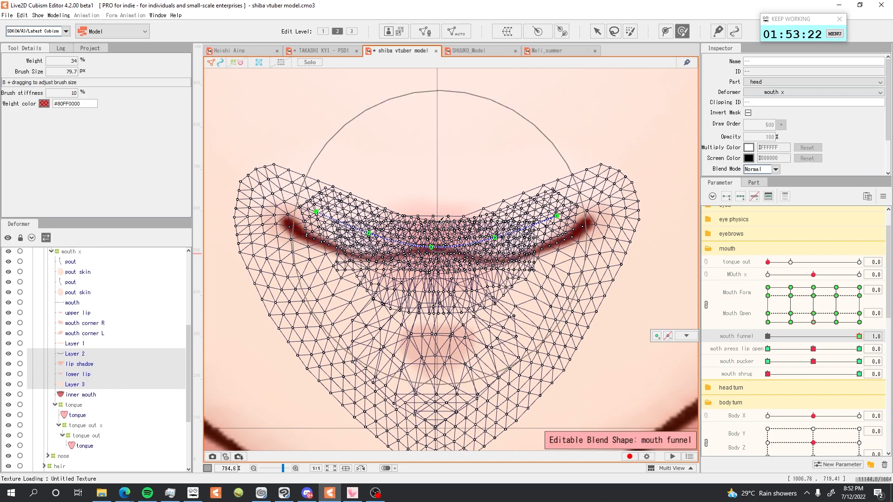
{"action": "left_click_drag", "start_coordinate": [433, 211], "coordinate": [434, 273]}
{"action": "mouse_move", "coordinate": [422, 210]}
{"action": "left_mouse_down"}
{"action": "mouse_move", "coordinate": [421, 242]}
{"action": "mouse_move", "coordinate": [430, 212]}
{"action": "left_mouse_up"}
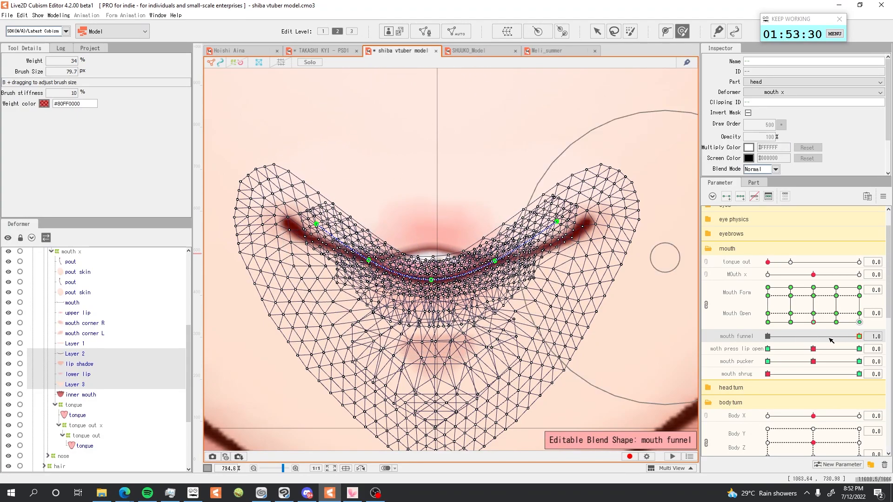
{"action": "left_click_drag", "start_coordinate": [831, 340], "coordinate": [786, 338]}
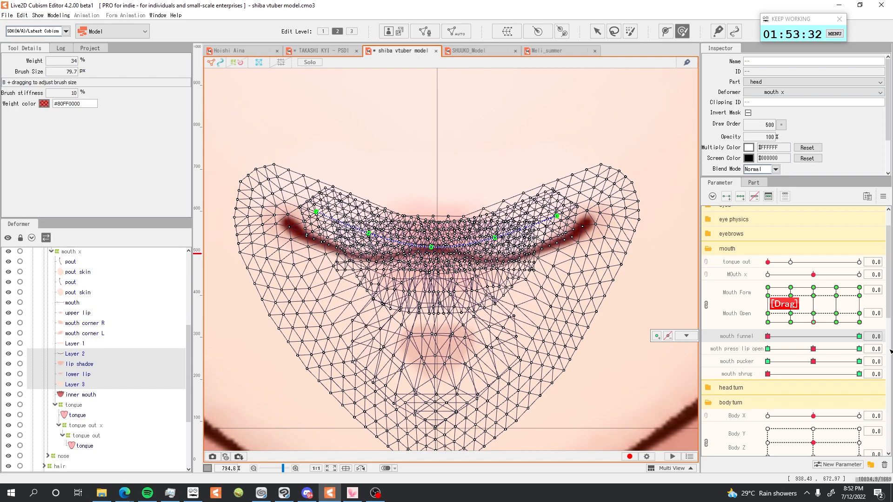
{"action": "left_click_drag", "start_coordinate": [769, 339], "coordinate": [859, 338]}
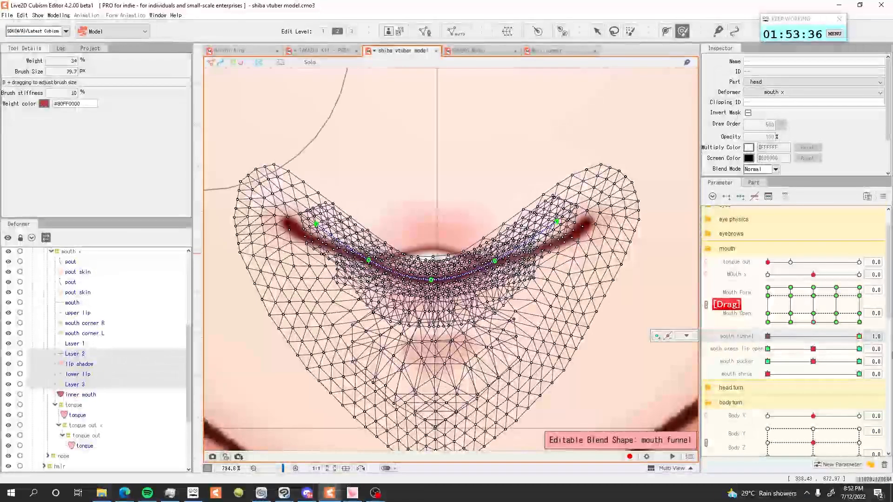
Step: Select the Layer 1, mouth corner L, mouth corner R, upper lip and mouth meshes together
{"action": "scroll", "coordinate": [451, 236], "scroll_direction": "up", "scroll_amount": 3}
{"action": "scroll", "coordinate": [452, 236], "scroll_direction": "down", "scroll_amount": 2}
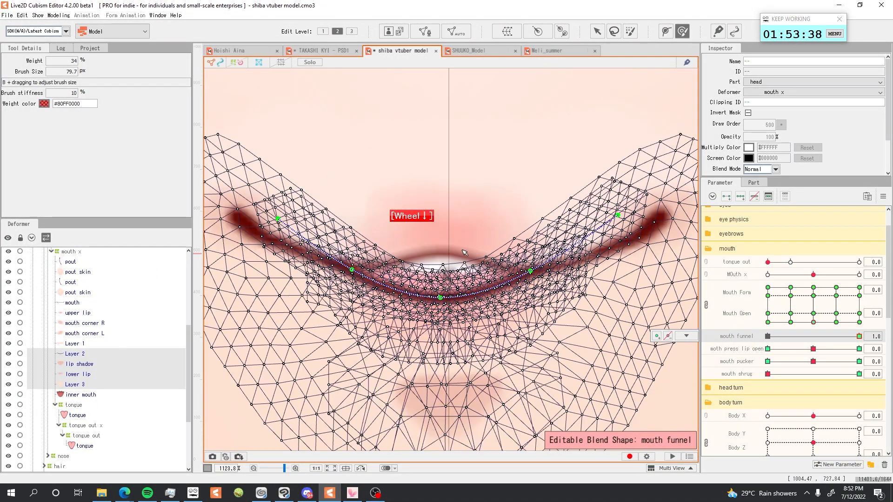
{"action": "left_click", "coordinate": [71, 344]}
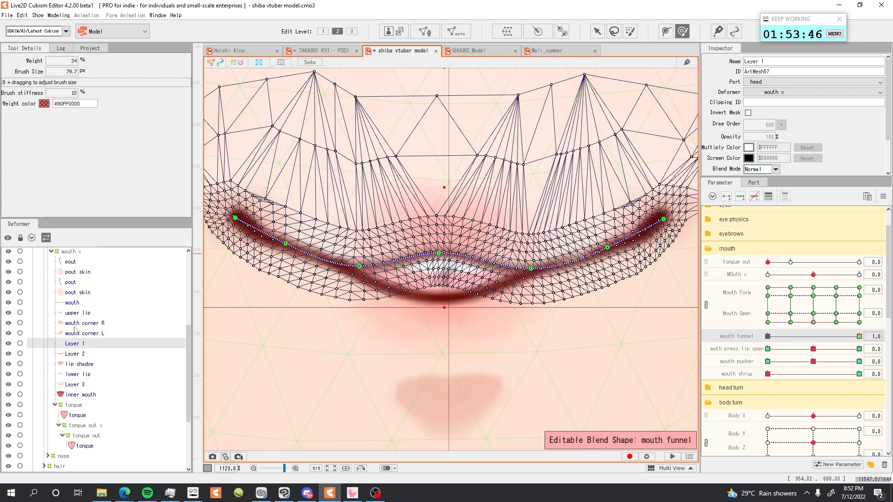
{"action": "left_click", "coordinate": [70, 336], "text": "ctrl"}
{"action": "left_click", "coordinate": [72, 337], "text": "ctrl"}
{"action": "left_click", "coordinate": [73, 337], "text": "ctrl"}
{"action": "left_click", "coordinate": [73, 324], "text": "ctrl"}
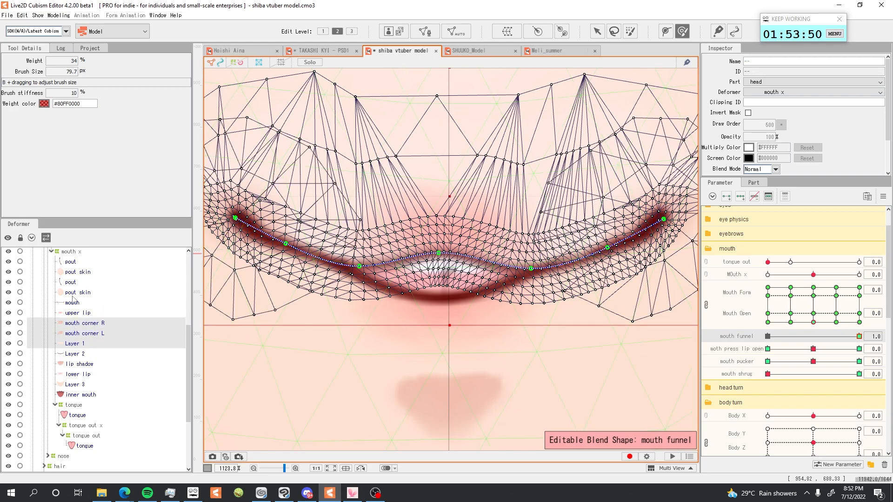
{"action": "left_click", "coordinate": [73, 315], "text": "ctrl"}
{"action": "left_click", "coordinate": [72, 305], "text": "ctrl"}
Step: Pull the middle of the upper lip meshes up with a 66.5 px Deform Brush, and preview the funnel with Mouth Open at 1.0
{"action": "scroll", "coordinate": [426, 222], "scroll_direction": "down", "scroll_amount": 3}
{"action": "left_click_drag", "start_coordinate": [427, 256], "coordinate": [405, 254]}
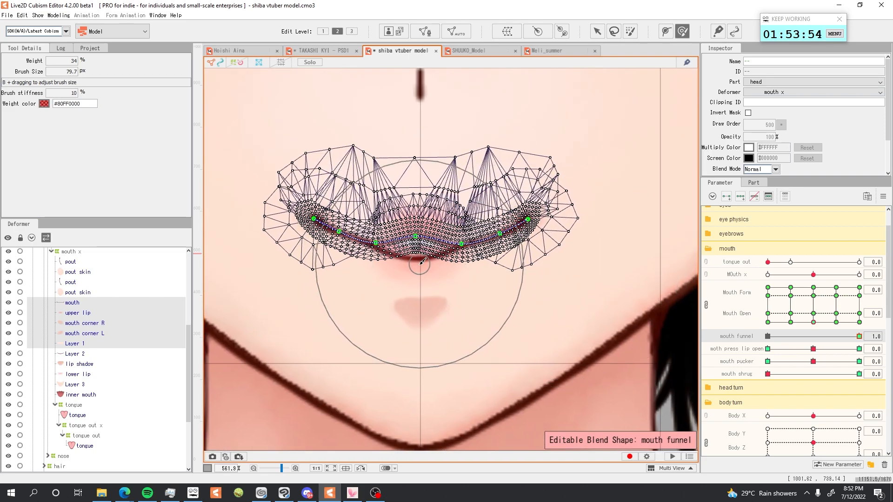
{"action": "left_click_drag", "start_coordinate": [423, 283], "coordinate": [417, 252]}
{"action": "left_click_drag", "start_coordinate": [423, 285], "coordinate": [419, 241]}
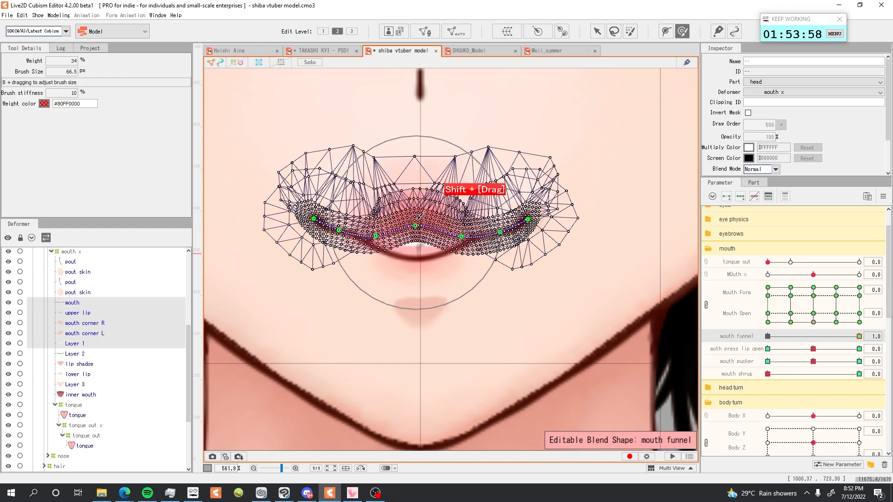
{"action": "scroll", "coordinate": [420, 235], "scroll_direction": "up", "scroll_amount": 3}
{"action": "left_click_drag", "start_coordinate": [851, 336], "coordinate": [865, 353]}
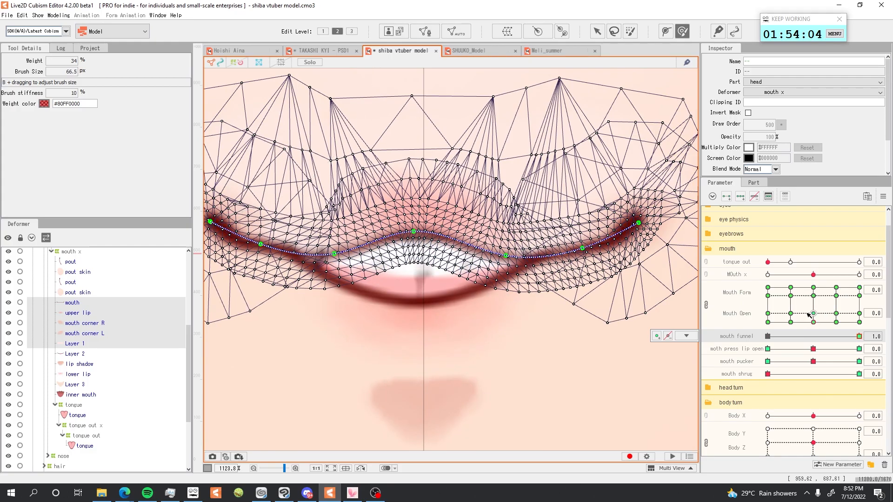
{"action": "left_click_drag", "start_coordinate": [808, 325], "coordinate": [805, 277]}
{"action": "left_click", "coordinate": [881, 199]}
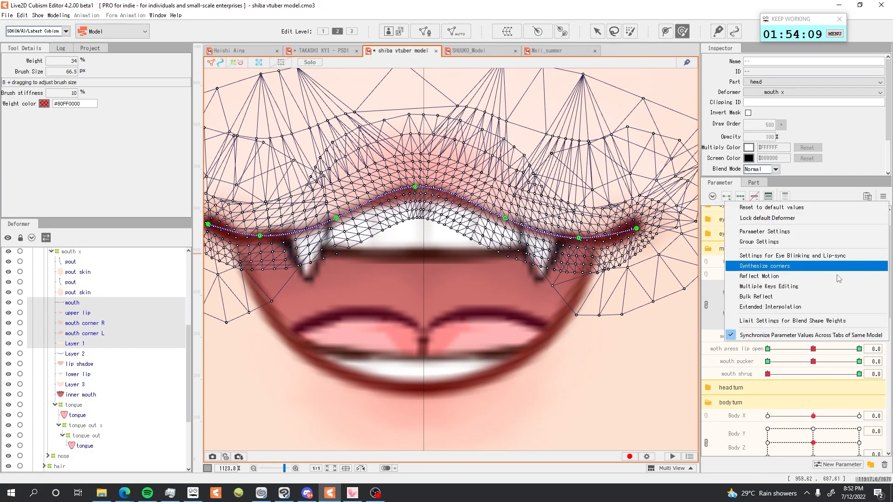
{"action": "left_click", "coordinate": [781, 321]}
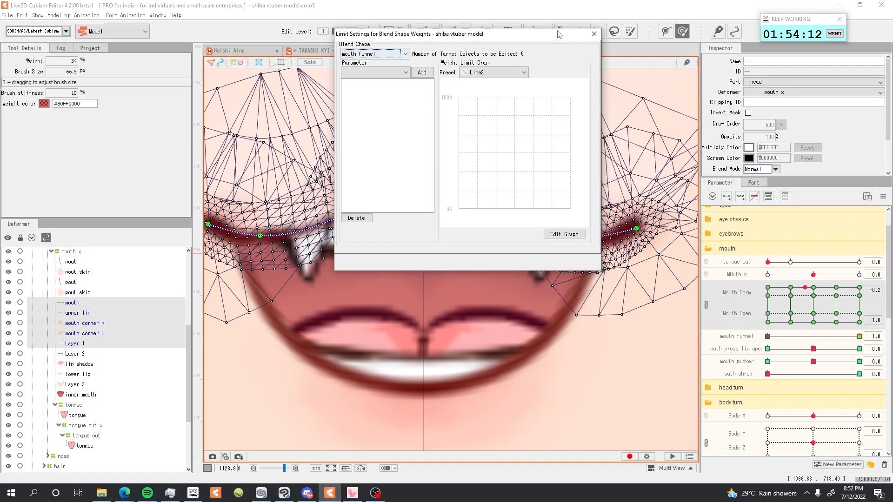
{"action": "left_click", "coordinate": [594, 33]}
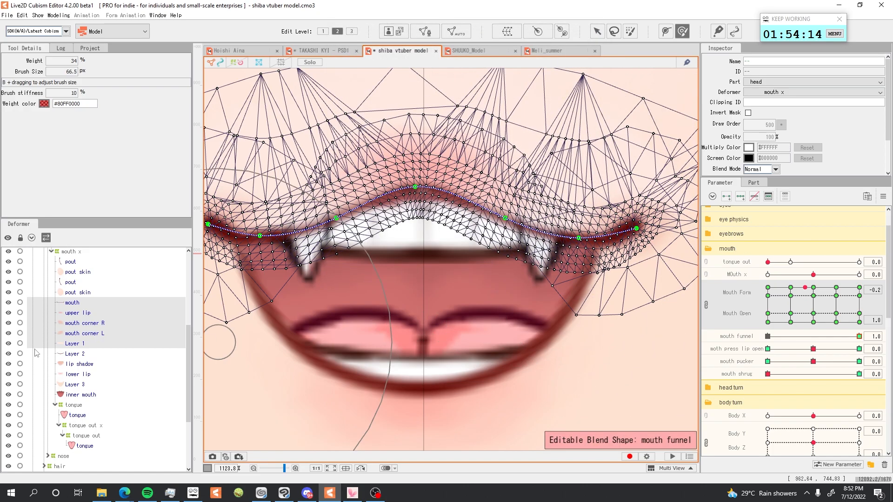
Step: Limit the mouth funnel blend shape weight by the Mouth Open parameter, using the Line3 preset
{"action": "left_click", "coordinate": [883, 197]}
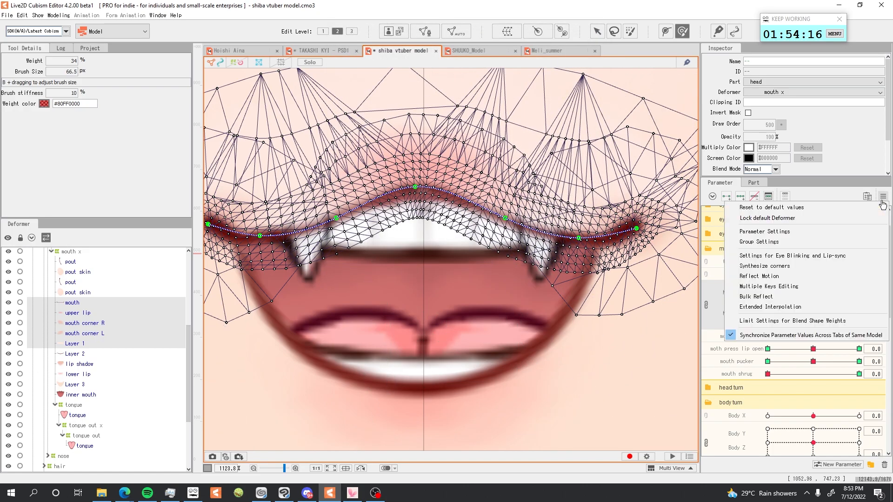
{"action": "left_click", "coordinate": [789, 321]}
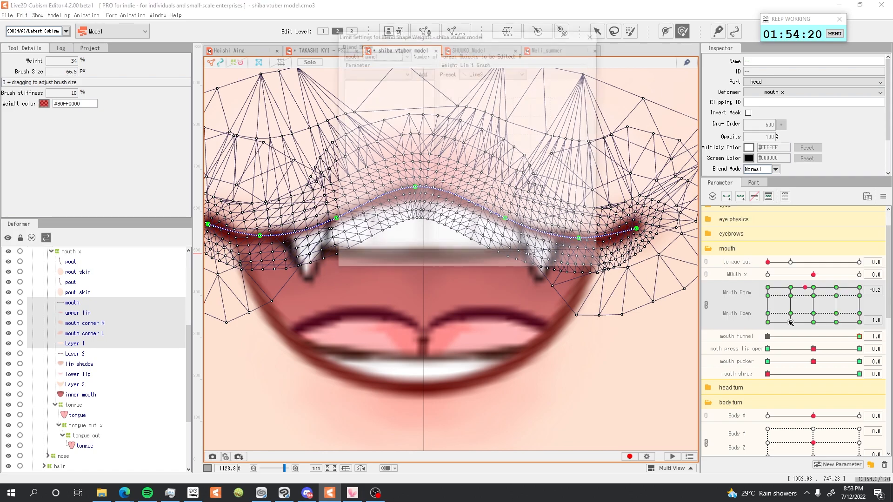
{"action": "left_click", "coordinate": [372, 72]}
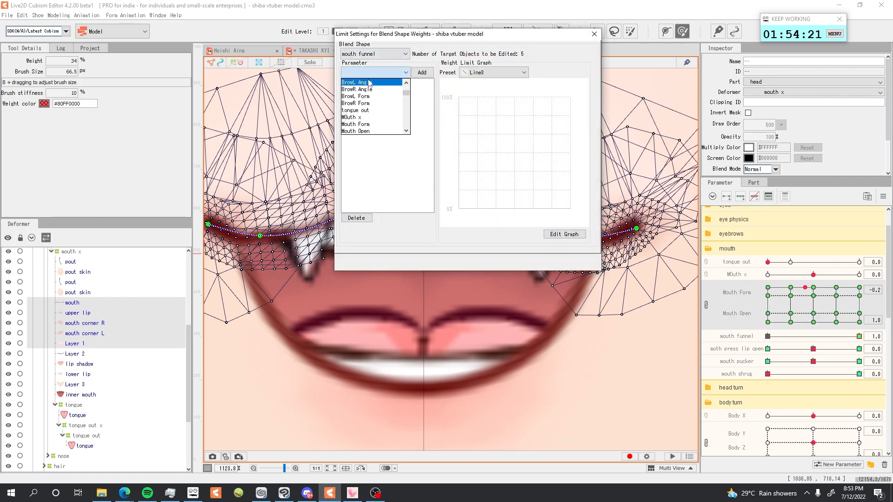
{"action": "left_click", "coordinate": [366, 132]}
{"action": "left_click", "coordinate": [428, 74]}
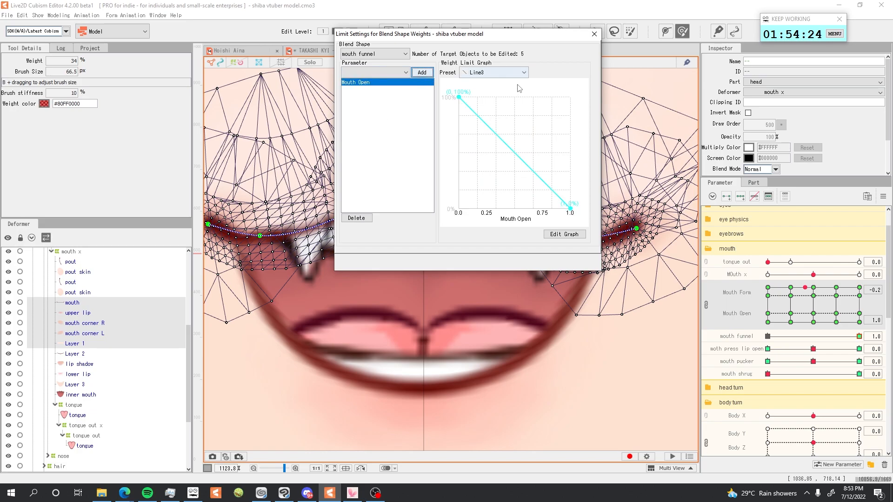
{"action": "left_click", "coordinate": [595, 35]}
Step: Set Mouth Form to -0.5, Mouth Open and mouth funnel to 0.0, and extend the mesh selection from mouth through Layer 3
{"action": "left_click_drag", "start_coordinate": [818, 291], "coordinate": [792, 328]}
{"action": "left_click_drag", "start_coordinate": [857, 337], "coordinate": [765, 354]}
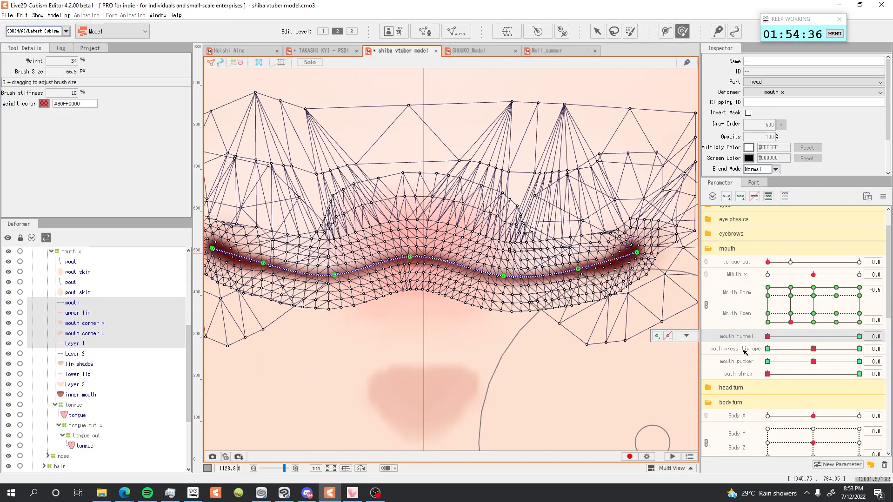
{"action": "left_click", "coordinate": [64, 386], "text": "shift"}
Step: Limit the moth press lip open blend shape weight by the Mouth Open parameter for the selected meshes
{"action": "left_click", "coordinate": [738, 351]}
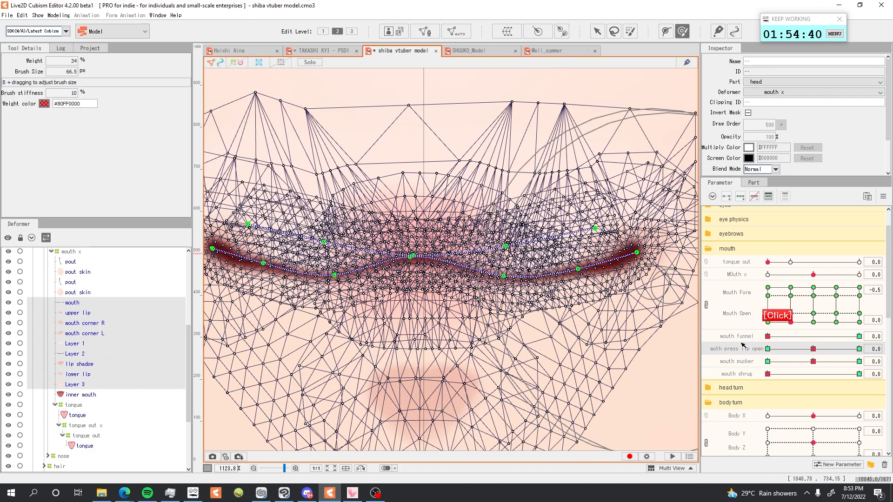
{"action": "scroll", "coordinate": [477, 219], "scroll_direction": "down", "scroll_amount": 3}
{"action": "left_click", "coordinate": [884, 197]}
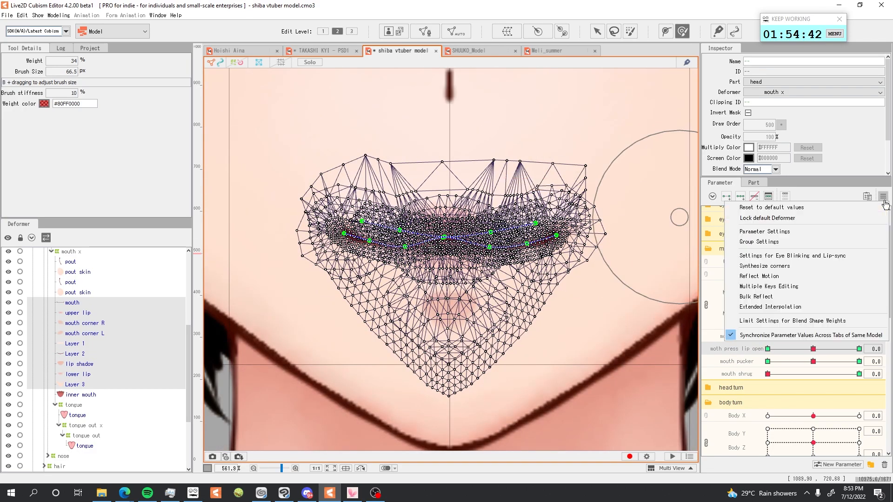
{"action": "left_click", "coordinate": [769, 321]}
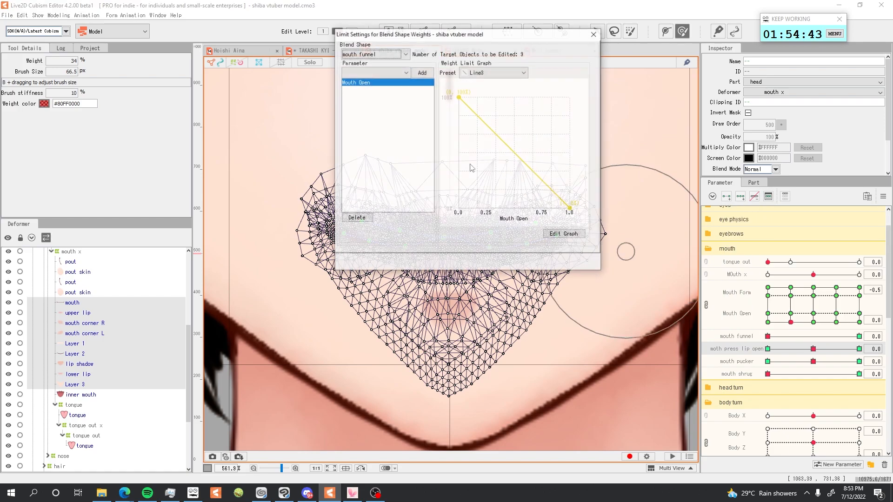
{"action": "left_click", "coordinate": [386, 54]}
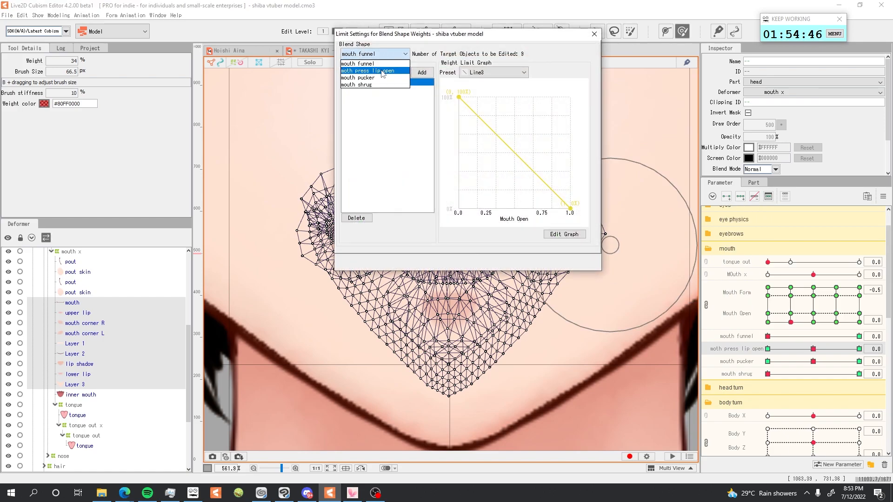
{"action": "left_click", "coordinate": [382, 70]}
{"action": "left_click", "coordinate": [381, 72]}
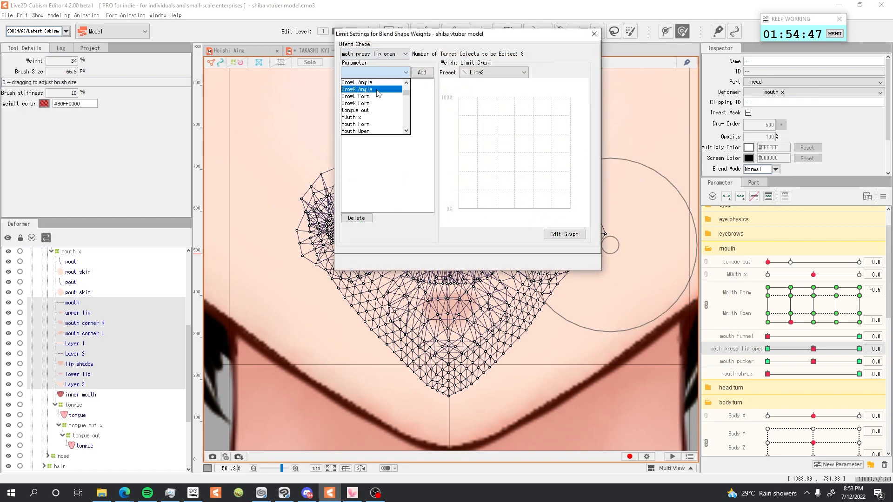
{"action": "left_click", "coordinate": [368, 131]}
{"action": "left_click", "coordinate": [422, 72]}
Step: Add mouth funnel as a second weight-limiting parameter for the moth press lip open blend shape
{"action": "left_click", "coordinate": [382, 54]}
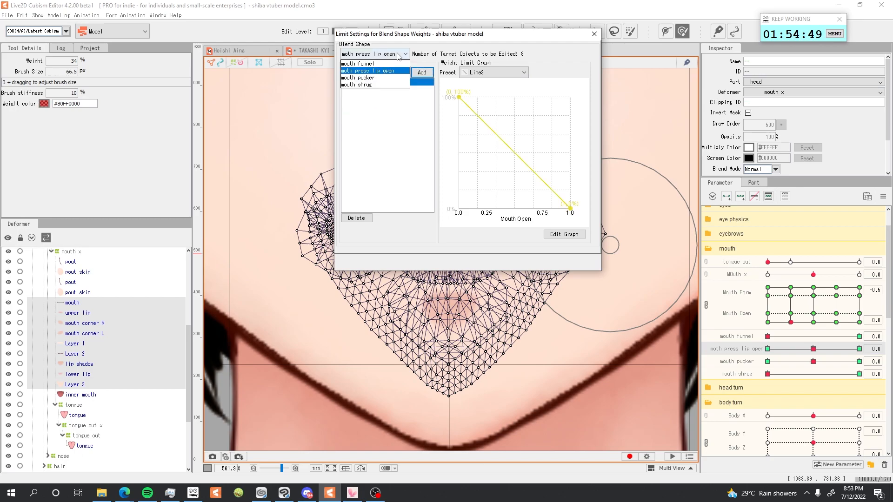
{"action": "left_click", "coordinate": [375, 71]}
{"action": "left_click", "coordinate": [384, 73]}
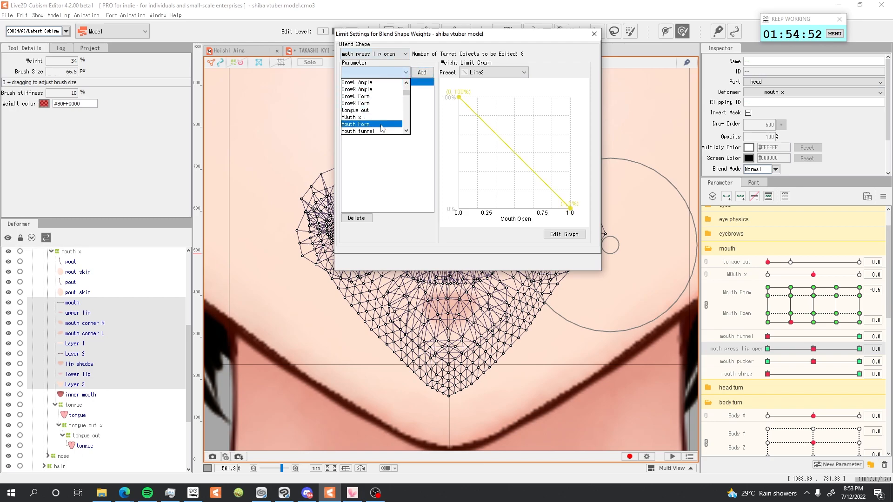
{"action": "left_click", "coordinate": [367, 131]}
{"action": "left_click", "coordinate": [420, 73]}
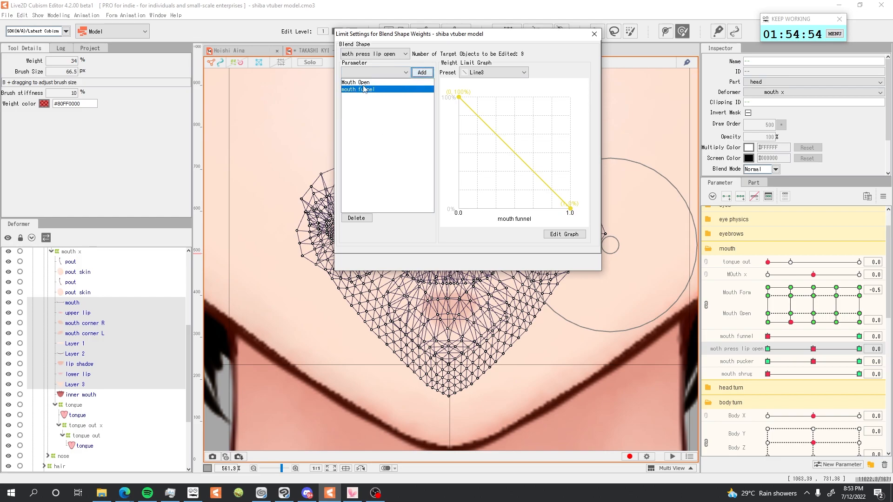
Step: Try to set the mouth funnel graph's weight limit to 50% at parameter value 1.0
{"action": "left_click", "coordinate": [482, 75]}
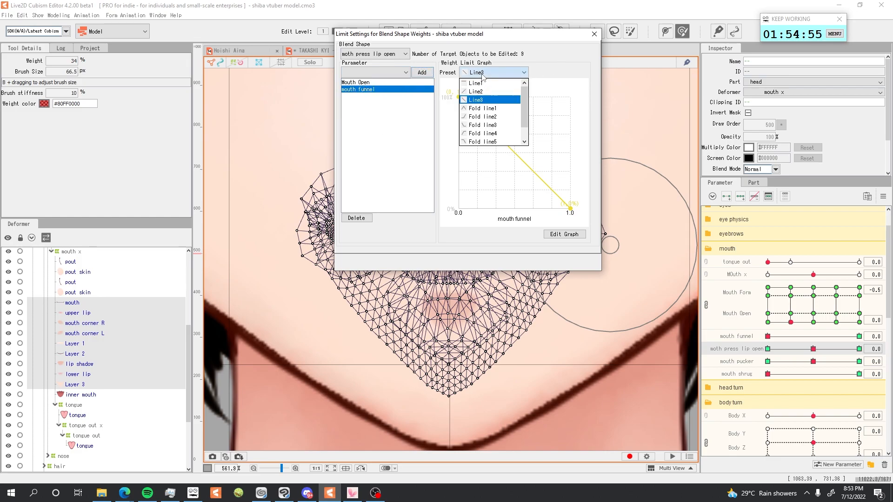
{"action": "left_click", "coordinate": [426, 150]}
{"action": "left_click", "coordinate": [560, 235]}
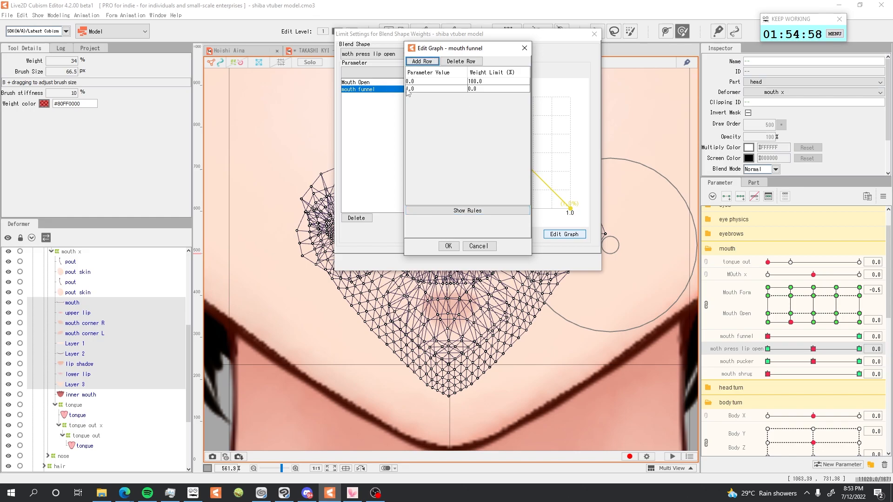
{"action": "left_click", "coordinate": [494, 91]}
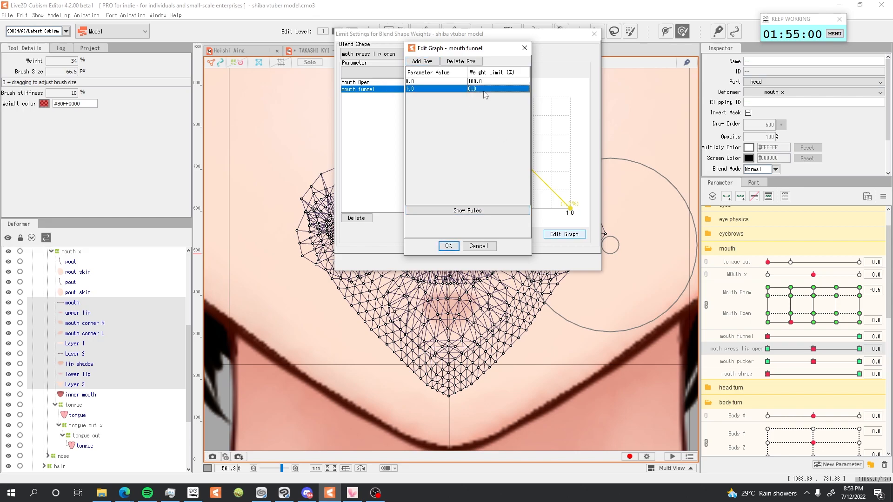
{"action": "type", "text": "50"}
{"action": "left_click", "coordinate": [447, 246]}
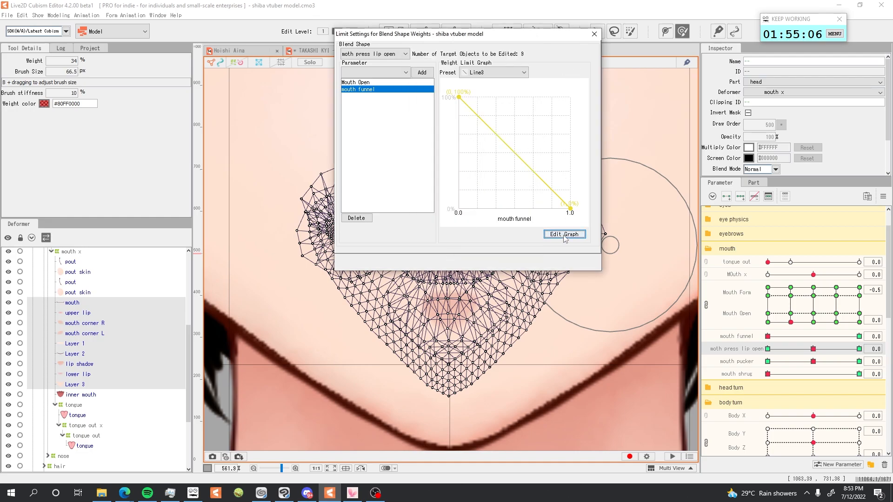
Step: Edit the mouth funnel graph so the weight limit is 50% at parameter value 1.0, and close the limit settings
{"action": "left_click", "coordinate": [585, 235]}
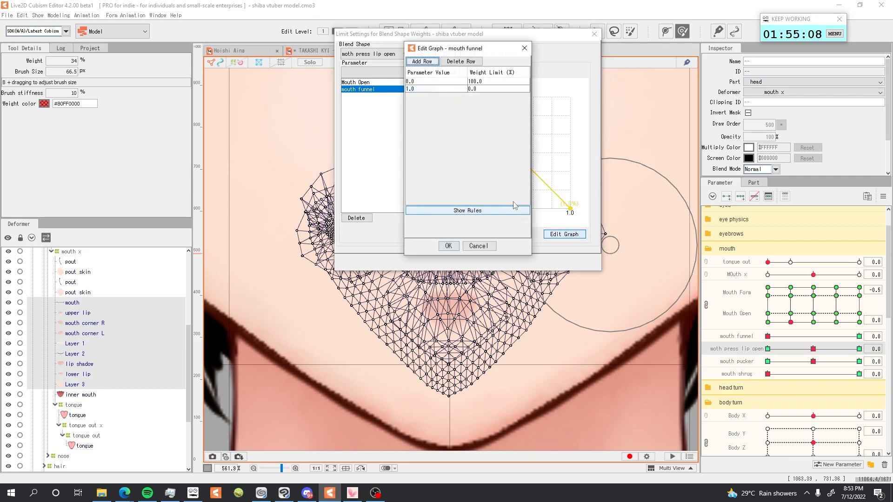
{"action": "double_click", "coordinate": [484, 91]}
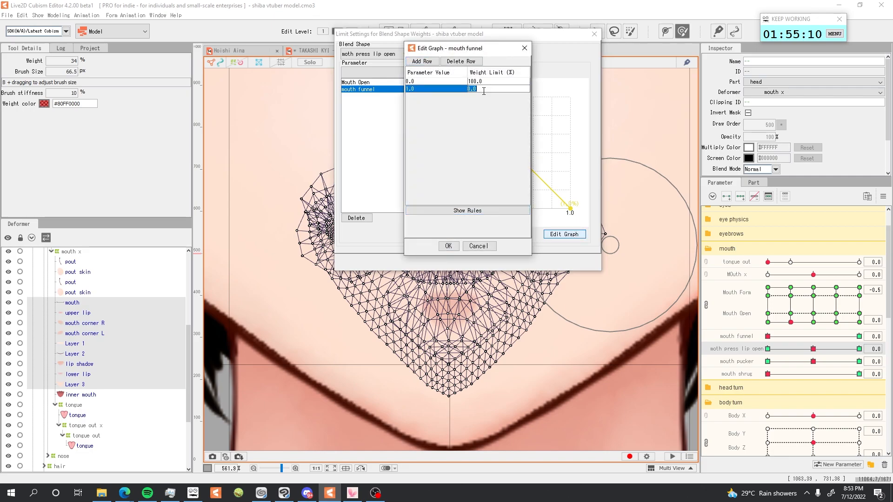
{"action": "type", "text": "50"}
{"action": "key", "text": "Return"}
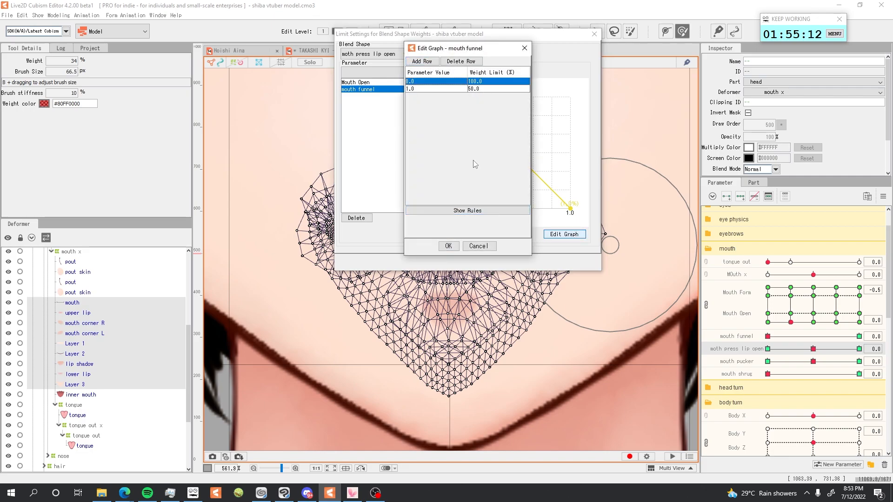
{"action": "left_click", "coordinate": [448, 245]}
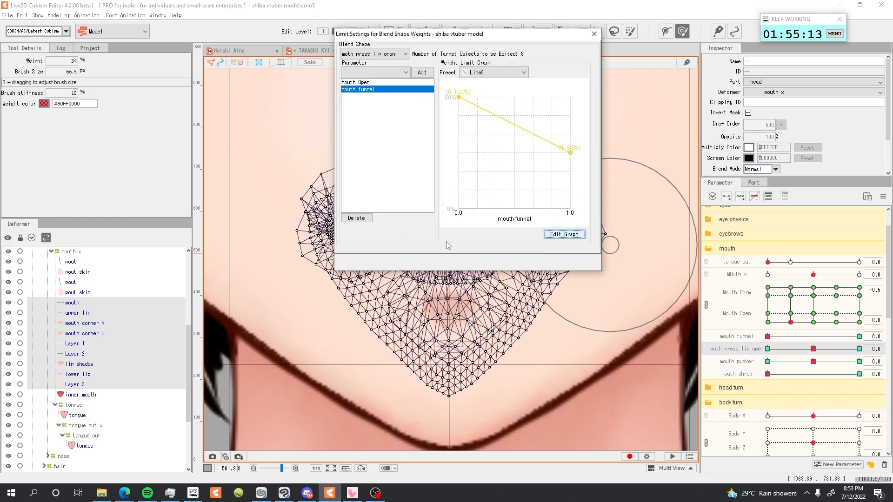
{"action": "left_click", "coordinate": [593, 35]}
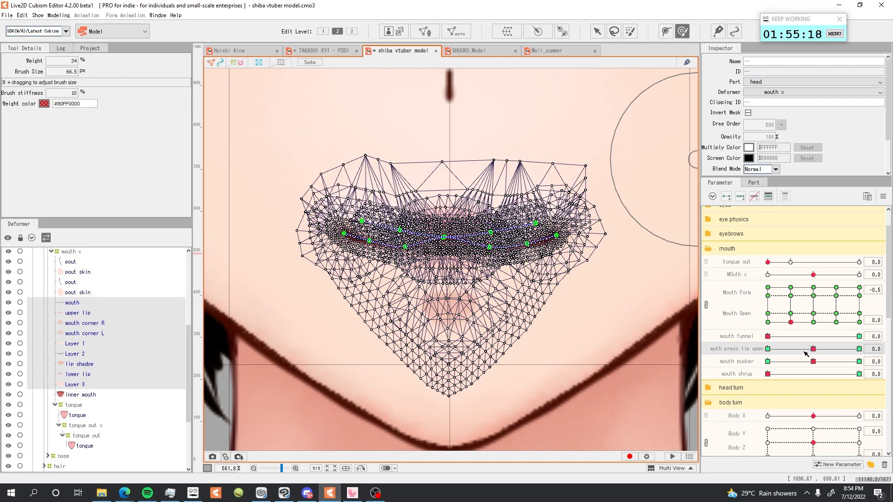
Step: Set moth press lip open to -1.0 and select only the lip shadow and lower lip meshes
{"action": "left_click_drag", "start_coordinate": [813, 352], "coordinate": [869, 351]}
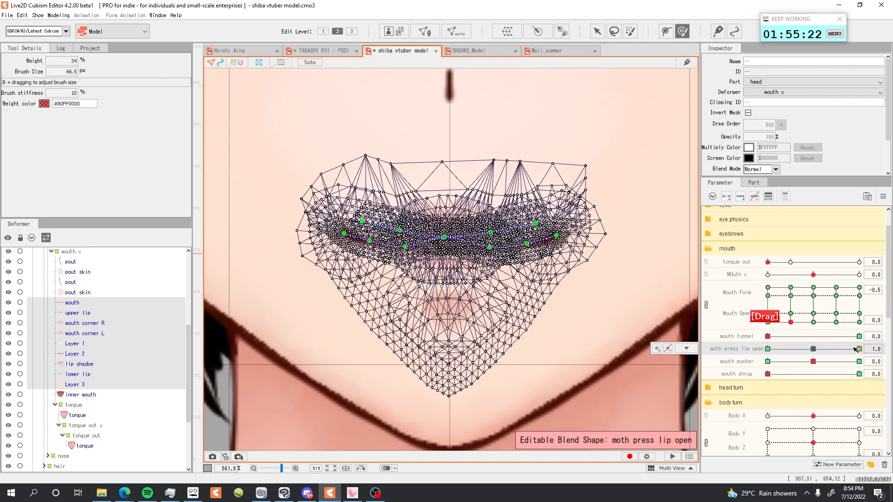
{"action": "left_click", "coordinate": [815, 351]}
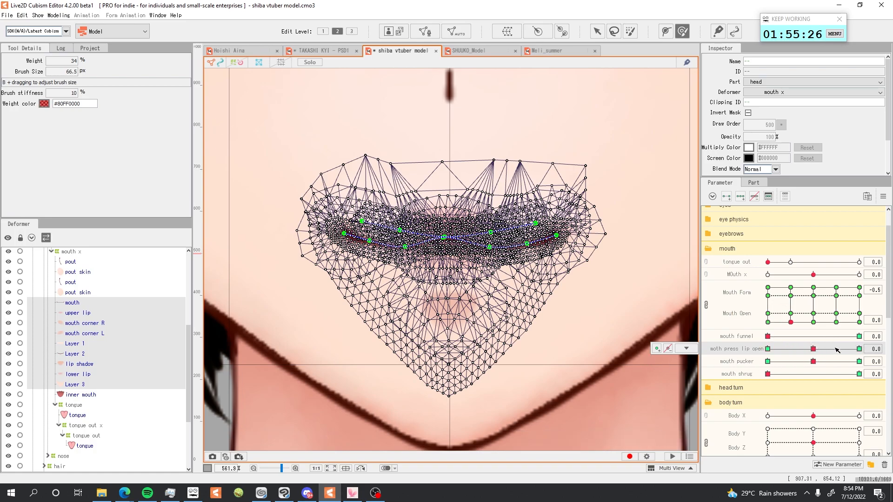
{"action": "left_click", "coordinate": [854, 350]}
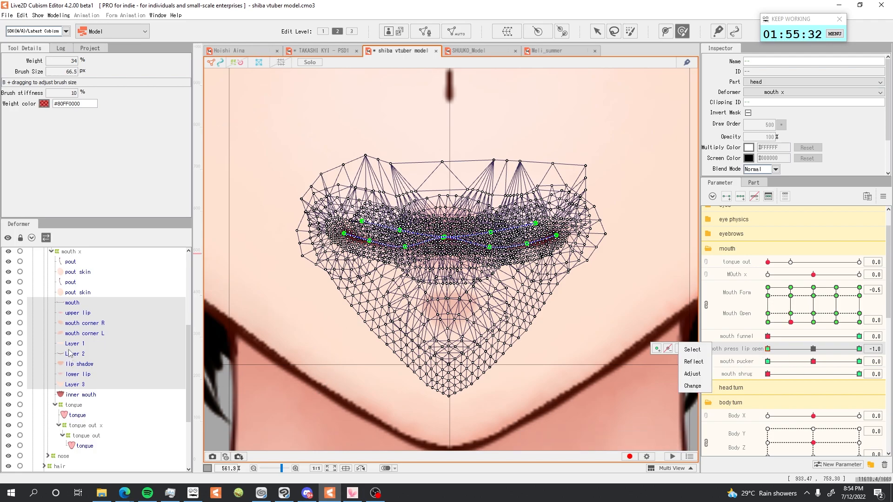
{"action": "left_click", "coordinate": [75, 364]}
{"action": "left_click", "coordinate": [73, 375], "text": "shift"}
{"action": "scroll", "coordinate": [439, 239], "scroll_direction": "up", "scroll_amount": 3}
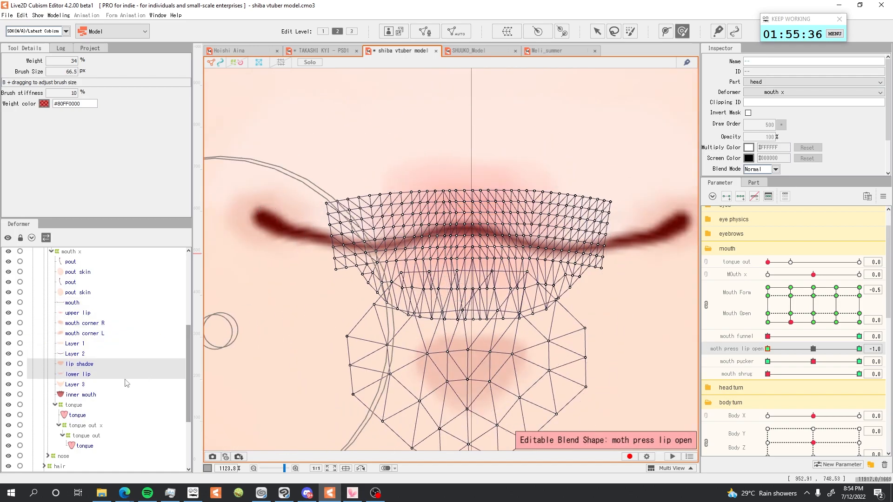
Step: Select the meshes from Layer 2 to Layer 3 and brush the lower lip into its pressed shape
{"action": "left_click", "coordinate": [68, 386]}
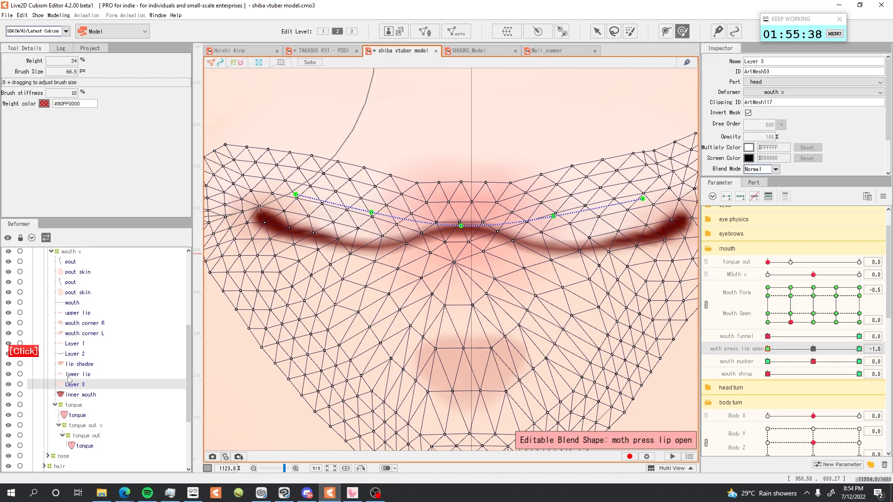
{"action": "left_click", "coordinate": [70, 354], "text": "shift"}
{"action": "scroll", "coordinate": [441, 226], "scroll_direction": "down", "scroll_amount": 1}
{"action": "left_click_drag", "start_coordinate": [427, 289], "coordinate": [418, 251]}
{"action": "scroll", "coordinate": [418, 251], "scroll_direction": "up", "scroll_amount": 1}
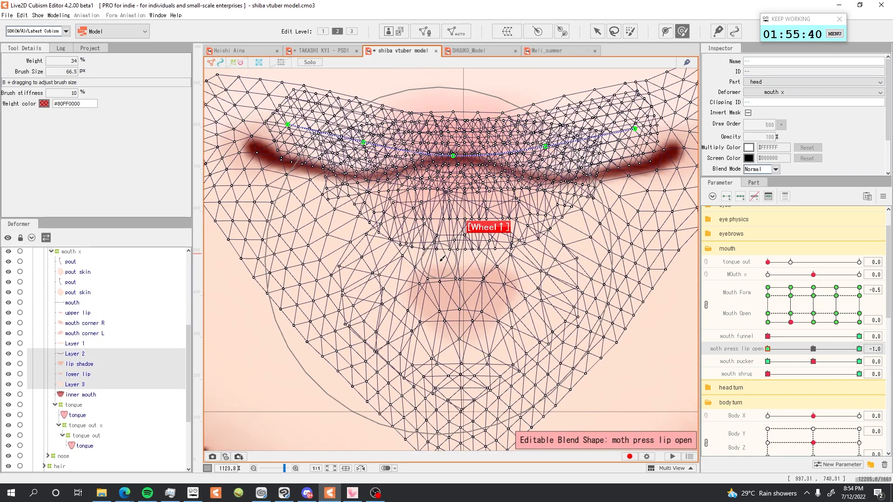
{"action": "key", "text": "b"}
{"action": "left_click_drag", "start_coordinate": [502, 313], "coordinate": [492, 259]}
{"action": "mouse_move", "coordinate": [467, 288]}
{"action": "left_mouse_down"}
{"action": "mouse_move", "coordinate": [464, 268]}
{"action": "mouse_move", "coordinate": [457, 293]}
{"action": "mouse_move", "coordinate": [456, 282]}
{"action": "left_mouse_up"}
{"action": "left_click_drag", "start_coordinate": [456, 295], "coordinate": [466, 264]}
Step: Set moth press lip open to 1.0 and brush the lower lip meshes down at the centre to part the lips
{"action": "left_click_drag", "start_coordinate": [773, 352], "coordinate": [840, 378]}
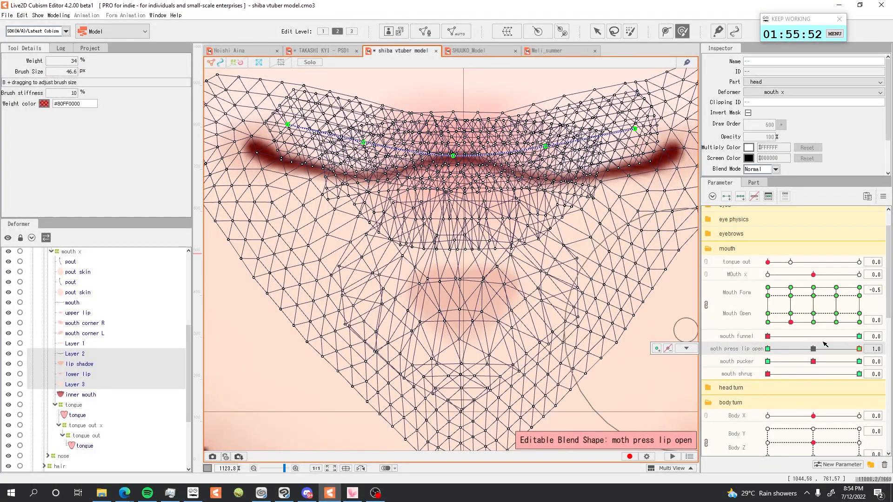
{"action": "scroll", "coordinate": [457, 112], "scroll_direction": "down", "scroll_amount": 2}
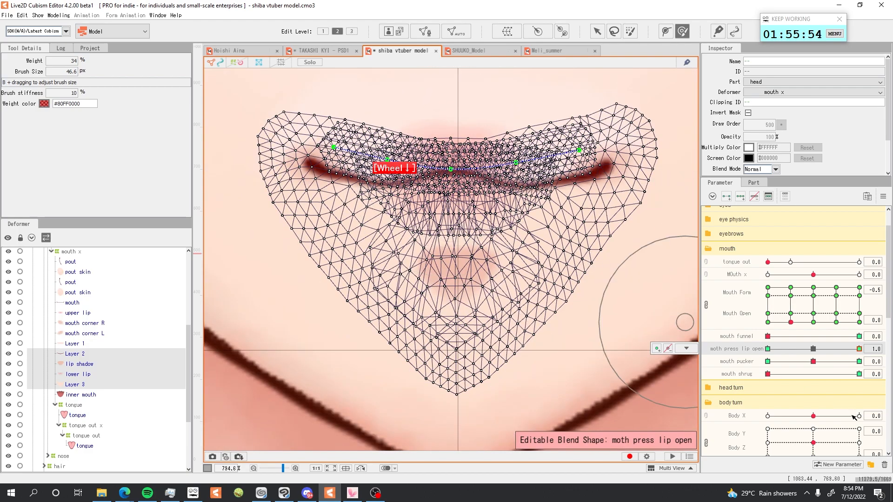
{"action": "mouse_move", "coordinate": [449, 138]}
{"action": "left_mouse_down"}
{"action": "mouse_move", "coordinate": [480, 140]}
{"action": "mouse_move", "coordinate": [445, 118]}
{"action": "mouse_move", "coordinate": [449, 135]}
{"action": "mouse_move", "coordinate": [439, 150]}
{"action": "mouse_move", "coordinate": [457, 146]}
{"action": "left_mouse_up"}
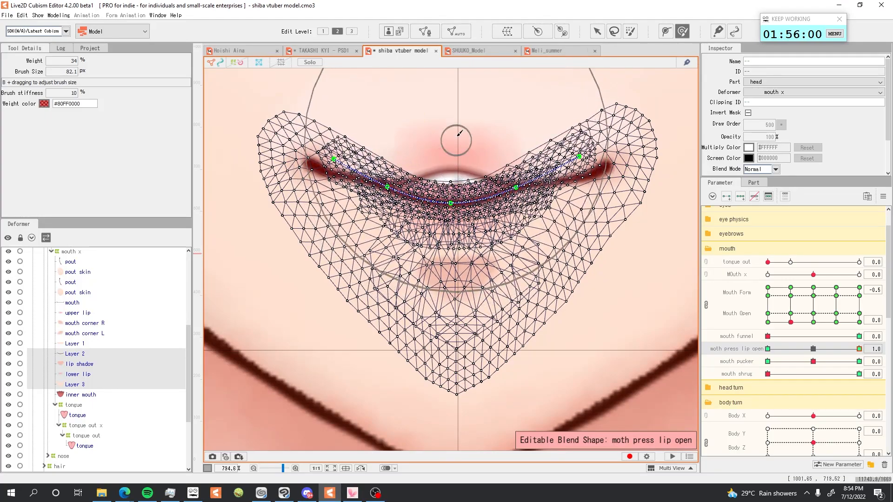
{"action": "scroll", "coordinate": [460, 144], "scroll_direction": "up", "scroll_amount": 3}
Step: Return moth press lip open to -1.0 and select the meshes from mouth to Layer 1
{"action": "left_click_drag", "start_coordinate": [842, 352], "coordinate": [691, 374]}
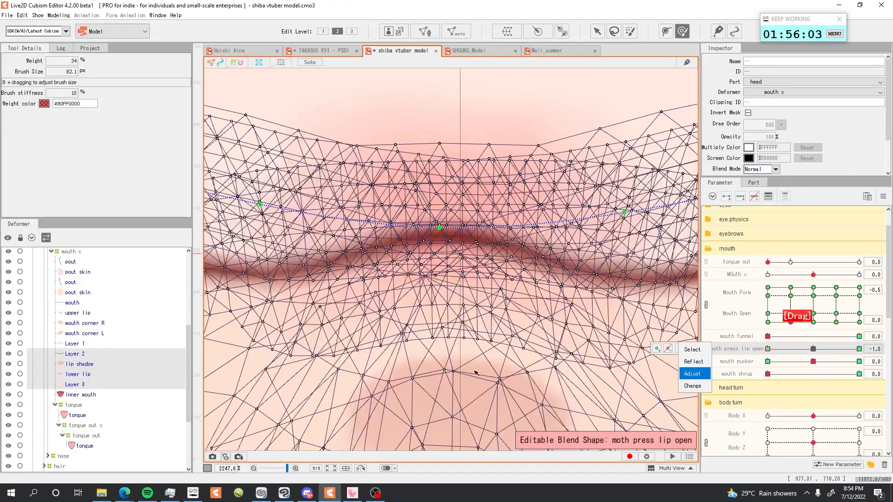
{"action": "left_click", "coordinate": [68, 329]}
{"action": "left_click", "coordinate": [70, 344]}
{"action": "left_click", "coordinate": [65, 312]}
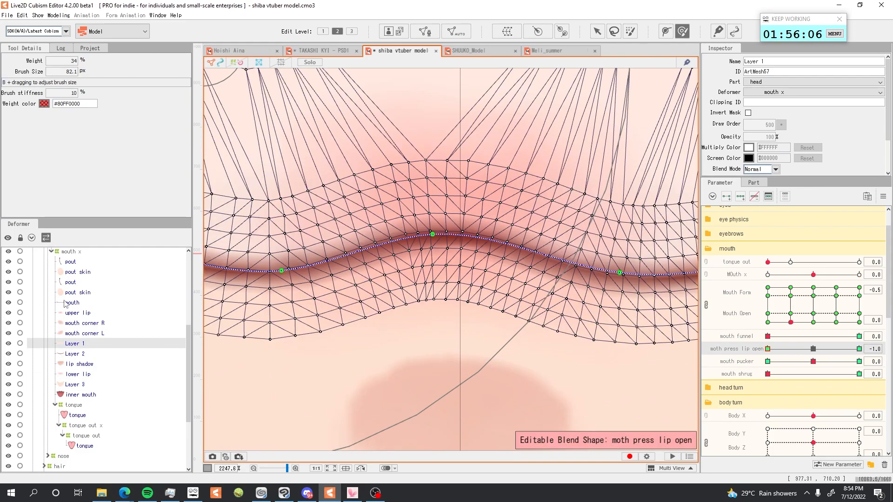
{"action": "left_click", "coordinate": [66, 303], "text": "shift"}
Step: Brush the upper lip and mouth line meshes into the pressed-lip shape, reducing the brush to 17.8 px for fine corrections
{"action": "scroll", "coordinate": [549, 273], "scroll_direction": "down", "scroll_amount": 3}
{"action": "left_click_drag", "start_coordinate": [499, 190], "coordinate": [506, 192]}
{"action": "left_click_drag", "start_coordinate": [458, 99], "coordinate": [459, 116]}
{"action": "key", "text": "b"}
{"action": "mouse_move", "coordinate": [489, 270]}
{"action": "left_mouse_down"}
{"action": "mouse_move", "coordinate": [383, 141]}
{"action": "mouse_move", "coordinate": [438, 165]}
{"action": "mouse_move", "coordinate": [454, 184]}
{"action": "left_mouse_up"}
{"action": "key", "text": "b"}
{"action": "scroll", "coordinate": [444, 162], "scroll_direction": "up", "scroll_amount": 1}
{"action": "left_click_drag", "start_coordinate": [500, 164], "coordinate": [508, 195]}
{"action": "left_click_drag", "start_coordinate": [565, 190], "coordinate": [569, 217]}
{"action": "key", "text": "b"}
{"action": "left_click_drag", "start_coordinate": [475, 224], "coordinate": [508, 261]}
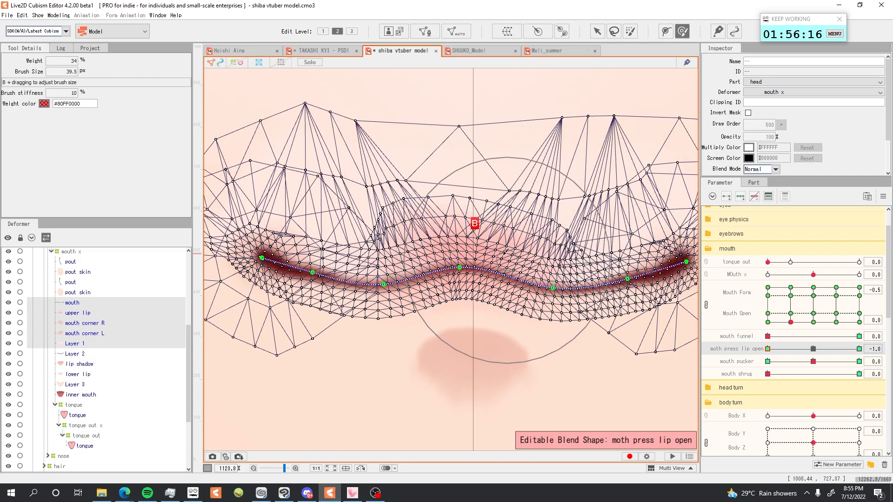
{"action": "left_click_drag", "start_coordinate": [444, 219], "coordinate": [441, 238]}
{"action": "left_click_drag", "start_coordinate": [383, 227], "coordinate": [368, 261]}
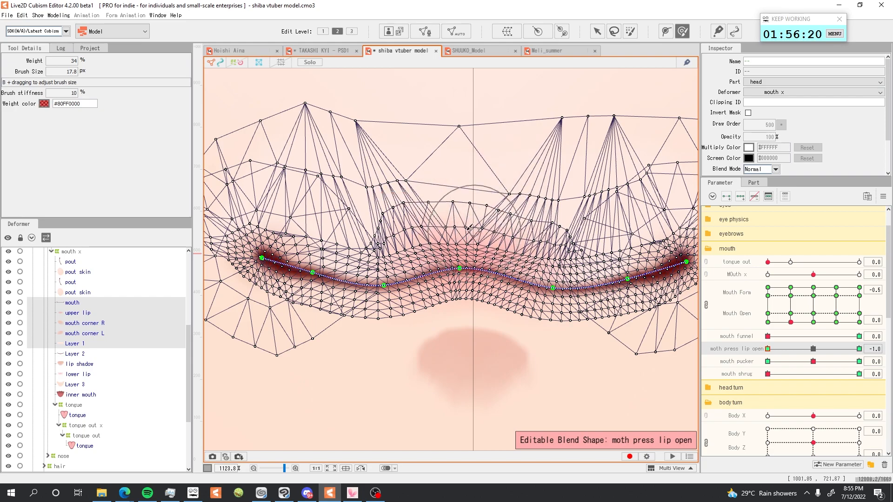
{"action": "left_click_drag", "start_coordinate": [351, 244], "coordinate": [349, 252]}
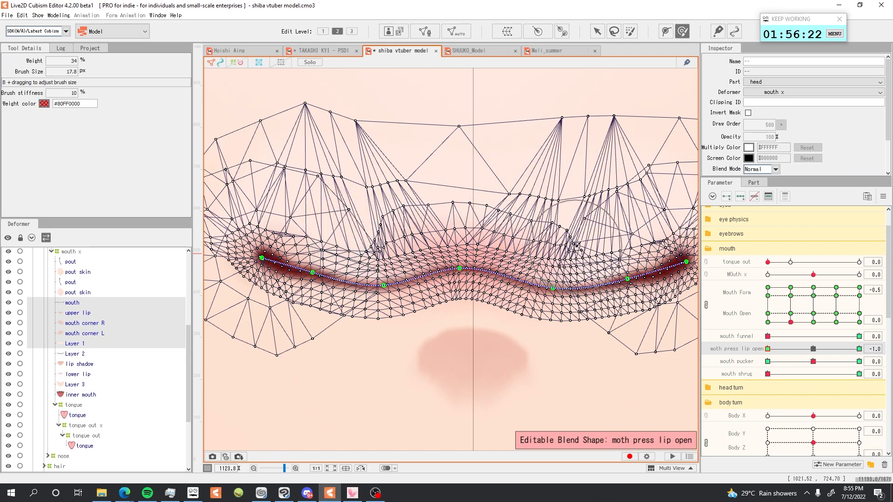
Step: Set moth press lip open to 1.0 and reshape the centre of the upper lip with a 56.8 px brush
{"action": "left_click_drag", "start_coordinate": [768, 351], "coordinate": [859, 350]}
{"action": "scroll", "coordinate": [489, 254], "scroll_direction": "down", "scroll_amount": 3}
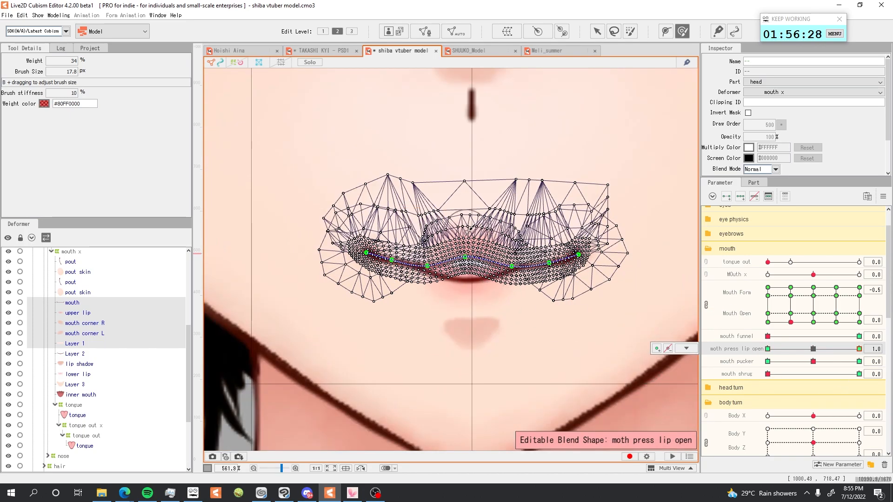
{"action": "scroll", "coordinate": [471, 227], "scroll_direction": "up", "scroll_amount": 3}
{"action": "left_click_drag", "start_coordinate": [472, 349], "coordinate": [474, 277]}
{"action": "left_click_drag", "start_coordinate": [433, 303], "coordinate": [437, 289]}
Step: Return moth press lip open to -1.0 and set Mouth Form and Mouth Open to 0.0
{"action": "left_click_drag", "start_coordinate": [857, 350], "coordinate": [766, 352]}
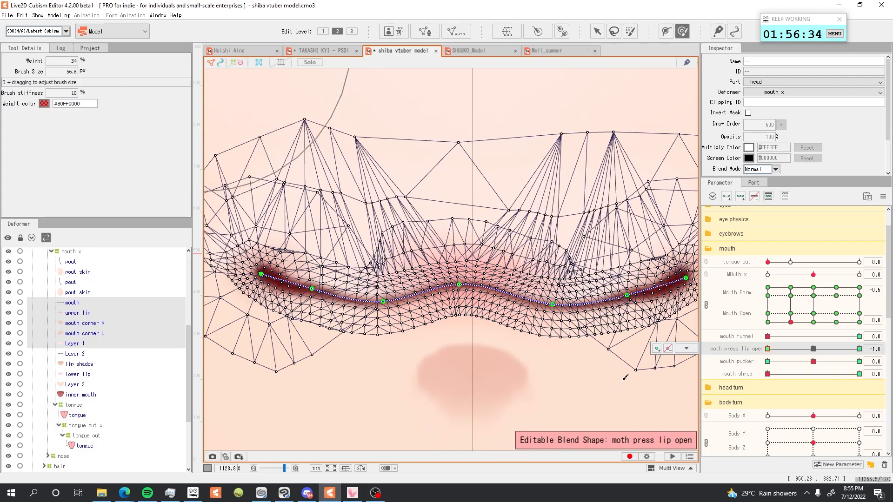
{"action": "mouse_move", "coordinate": [811, 320]}
{"action": "left_mouse_down"}
{"action": "mouse_move", "coordinate": [814, 291]}
{"action": "mouse_move", "coordinate": [814, 349]}
{"action": "mouse_move", "coordinate": [813, 323]}
{"action": "left_mouse_up"}
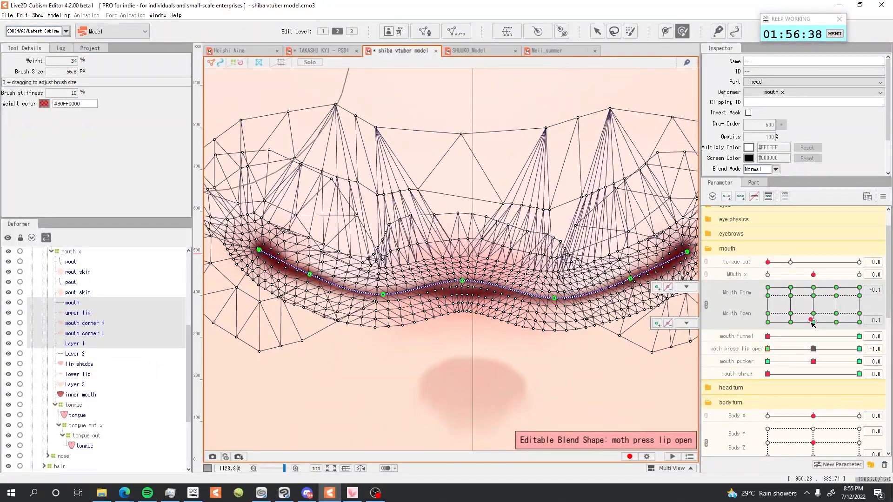
{"action": "left_click", "coordinate": [813, 322]}
Step: Select the mouth meshes together with the tongue deformer
{"action": "scroll", "coordinate": [42, 295], "scroll_direction": "down", "scroll_amount": 1}
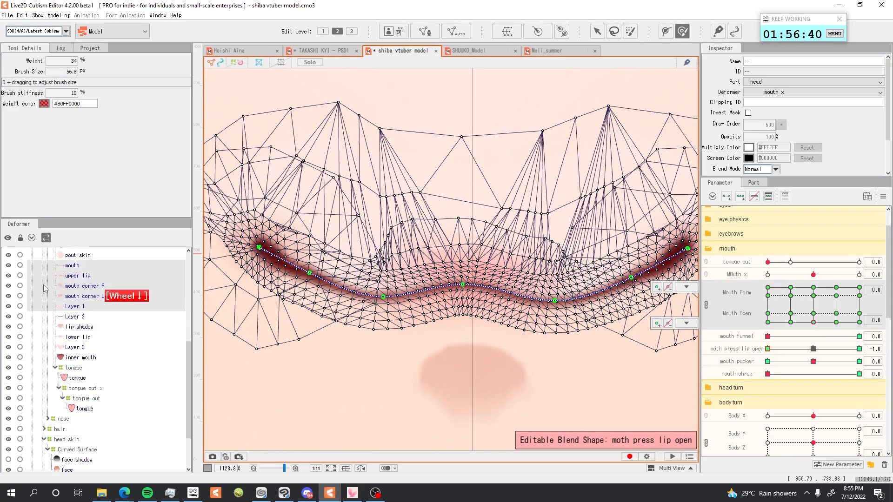
{"action": "left_click", "coordinate": [73, 266]}
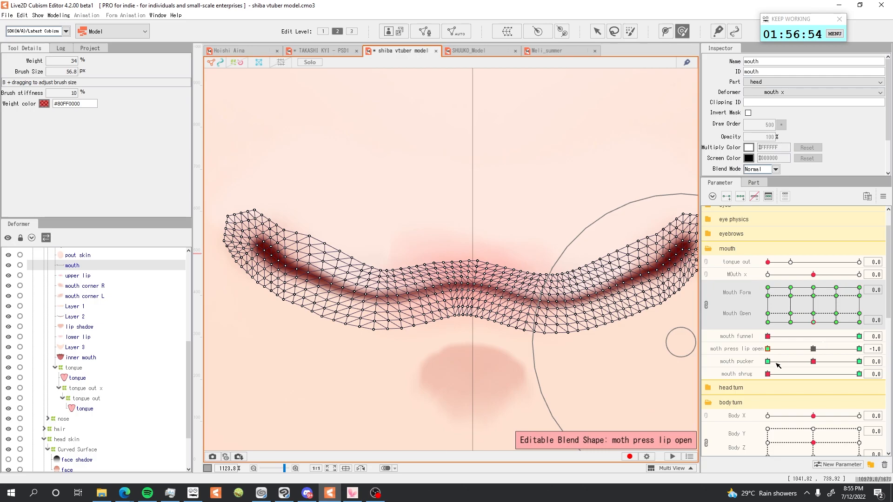
{"action": "left_click", "coordinate": [73, 368]}
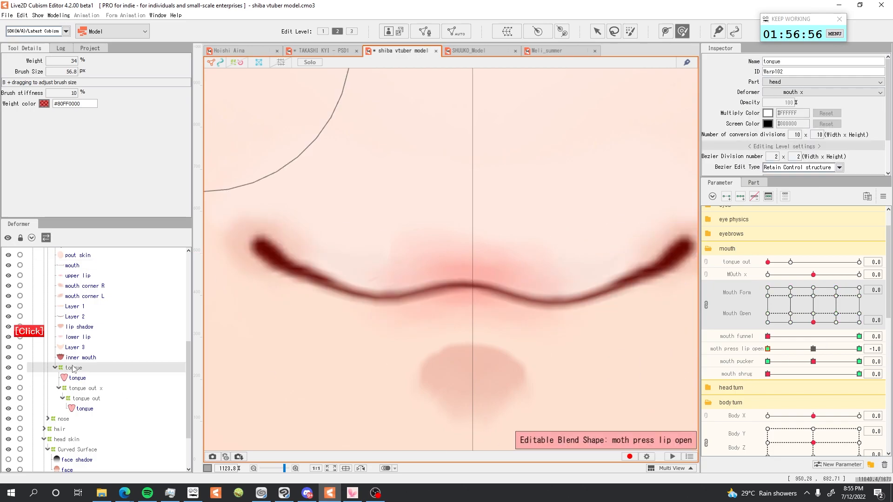
{"action": "scroll", "coordinate": [504, 313], "scroll_direction": "down", "scroll_amount": 4}
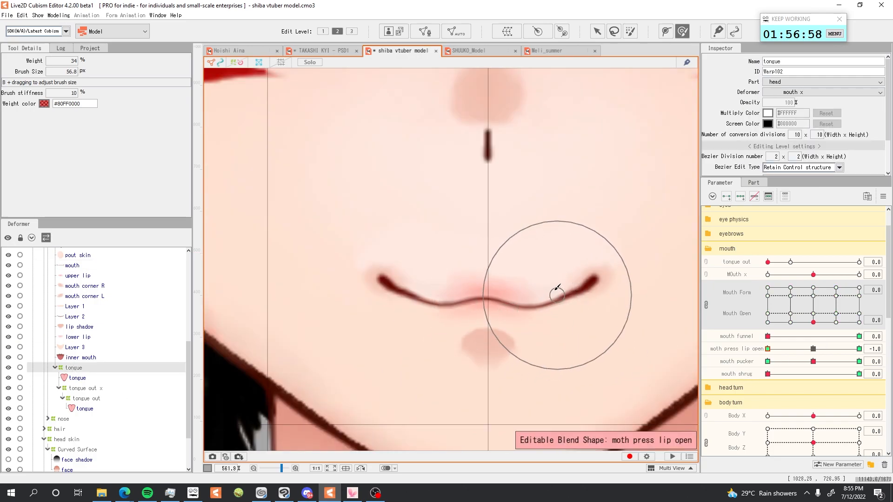
{"action": "scroll", "coordinate": [541, 293], "scroll_direction": "up", "scroll_amount": 1}
{"action": "left_click_drag", "start_coordinate": [541, 293], "coordinate": [509, 295]}
{"action": "scroll", "coordinate": [74, 356], "scroll_direction": "up", "scroll_amount": 2}
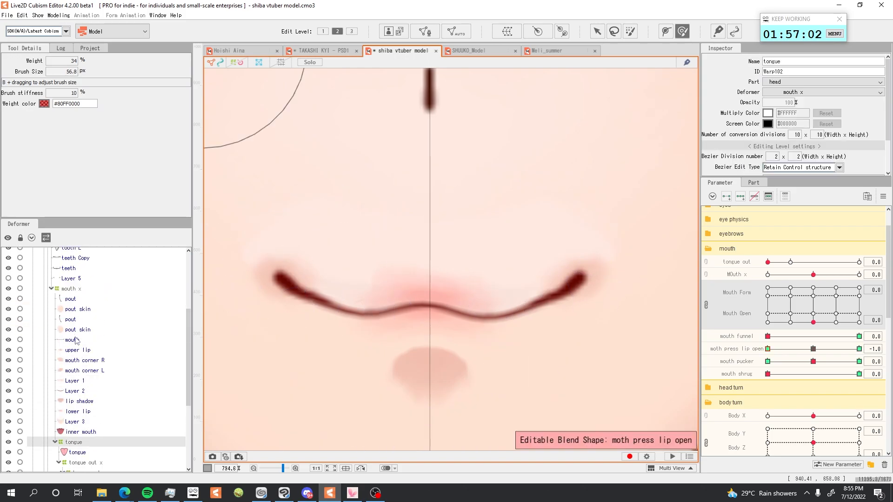
{"action": "left_click", "coordinate": [73, 300], "text": "shift"}
{"action": "scroll", "coordinate": [583, 314], "scroll_direction": "down", "scroll_amount": 2}
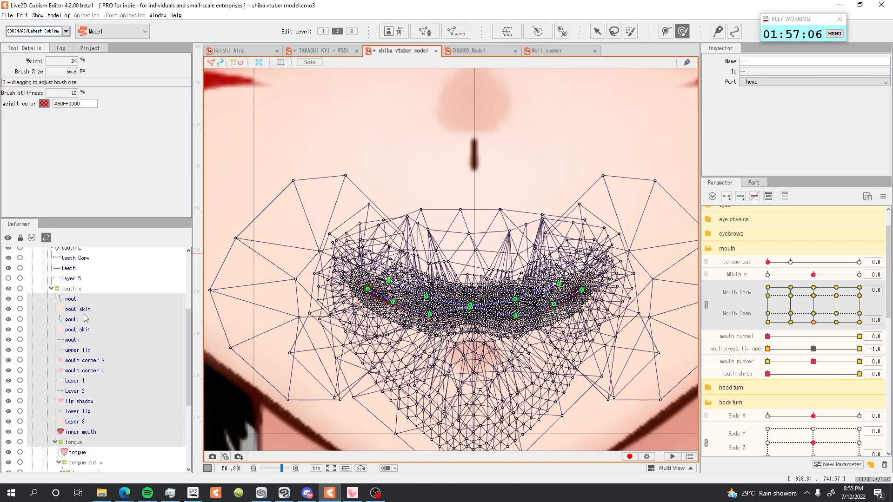
{"action": "left_click", "coordinate": [71, 341]}
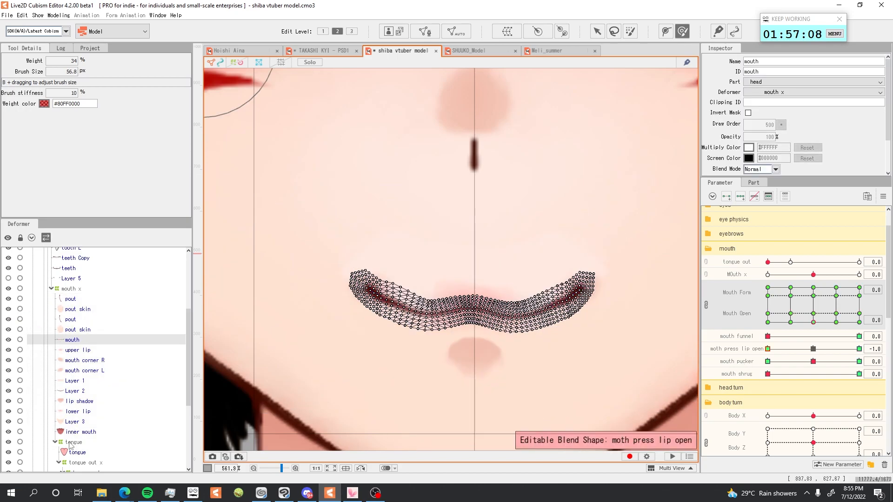
{"action": "left_click", "coordinate": [70, 445], "text": "shift"}
{"action": "scroll", "coordinate": [525, 251], "scroll_direction": "down", "scroll_amount": 2}
{"action": "scroll", "coordinate": [526, 251], "scroll_direction": "up", "scroll_amount": 2}
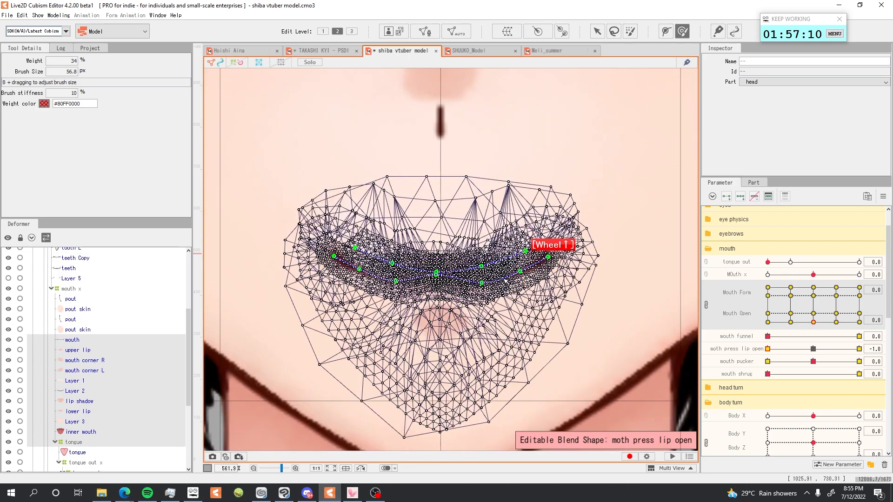
Step: Go through the mouth meshes and tongue deformer one by one and check their blend shape keys
{"action": "left_click", "coordinate": [72, 341]}
{"action": "key", "text": "s"}
{"action": "key", "text": "s"}
{"action": "left_click", "coordinate": [75, 351]}
{"action": "left_click", "coordinate": [75, 361]}
{"action": "left_click", "coordinate": [75, 371]}
{"action": "left_click", "coordinate": [77, 392]}
{"action": "left_click", "coordinate": [82, 420]}
{"action": "left_click", "coordinate": [75, 442]}
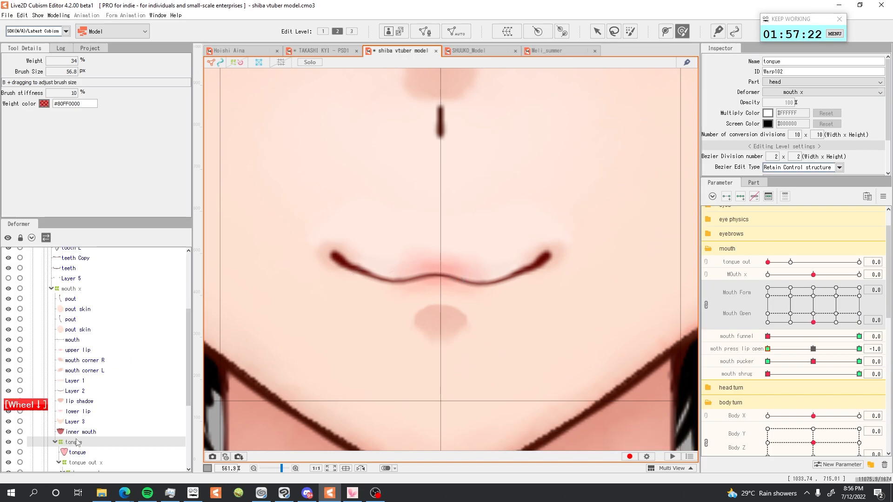
{"action": "scroll", "coordinate": [74, 440], "scroll_direction": "down", "scroll_amount": 1}
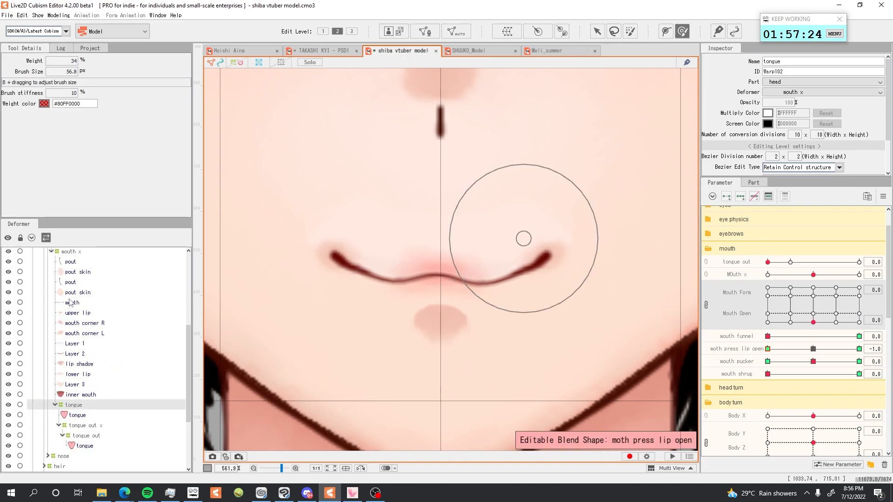
{"action": "left_click", "coordinate": [73, 314], "text": "shift"}
{"action": "scroll", "coordinate": [503, 263], "scroll_direction": "up", "scroll_amount": 1}
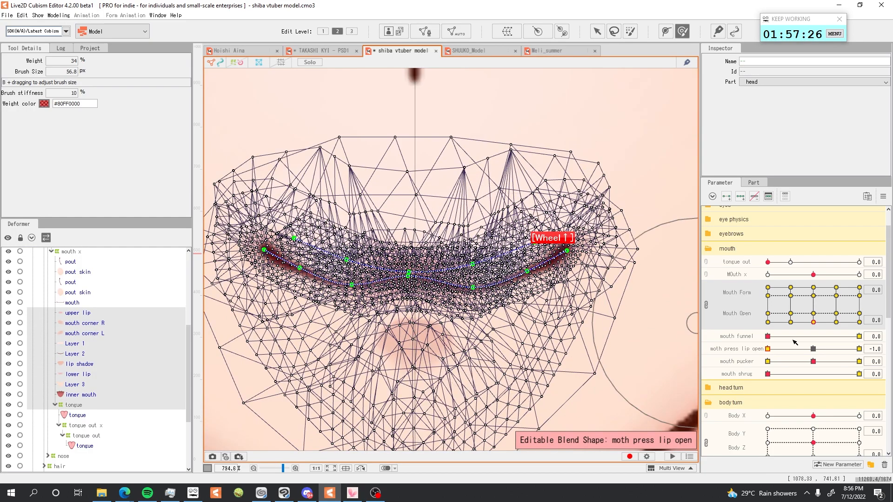
Step: Add blend shape keys to the inner mouth mesh on mouth funnel, moth press lip open, mouth pucker and mouth shrug
{"action": "left_click", "coordinate": [74, 396]}
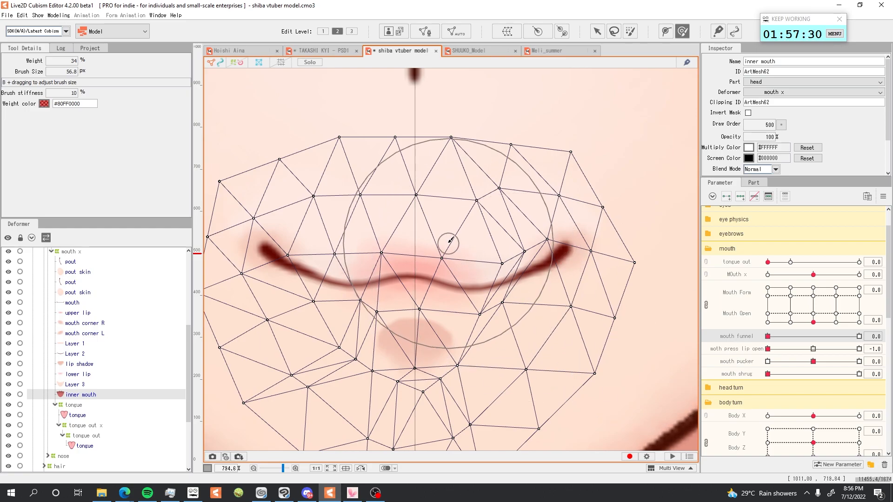
{"action": "scroll", "coordinate": [450, 240], "scroll_direction": "down", "scroll_amount": 2}
{"action": "left_click_drag", "start_coordinate": [792, 313], "coordinate": [816, 324]}
{"action": "left_click", "coordinate": [735, 337]}
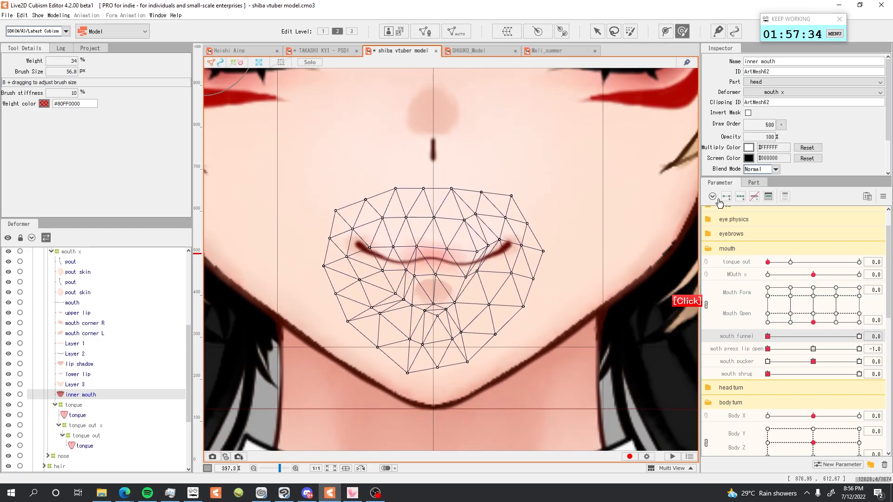
{"action": "left_click", "coordinate": [736, 349]}
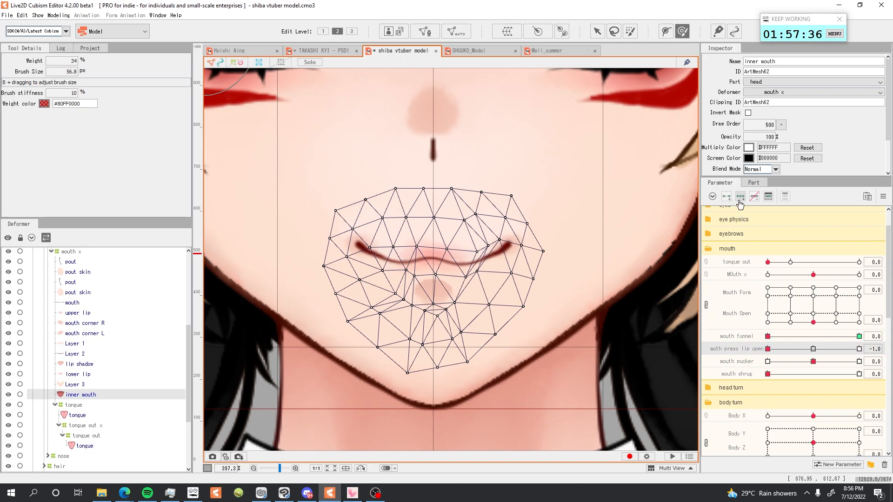
{"action": "left_click", "coordinate": [747, 362]}
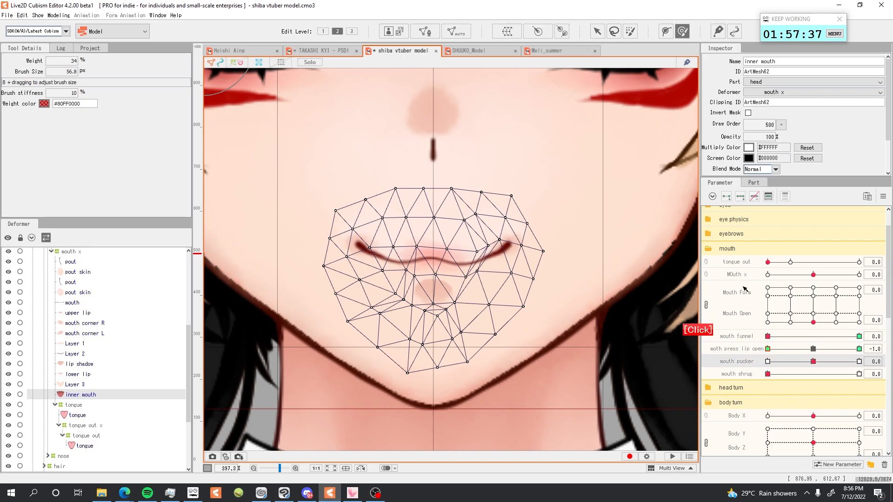
{"action": "left_click", "coordinate": [740, 375]}
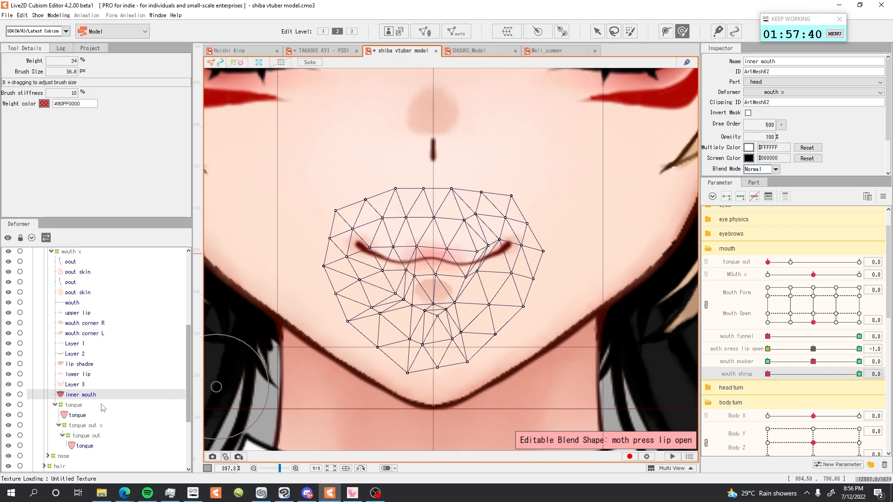
Step: Select everything from the mouth mesh to the tongue deformer and set mouth pucker to -1.0
{"action": "left_click", "coordinate": [79, 409]}
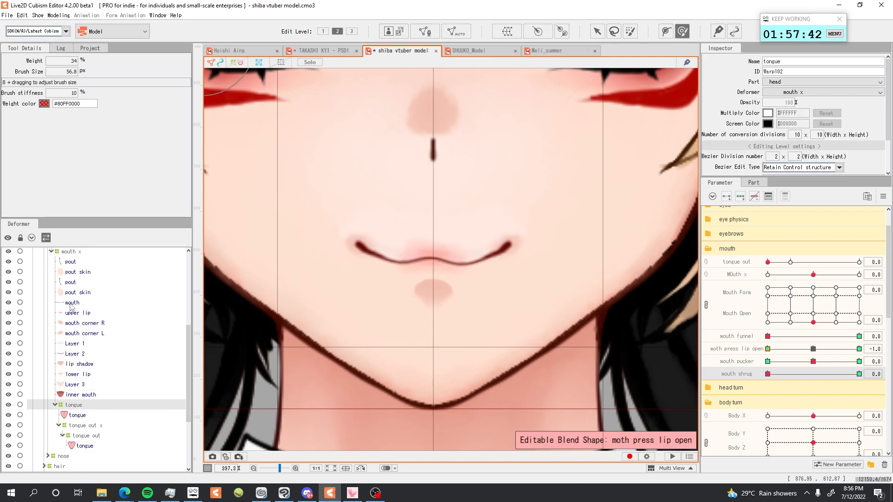
{"action": "left_click", "coordinate": [72, 303], "text": "shift"}
{"action": "scroll", "coordinate": [441, 235], "scroll_direction": "up", "scroll_amount": 3}
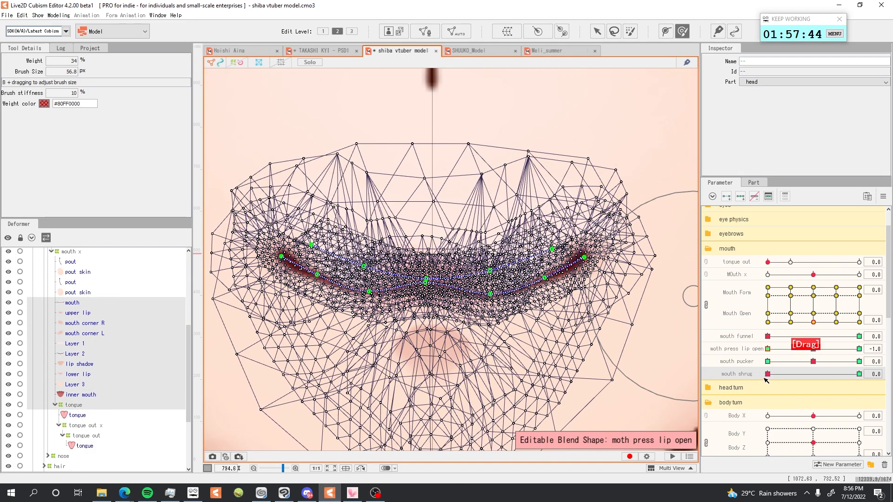
{"action": "left_click", "coordinate": [812, 364]}
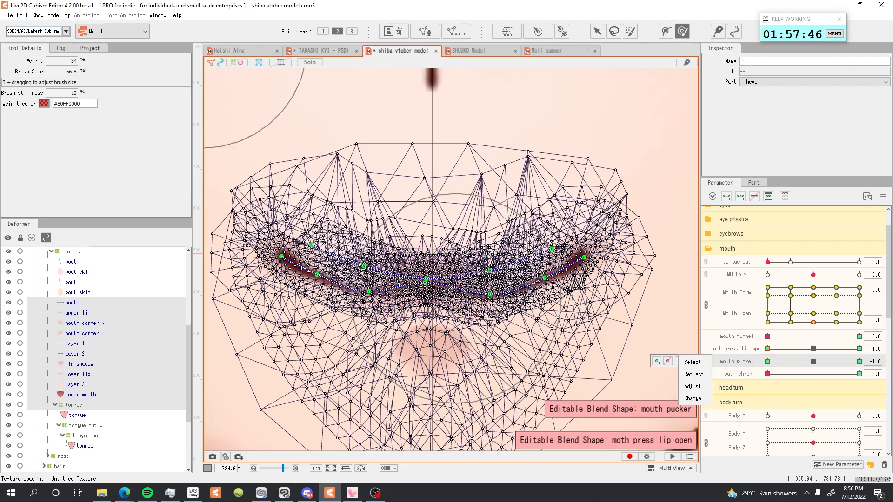
Step: Switch to the brush selection tool and reduce its brush size to 79.0 px
{"action": "left_click", "coordinate": [631, 33]}
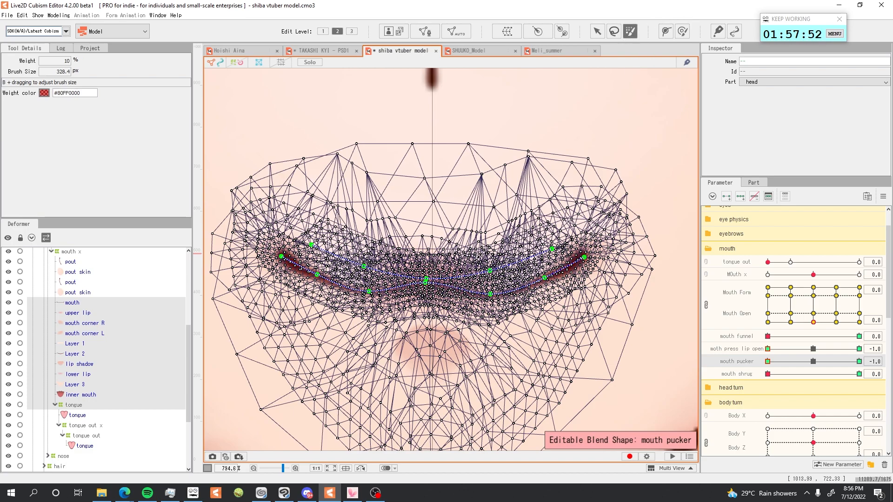
{"action": "scroll", "coordinate": [488, 226], "scroll_direction": "down", "scroll_amount": 4}
{"action": "key", "text": "b"}
{"action": "left_click_drag", "start_coordinate": [506, 259], "coordinate": [461, 198]}
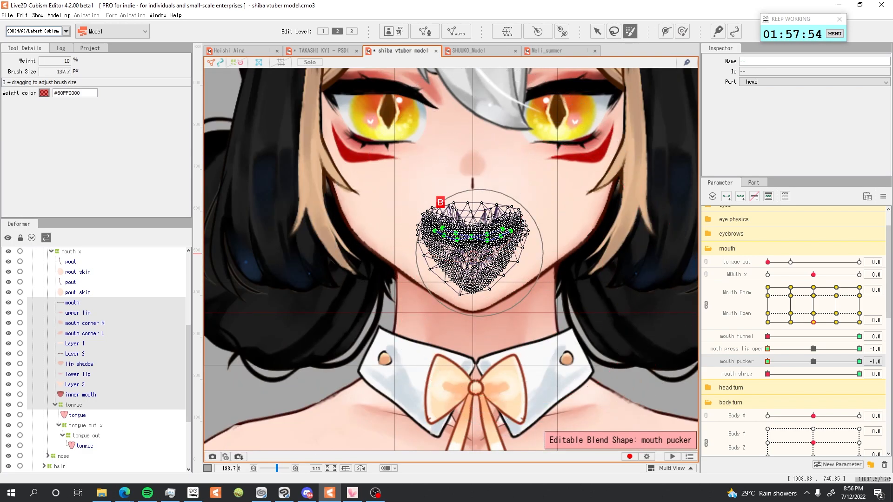
{"action": "scroll", "coordinate": [482, 253], "scroll_direction": "up", "scroll_amount": 2}
{"action": "scroll", "coordinate": [486, 260], "scroll_direction": "up", "scroll_amount": 2}
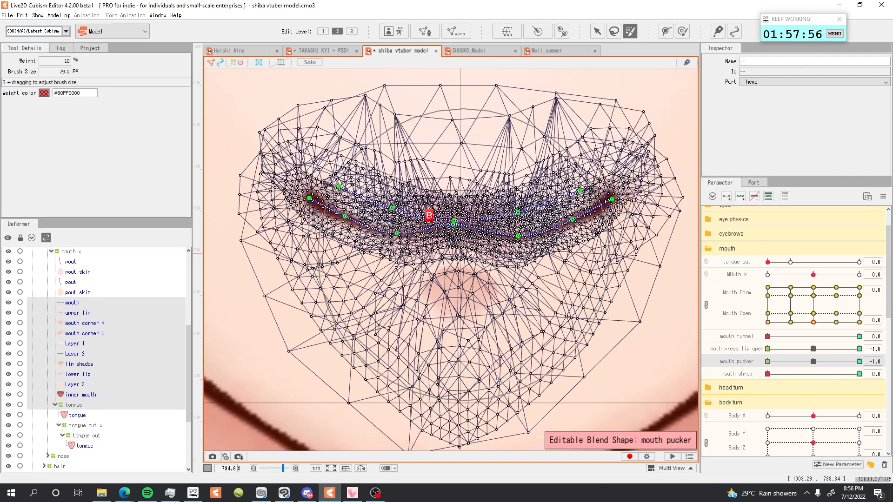
Step: Reset moth press lip open to 0.0 with mouth pucker at -1.0, and paint a soft 67.8 px brush selection over the mouth's centre
{"action": "left_click", "coordinate": [813, 349]}
{"action": "left_click", "coordinate": [812, 361]}
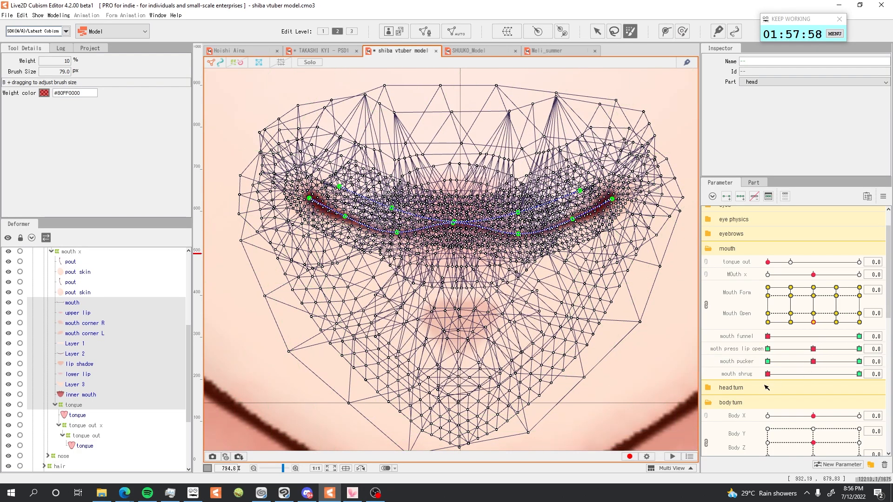
{"action": "left_click", "coordinate": [767, 362]}
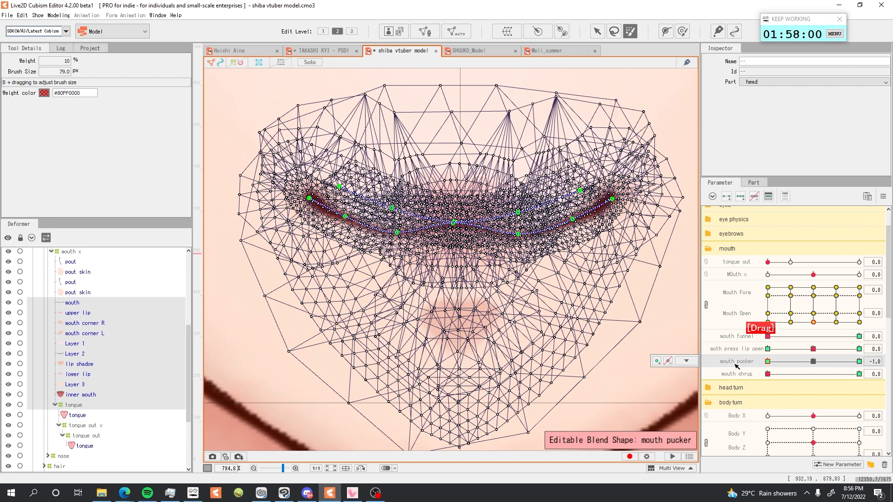
{"action": "mouse_move", "coordinate": [470, 250]}
{"action": "left_mouse_down"}
{"action": "mouse_move", "coordinate": [498, 245]}
{"action": "mouse_move", "coordinate": [465, 243]}
{"action": "left_mouse_up"}
{"action": "left_click", "coordinate": [460, 224]}
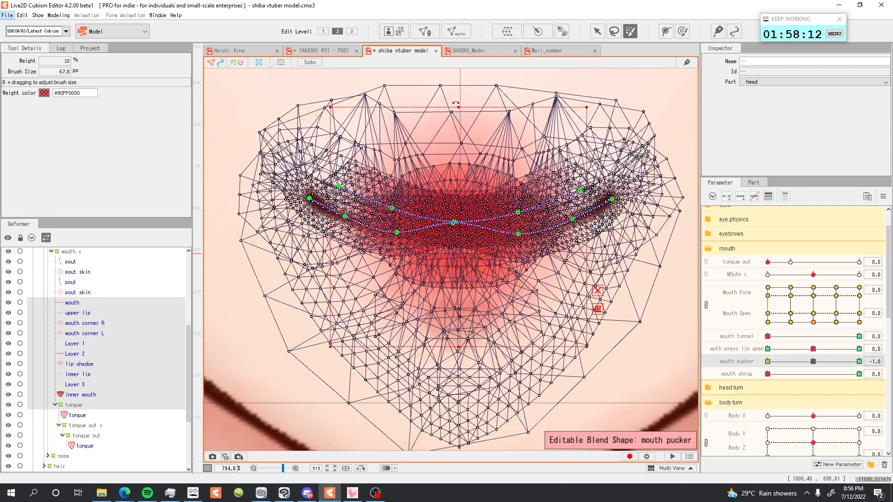
Step: Stretch the soft-selected centre of the mouth vertically and narrow it horizontally for mouth pucker -1.0
{"action": "left_click_drag", "start_coordinate": [459, 106], "coordinate": [476, 29]}
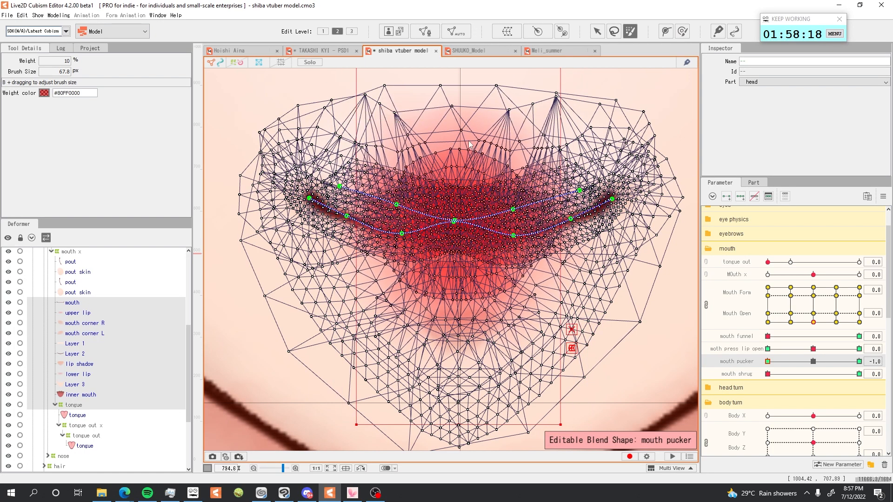
{"action": "scroll", "coordinate": [468, 138], "scroll_direction": "down", "scroll_amount": 2, "text": "alt"}
{"action": "left_click_drag", "start_coordinate": [468, 139], "coordinate": [471, 182]}
{"action": "left_click_drag", "start_coordinate": [465, 103], "coordinate": [464, 75], "text": "ctrl+alt"}
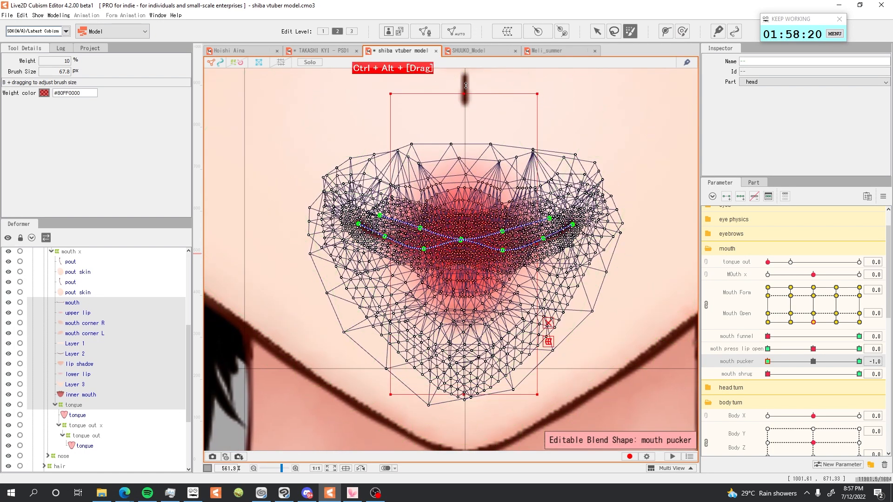
{"action": "left_click_drag", "start_coordinate": [537, 244], "coordinate": [531, 244], "text": "ctrl+alt"}
{"action": "mouse_move", "coordinate": [770, 361]}
{"action": "left_mouse_down"}
{"action": "mouse_move", "coordinate": [800, 364]}
{"action": "mouse_move", "coordinate": [768, 363]}
{"action": "left_mouse_up"}
Step: Enlarge the deform brush to 117.6 px and try to push the mouth corner on the image's right side inward
{"action": "left_click", "coordinate": [682, 31]}
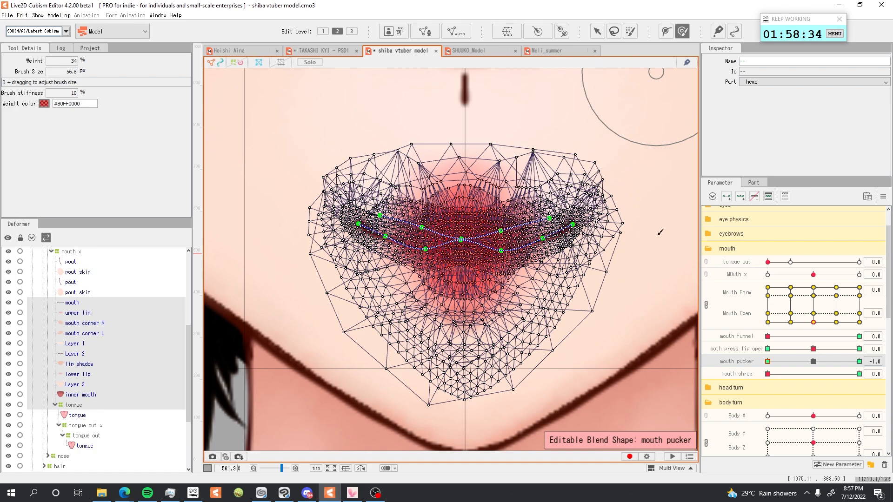
{"action": "scroll", "coordinate": [626, 188], "scroll_direction": "down", "scroll_amount": 2}
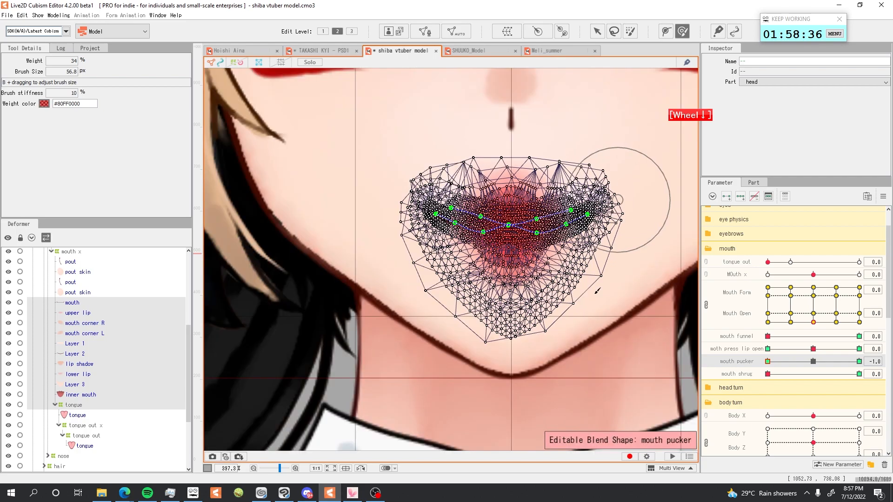
{"action": "scroll", "coordinate": [636, 215], "scroll_direction": "up", "scroll_amount": 4}
{"action": "left_click_drag", "start_coordinate": [593, 274], "coordinate": [594, 259]}
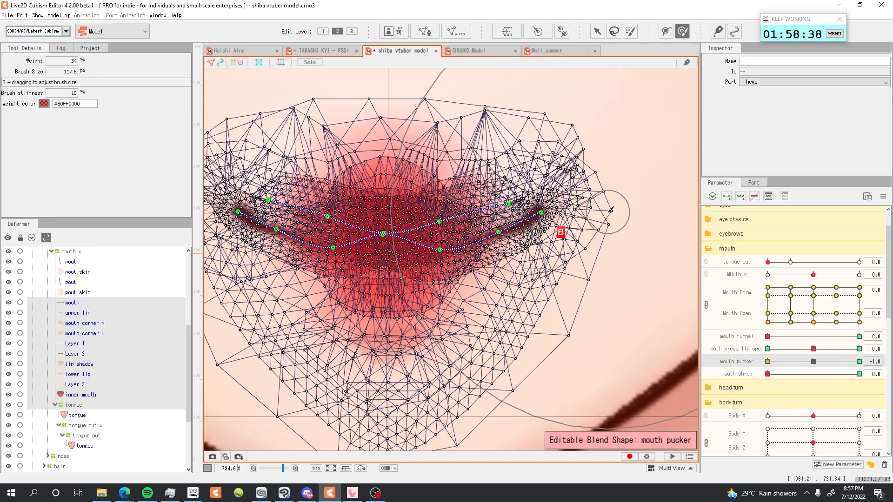
{"action": "left_click_drag", "start_coordinate": [615, 218], "coordinate": [568, 219]}
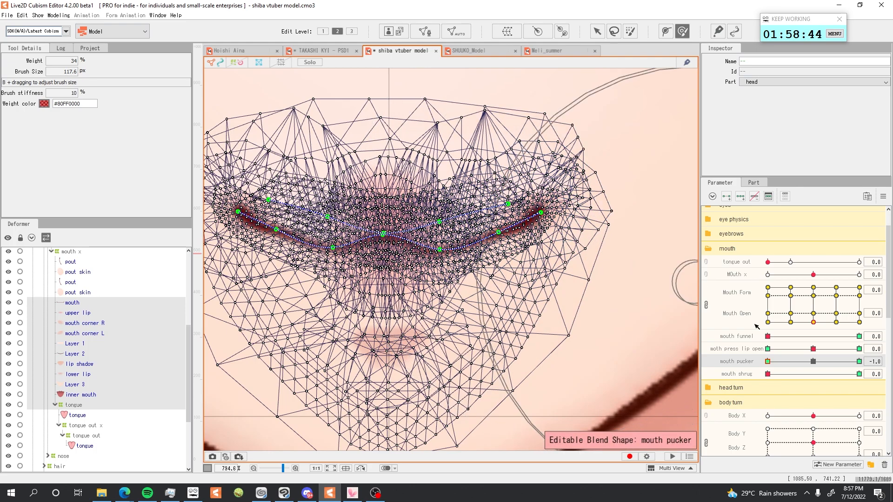
{"action": "scroll", "coordinate": [600, 212], "scroll_direction": "down", "scroll_amount": 2}
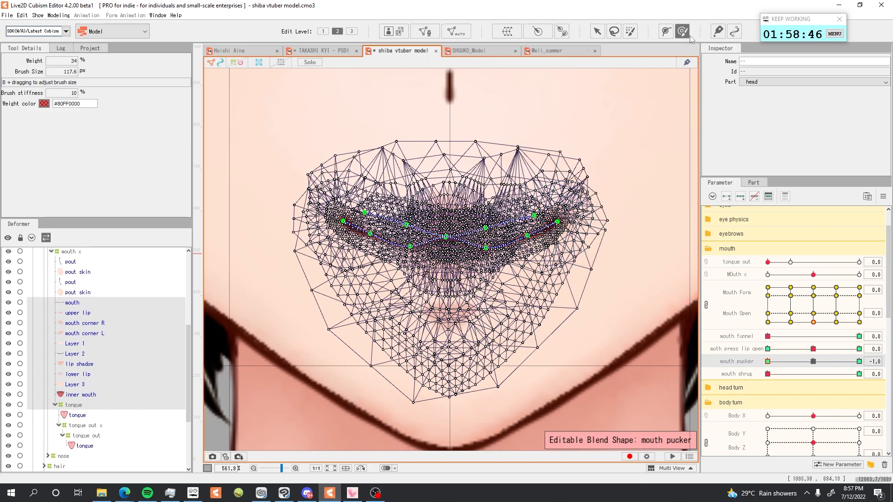
{"action": "mouse_move", "coordinate": [596, 233]}
{"action": "left_mouse_down"}
{"action": "mouse_move", "coordinate": [598, 223]}
{"action": "mouse_move", "coordinate": [604, 236]}
{"action": "mouse_move", "coordinate": [593, 238]}
{"action": "left_mouse_up"}
Step: Reselect everything from the tongue deformer to the mouth mesh and push both mouth corners inward for mouth pucker -1.0
{"action": "left_click", "coordinate": [72, 408]}
{"action": "left_click", "coordinate": [79, 305], "text": "shift"}
{"action": "left_click_drag", "start_coordinate": [605, 181], "coordinate": [601, 180]}
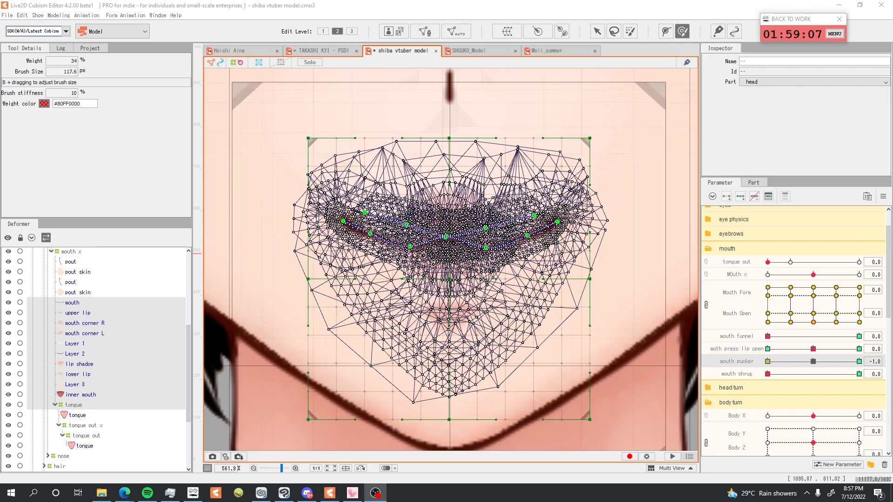
{"action": "scroll", "coordinate": [521, 219], "scroll_direction": "up", "scroll_amount": 3}
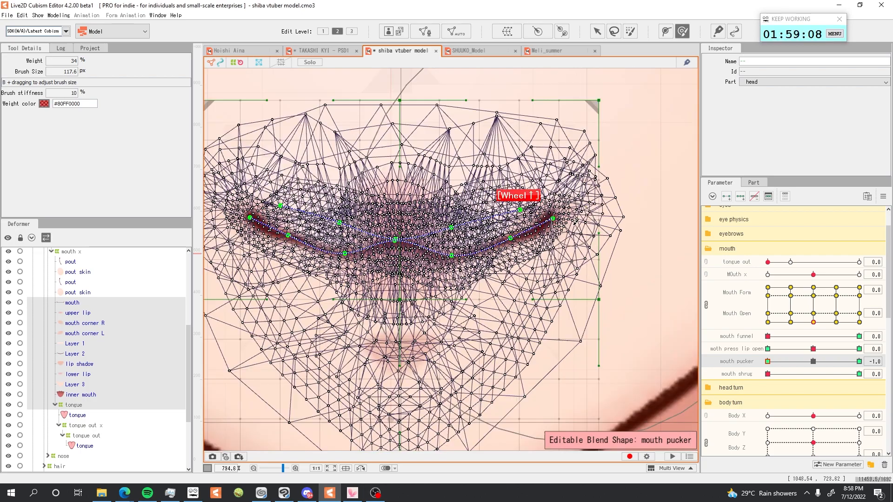
{"action": "scroll", "coordinate": [510, 234], "scroll_direction": "down", "scroll_amount": 3}
{"action": "scroll", "coordinate": [517, 226], "scroll_direction": "up", "scroll_amount": 3}
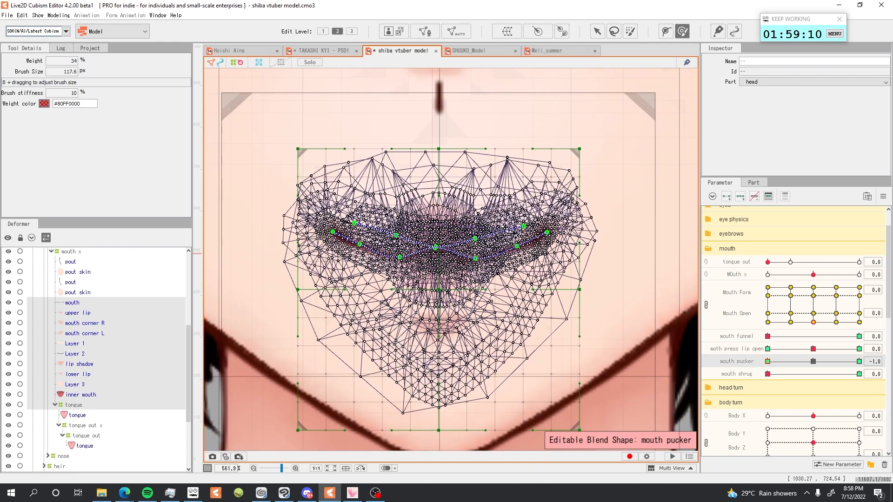
{"action": "left_click_drag", "start_coordinate": [599, 242], "coordinate": [560, 243]}
{"action": "left_click_drag", "start_coordinate": [445, 253], "coordinate": [523, 253]}
{"action": "mouse_move", "coordinate": [269, 249]}
{"action": "left_mouse_down"}
{"action": "mouse_move", "coordinate": [288, 250]}
{"action": "mouse_move", "coordinate": [264, 255]}
{"action": "mouse_move", "coordinate": [272, 254]}
{"action": "left_mouse_up"}
{"action": "scroll", "coordinate": [340, 231], "scroll_direction": "down", "scroll_amount": 2}
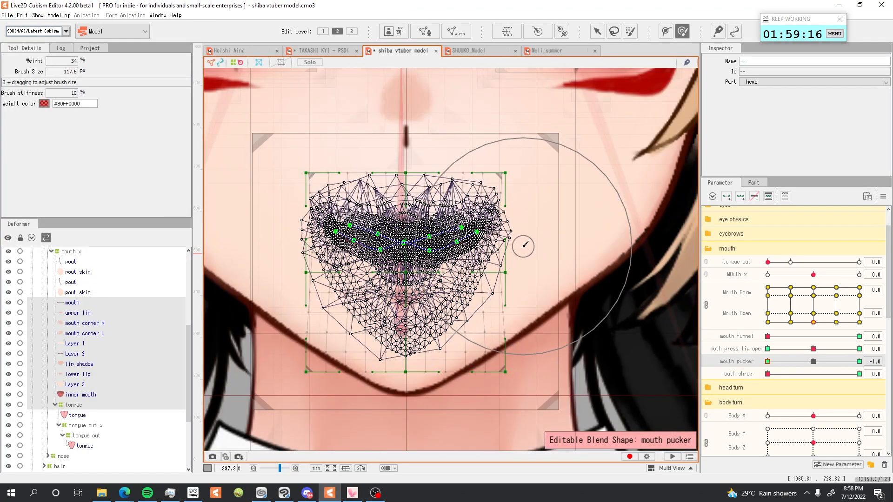
{"action": "left_click_drag", "start_coordinate": [767, 362], "coordinate": [750, 374]}
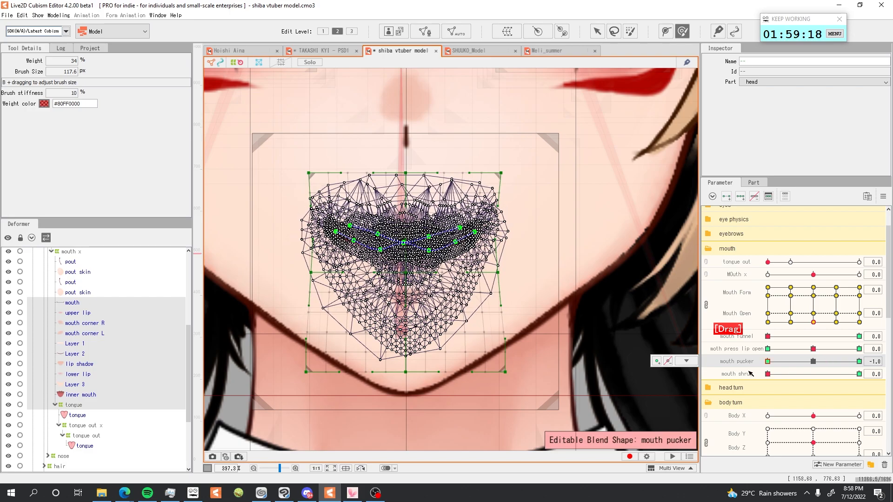
Step: Set mouth pucker to 1.0, pull both mouth corners outward with the deform brush, and reset the parameter to 0.0
{"action": "left_click_drag", "start_coordinate": [854, 385], "coordinate": [863, 384]}
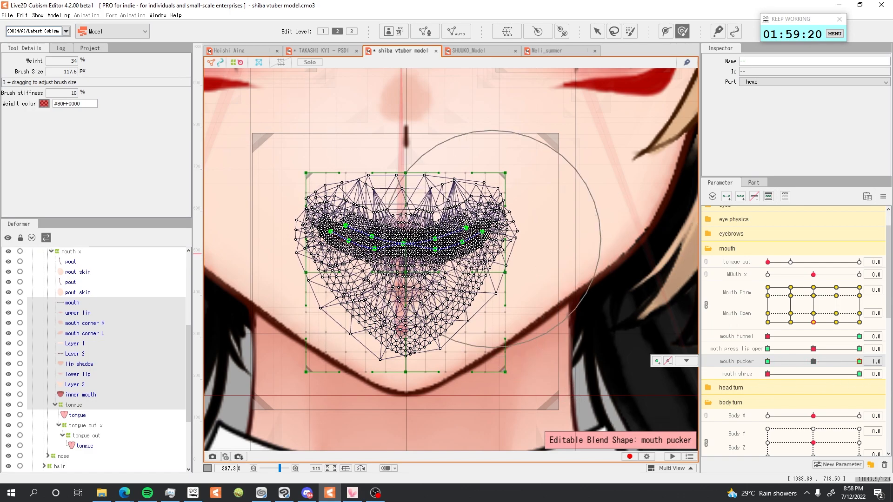
{"action": "scroll", "coordinate": [471, 223], "scroll_direction": "up", "scroll_amount": 1}
{"action": "left_click_drag", "start_coordinate": [510, 245], "coordinate": [533, 245]}
{"action": "left_click_drag", "start_coordinate": [280, 248], "coordinate": [323, 253]}
{"action": "left_click_drag", "start_coordinate": [258, 258], "coordinate": [242, 258]}
{"action": "mouse_move", "coordinate": [814, 368]}
{"action": "left_mouse_down"}
{"action": "mouse_move", "coordinate": [770, 378]}
{"action": "mouse_move", "coordinate": [759, 368]}
{"action": "mouse_move", "coordinate": [809, 366]}
{"action": "left_mouse_up"}
{"action": "right_click", "coordinate": [814, 365]}
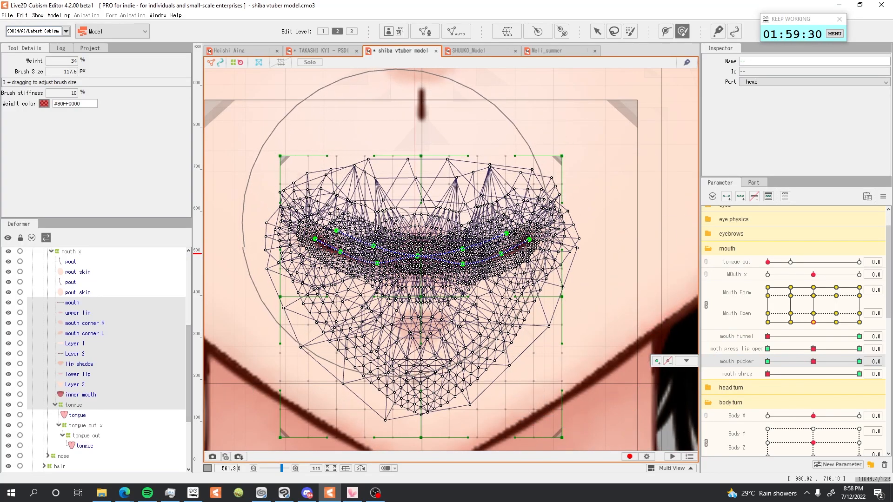
Step: Raise the whole mouth at mouth shrug 1.0, using the deform brush with 50% stiffness
{"action": "left_click_drag", "start_coordinate": [194, 108], "coordinate": [431, 275]}
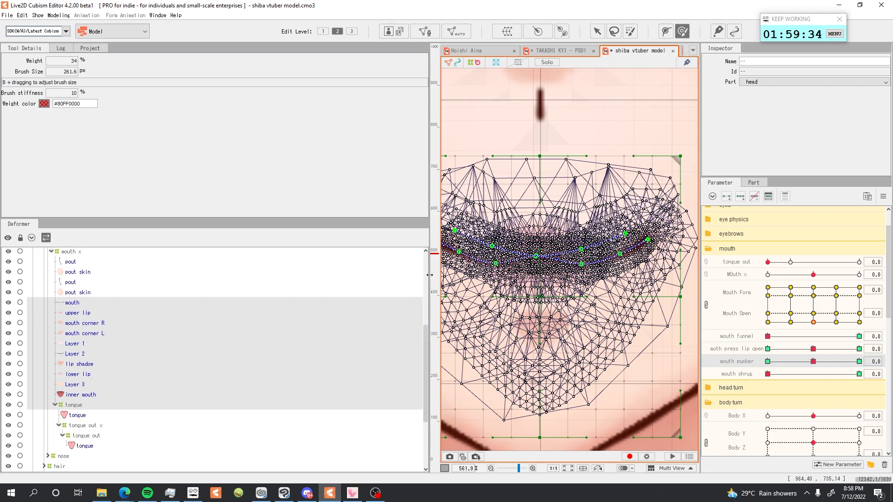
{"action": "left_click_drag", "start_coordinate": [430, 275], "coordinate": [161, 187]}
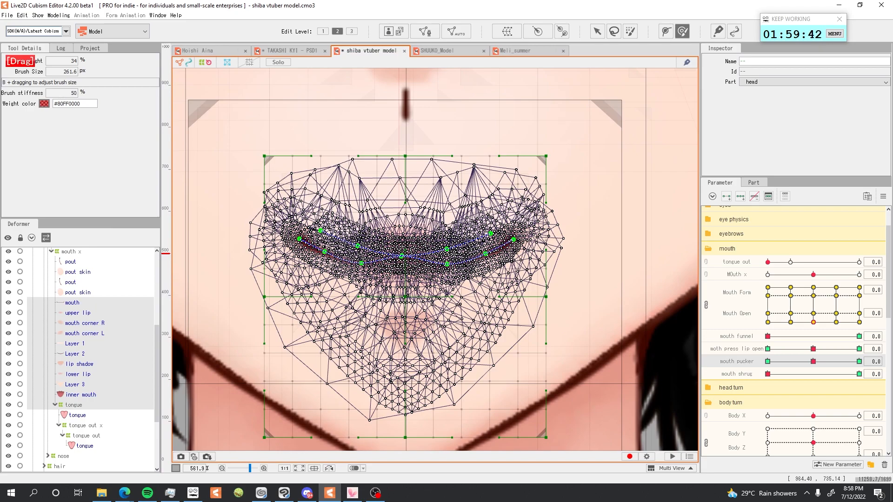
{"action": "key", "text": "b"}
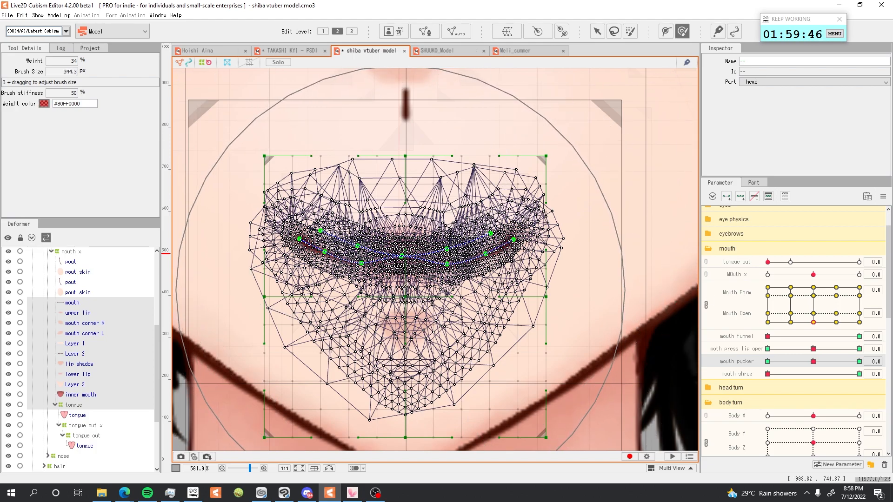
{"action": "left_click", "coordinate": [768, 374]}
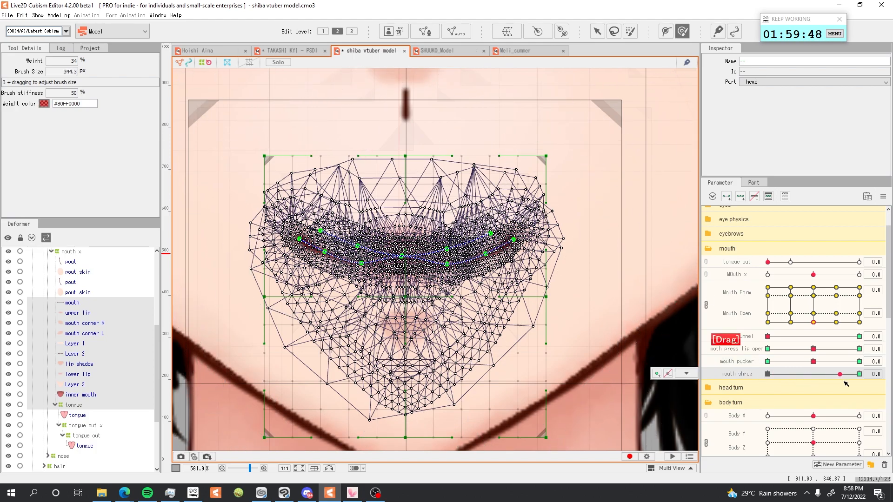
{"action": "mouse_move", "coordinate": [405, 302]}
{"action": "left_mouse_down"}
{"action": "mouse_move", "coordinate": [405, 256]}
{"action": "mouse_move", "coordinate": [393, 265]}
{"action": "mouse_move", "coordinate": [301, 176]}
{"action": "left_mouse_up"}
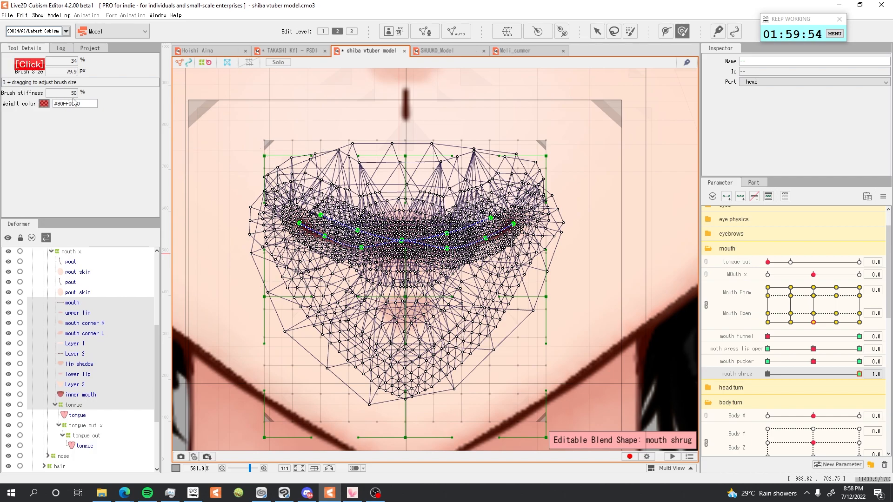
Step: Set the brush stiffness to 10%, reshape the mouth's centre for the shrug, and return mouth shrug to 0.0
{"action": "left_click", "coordinate": [72, 91]}
{"action": "type", "text": "10"}
{"action": "key", "text": "Return"}
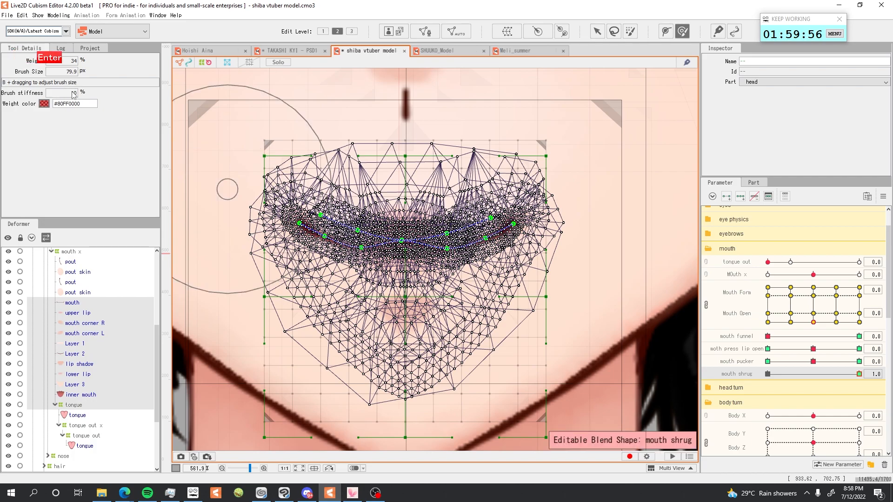
{"action": "left_click_drag", "start_coordinate": [387, 222], "coordinate": [404, 241]}
{"action": "left_click_drag", "start_coordinate": [857, 375], "coordinate": [766, 376]}
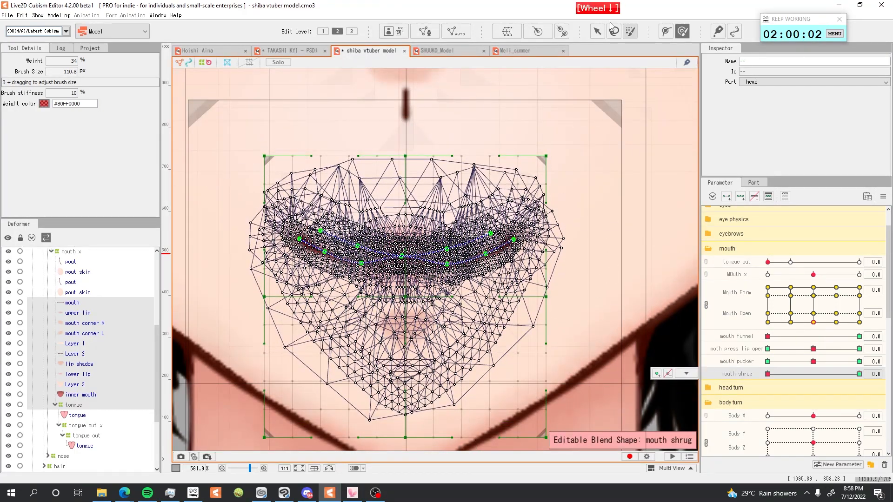
Step: Deselect the mouth meshes and preview mouth funnel, mouth pucker and mouth shrug with Mouth Form at 1.0
{"action": "left_click", "coordinate": [596, 32]}
{"action": "scroll", "coordinate": [378, 204], "scroll_direction": "down", "scroll_amount": 3}
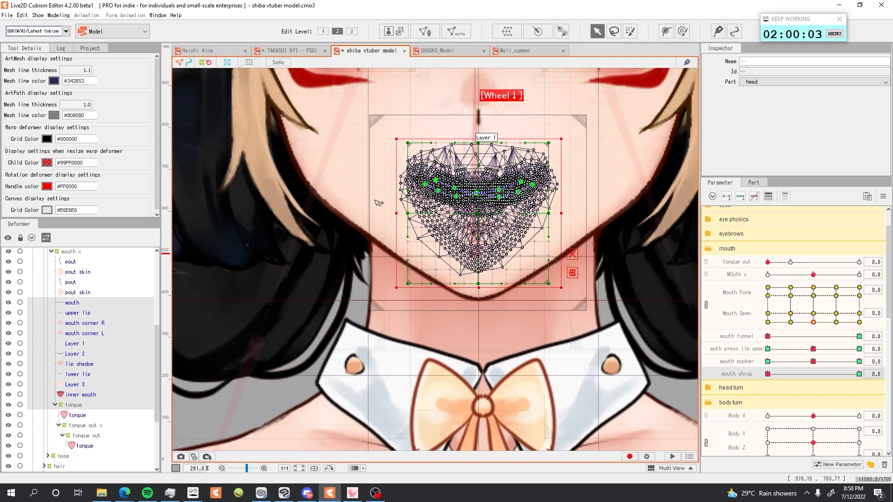
{"action": "left_click", "coordinate": [250, 412]}
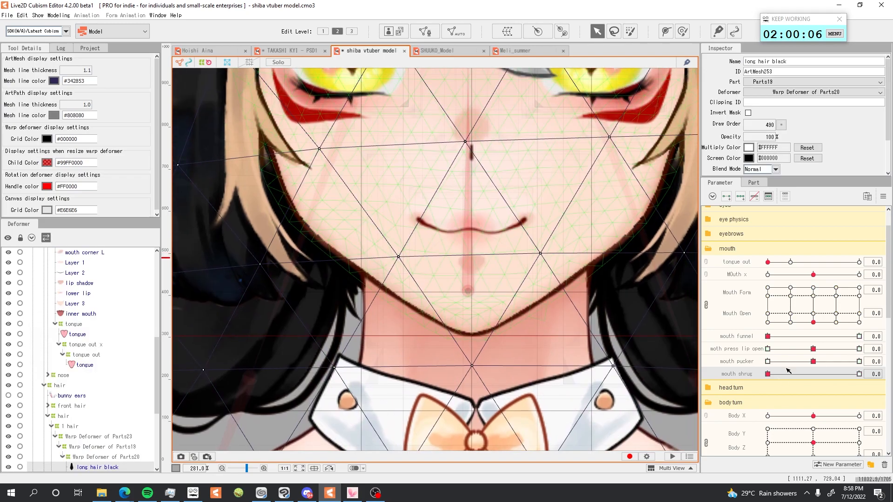
{"action": "left_click_drag", "start_coordinate": [768, 336], "coordinate": [872, 342]}
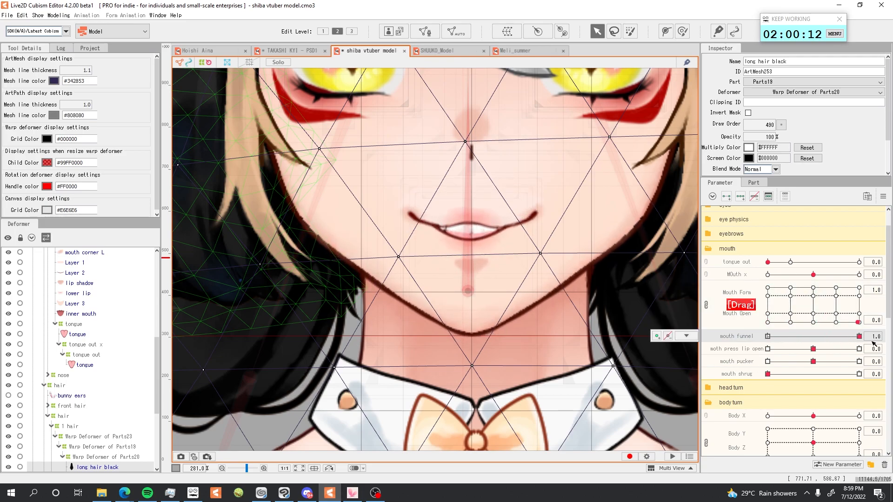
{"action": "left_click_drag", "start_coordinate": [812, 359], "coordinate": [767, 357]}
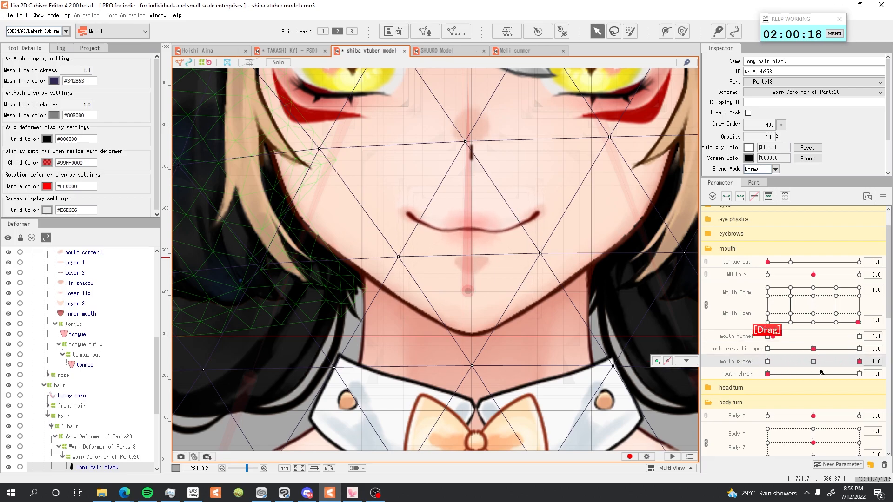
{"action": "left_click", "coordinate": [770, 375]}
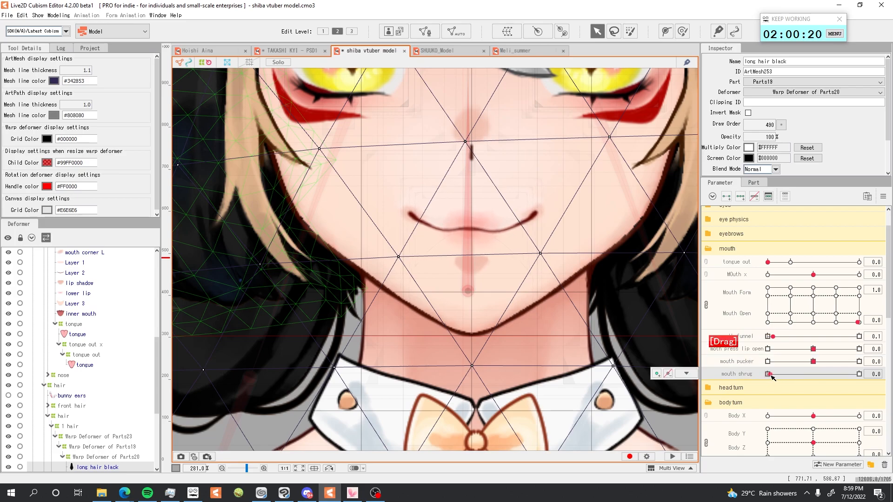
Step: Save the model and export it with the version For SDK 4.2 / Cubism4.2
{"action": "key", "text": "ctrl+s"}
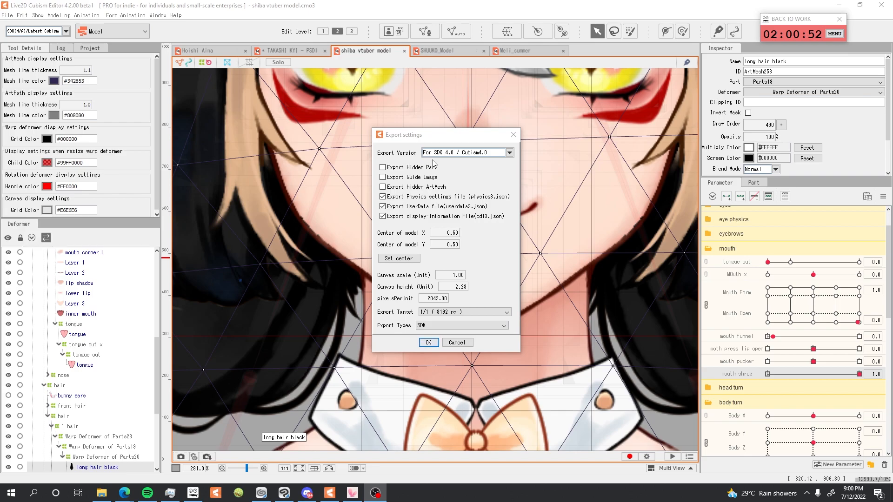
{"action": "left_click", "coordinate": [509, 153]}
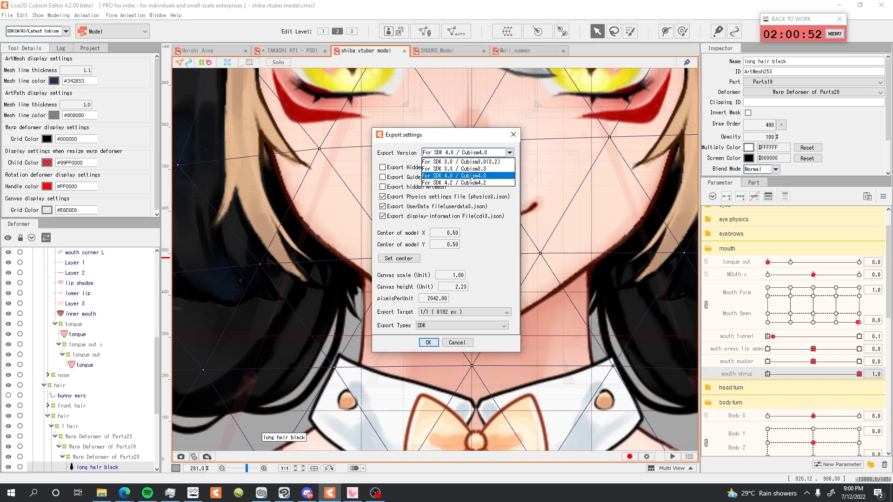
{"action": "left_click", "coordinate": [462, 182]}
{"action": "left_click", "coordinate": [429, 345]}
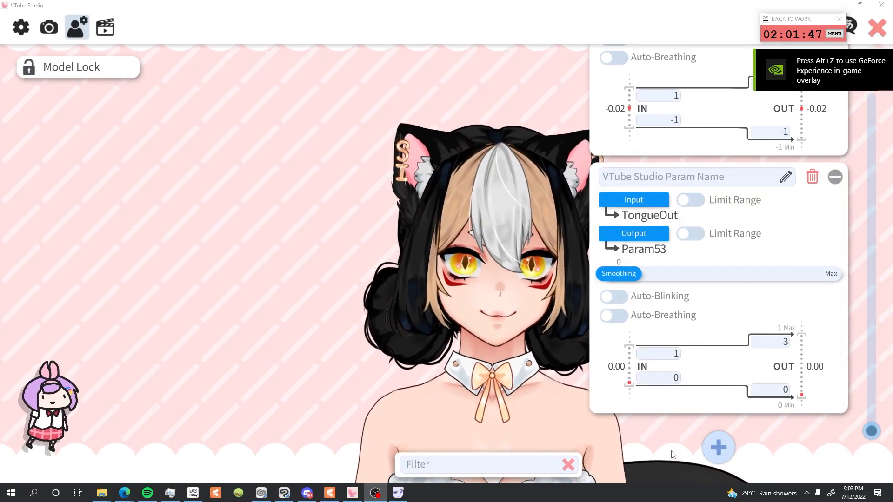
Step: Add a new parameter mapping and set its input to the VBridger parameter MouthShrug
{"action": "left_click", "coordinate": [718, 447]}
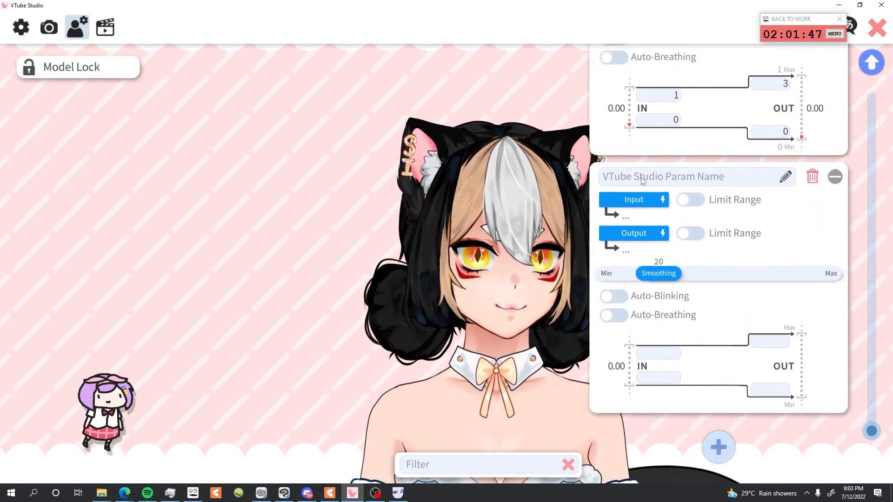
{"action": "left_click", "coordinate": [633, 199]}
{"action": "type", "text": "mout"}
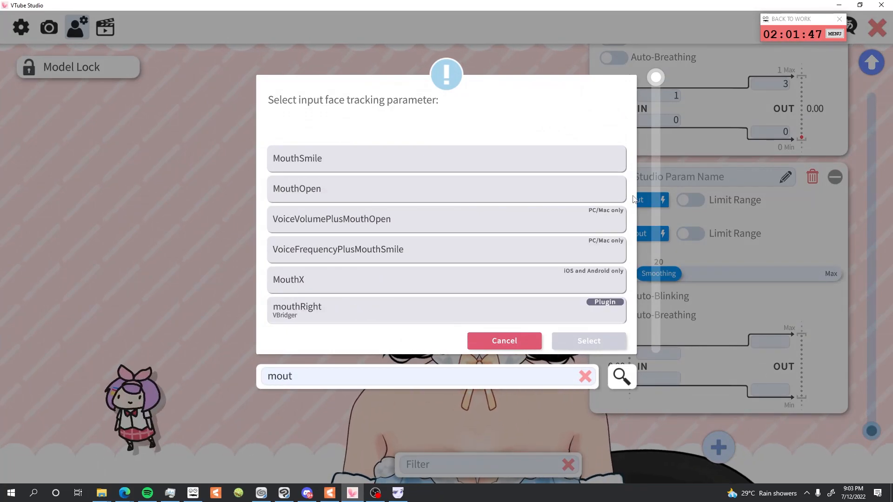
{"action": "left_click_drag", "start_coordinate": [328, 320], "coordinate": [331, 262]}
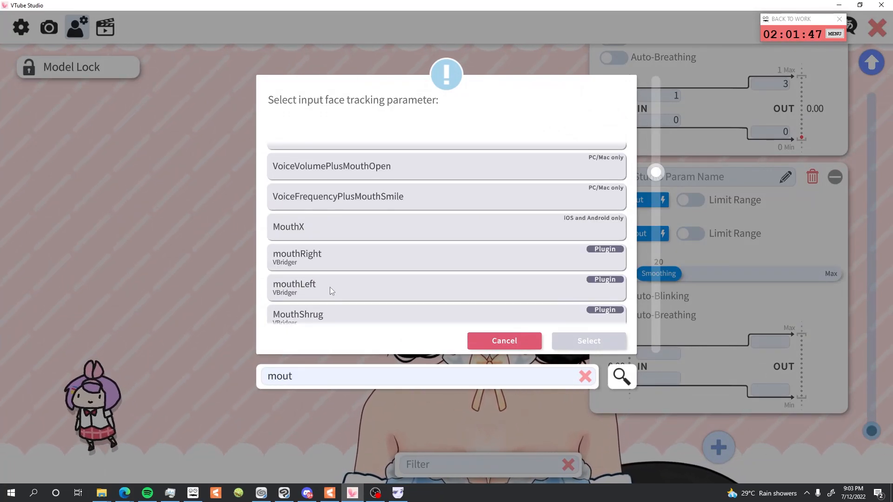
{"action": "left_click", "coordinate": [363, 314]}
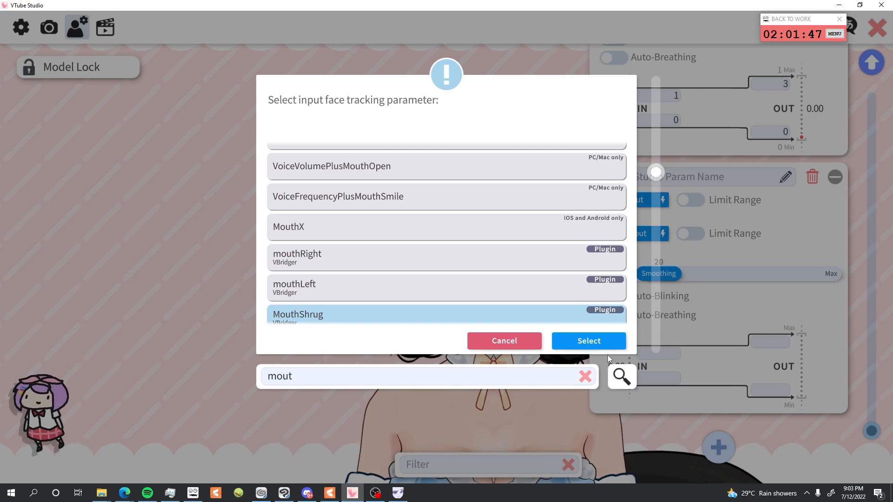
{"action": "left_click", "coordinate": [589, 341]}
Step: Set the MouthShrug mapping's output to mouth shrug (ParamMouthOpenY3)
{"action": "left_click", "coordinate": [643, 235]}
{"action": "type", "text": "mouth"}
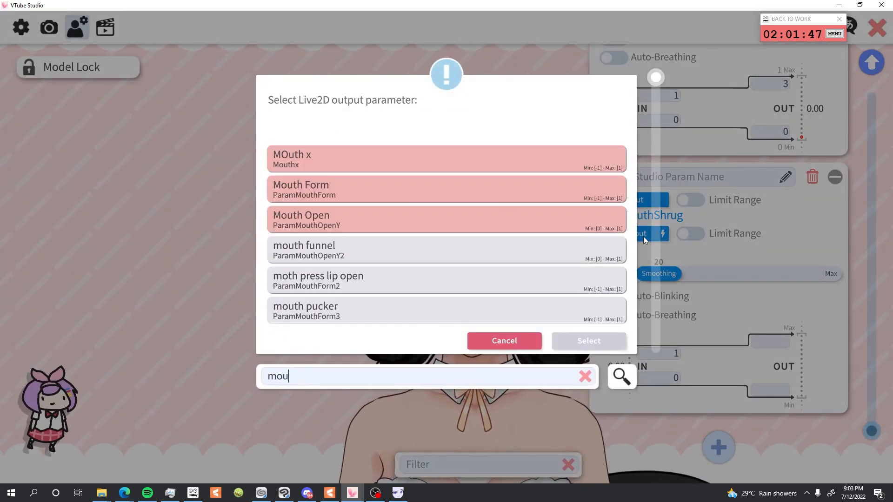
{"action": "scroll", "coordinate": [293, 255], "scroll_direction": "down", "scroll_amount": 1}
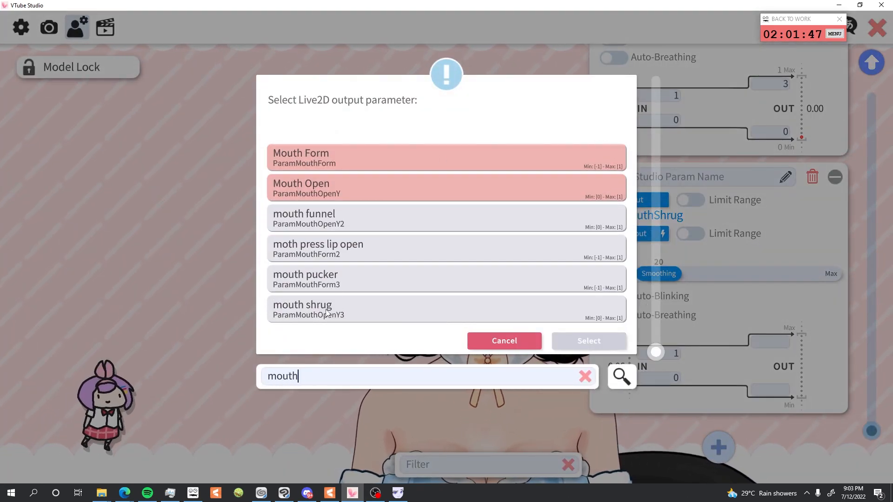
{"action": "left_click", "coordinate": [419, 309]}
{"action": "left_click", "coordinate": [578, 344]}
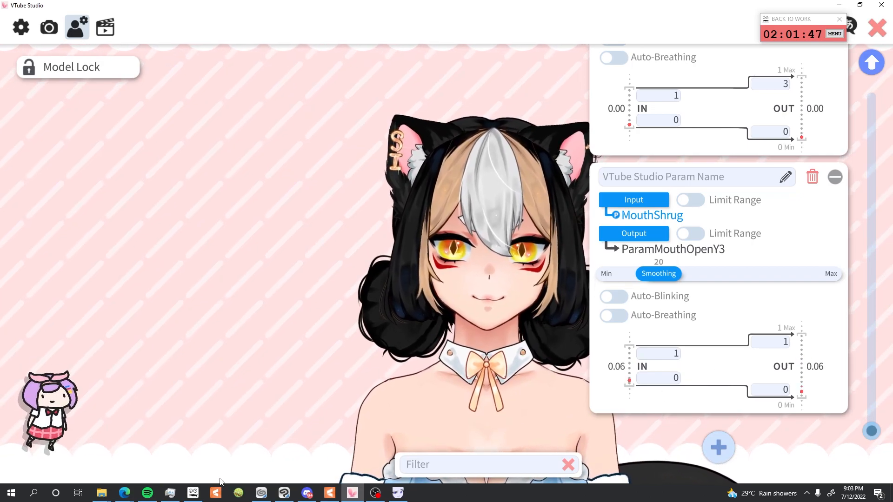
Step: Close the settings, reload the model from the model selection, and enlarge and reposition it to frame the face
{"action": "left_click", "coordinate": [331, 492]}
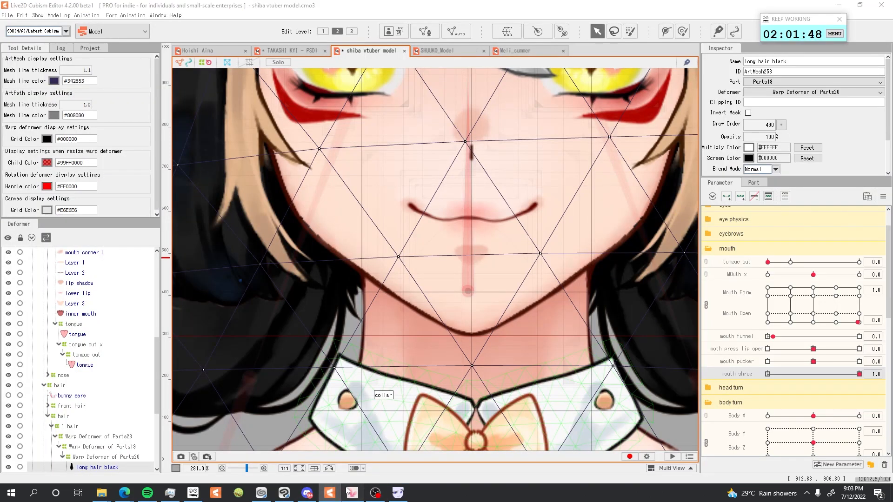
{"action": "left_click", "coordinate": [349, 492]}
{"action": "left_click", "coordinate": [878, 24]}
{"action": "double_click", "coordinate": [76, 130]}
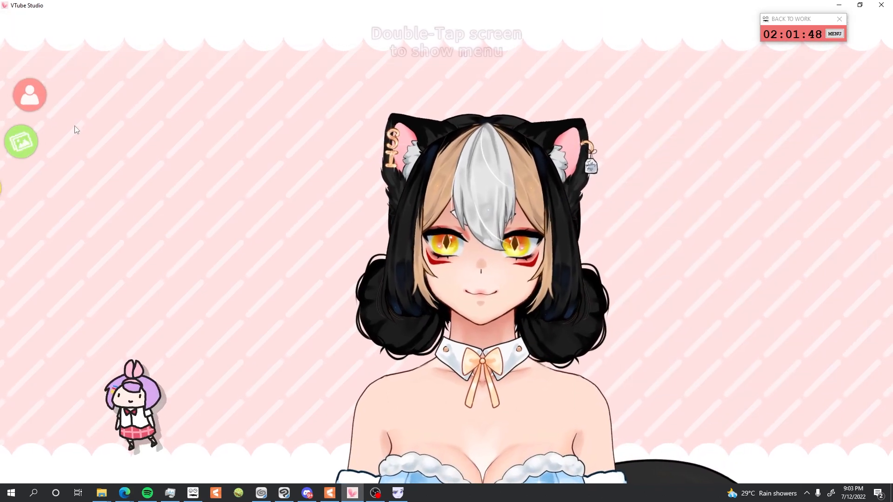
{"action": "left_click", "coordinate": [29, 100]}
{"action": "left_click", "coordinate": [219, 420]}
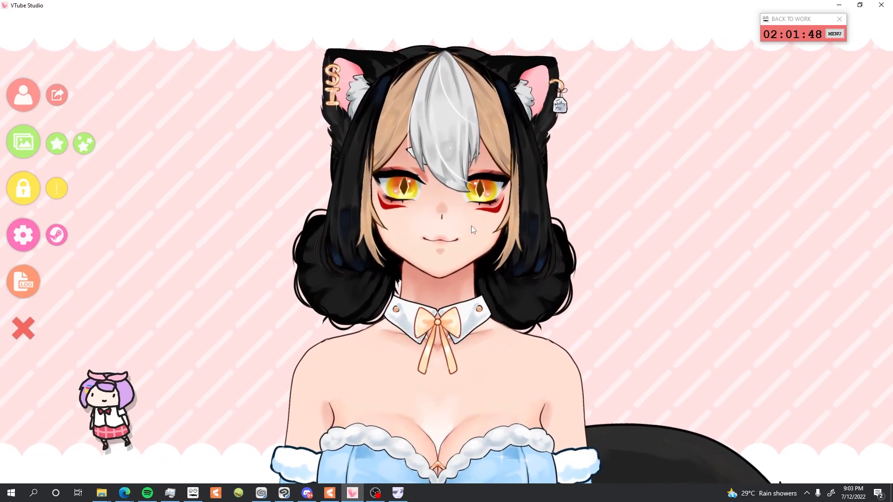
{"action": "scroll", "coordinate": [471, 225], "scroll_direction": "up", "scroll_amount": 4}
{"action": "left_click_drag", "start_coordinate": [438, 111], "coordinate": [408, 381]}
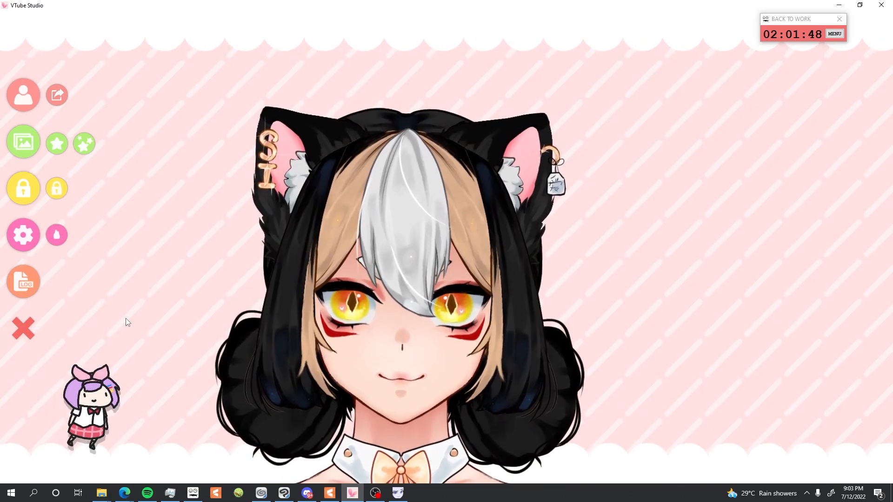
Step: Reopen the model settings, add a parameter mapping at the end of the list, and set its input to MouthPressLipOpen
{"action": "left_click", "coordinate": [23, 235]}
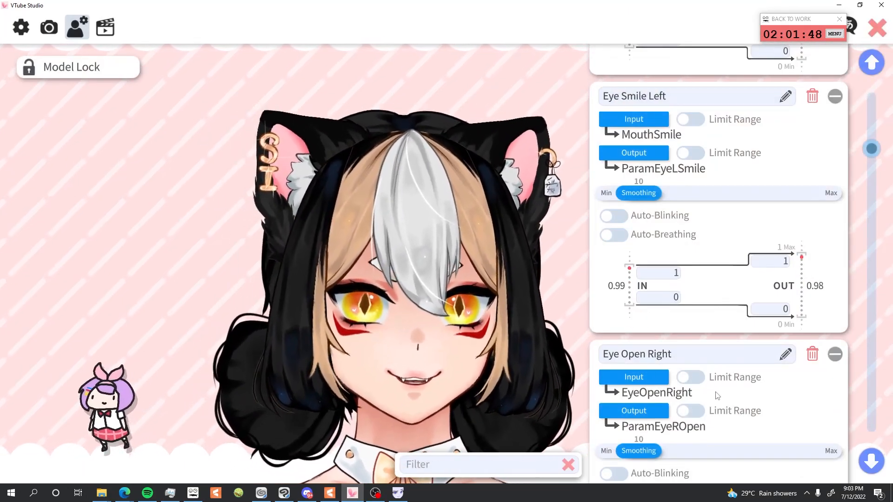
{"action": "scroll", "coordinate": [741, 389], "scroll_direction": "down", "scroll_amount": 10}
{"action": "left_click_drag", "start_coordinate": [872, 175], "coordinate": [872, 431]}
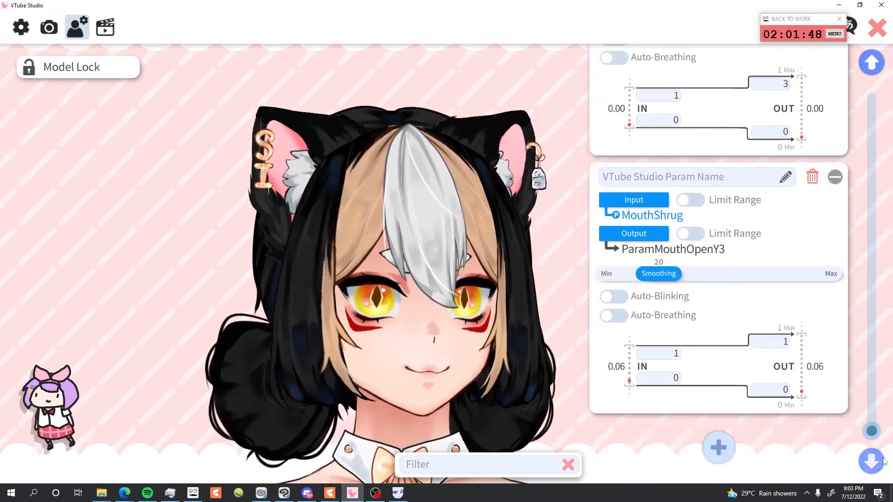
{"action": "left_click", "coordinate": [719, 448]}
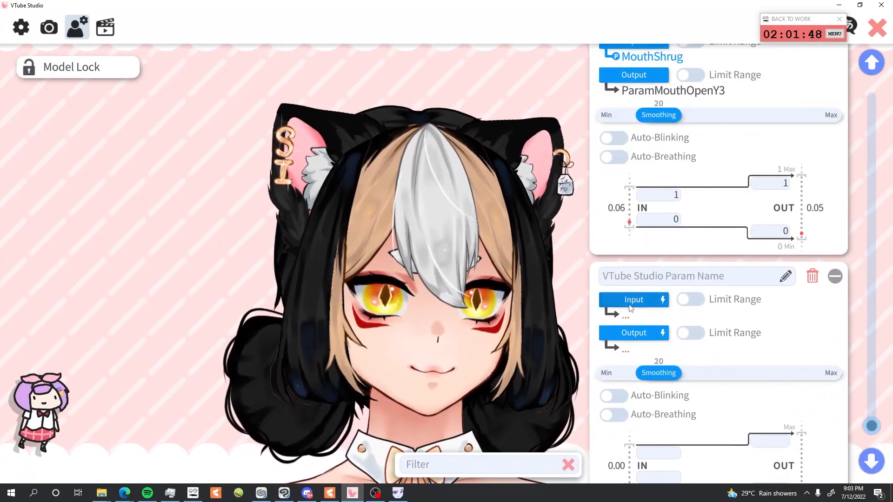
{"action": "left_click", "coordinate": [612, 308]}
{"action": "type", "text": "mouth"}
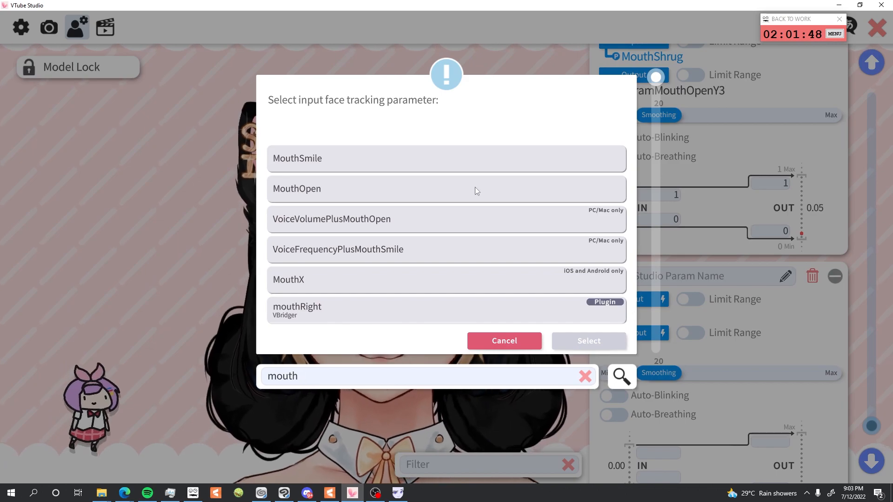
{"action": "scroll", "coordinate": [331, 286], "scroll_direction": "down", "scroll_amount": 3}
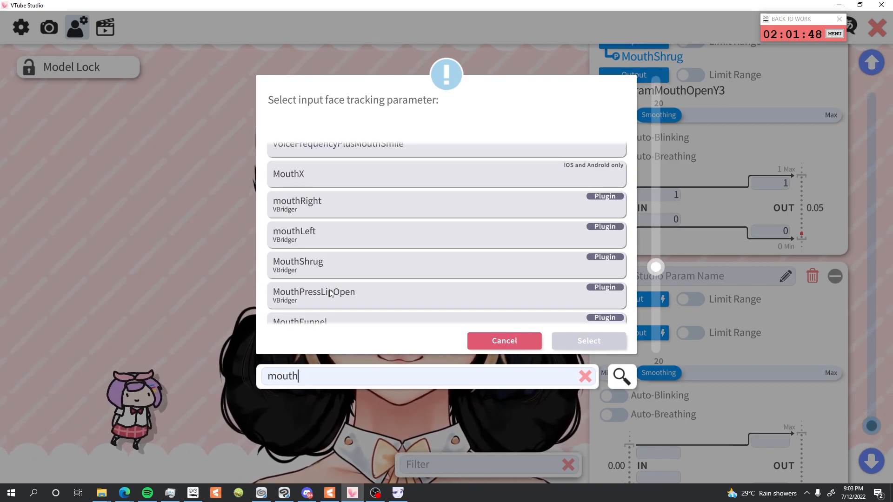
{"action": "left_click", "coordinate": [329, 293]}
{"action": "left_click", "coordinate": [596, 344]}
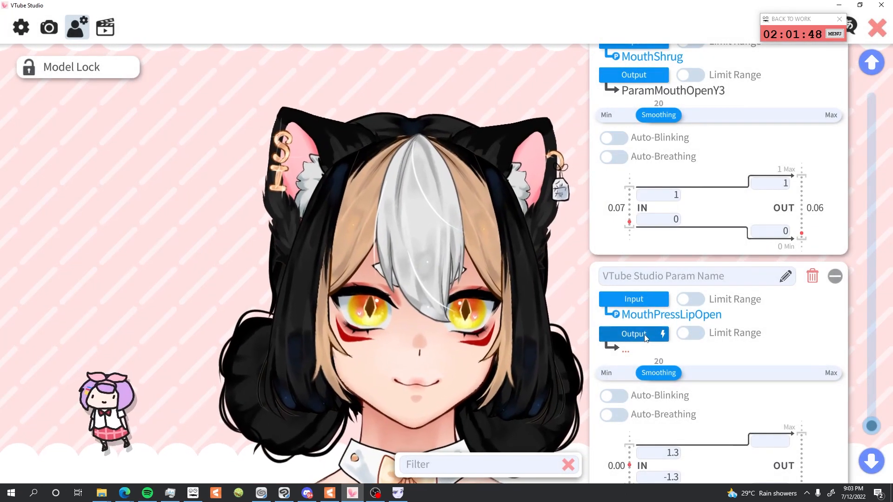
Step: Set the MouthPressLipOpen mapping's output to moth press lip open (ParamMouthForm2)
{"action": "left_click", "coordinate": [644, 334]}
{"action": "type", "text": "mouth"}
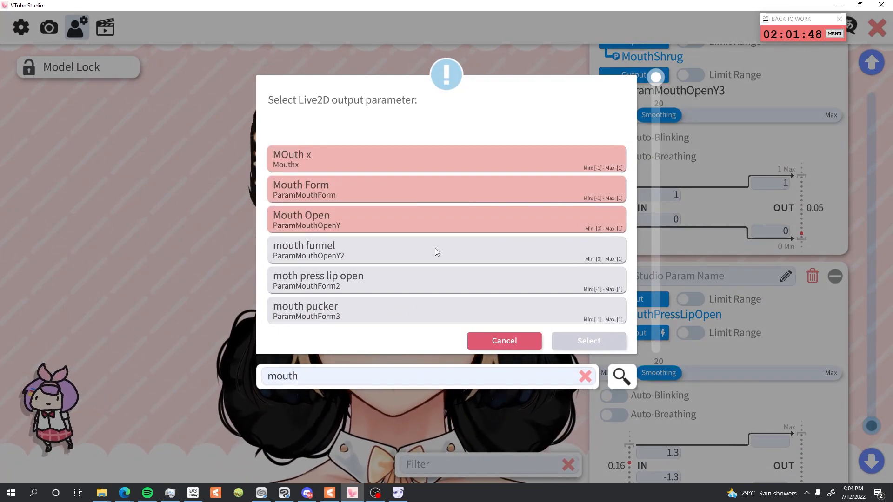
{"action": "left_click", "coordinate": [447, 281]}
{"action": "left_click", "coordinate": [580, 343]}
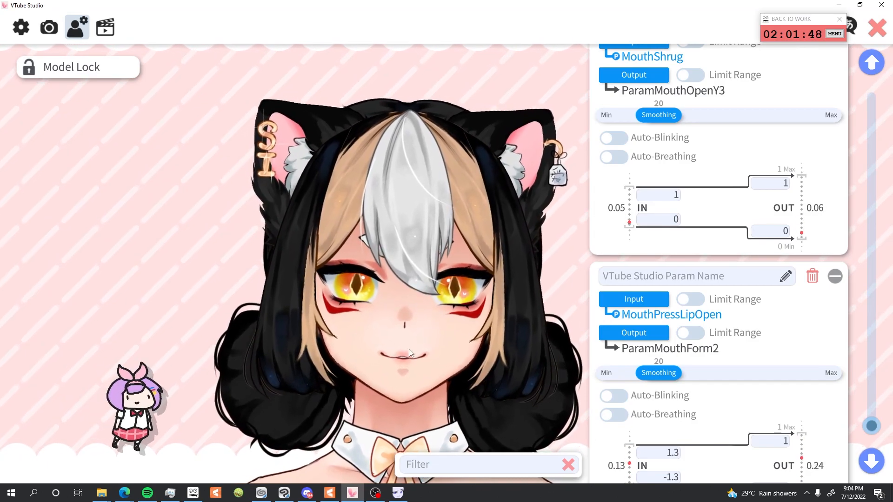
Step: Add another parameter mapping and set its input to the VBridger parameter MouthFunnel
{"action": "scroll", "coordinate": [716, 372], "scroll_direction": "down", "scroll_amount": 3}
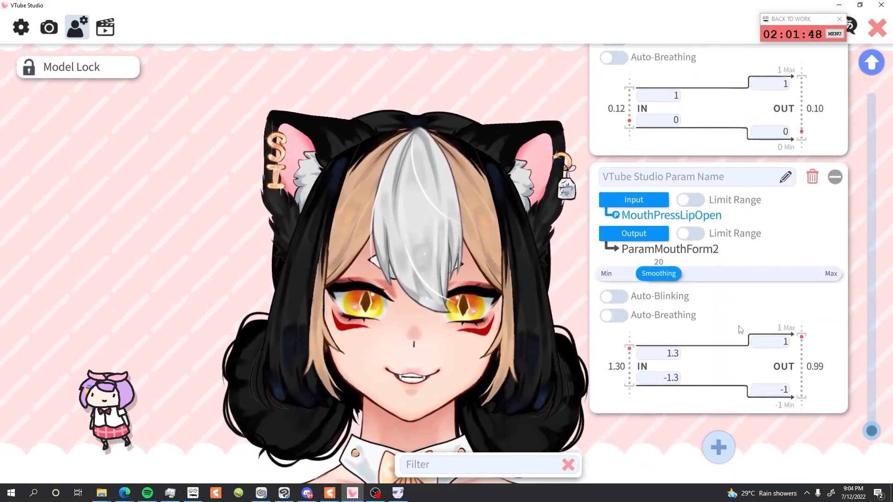
{"action": "left_click", "coordinate": [719, 450]}
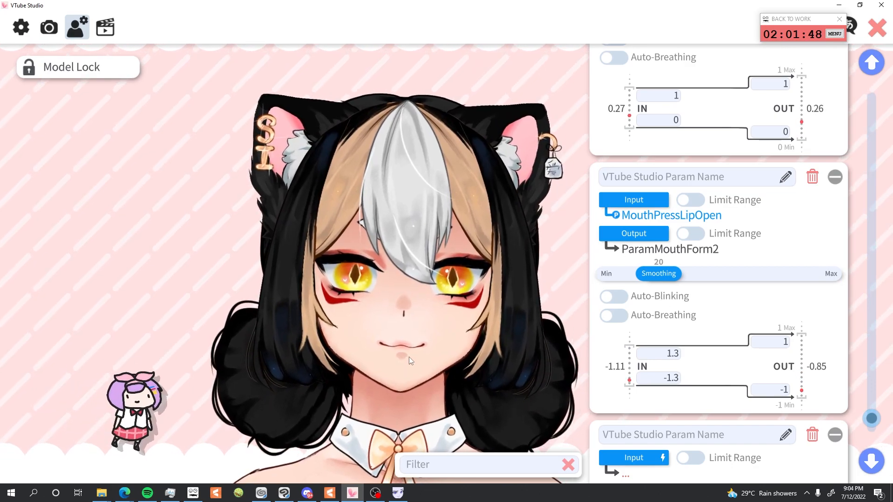
{"action": "scroll", "coordinate": [746, 371], "scroll_direction": "down", "scroll_amount": 3}
{"action": "left_click", "coordinate": [633, 325]}
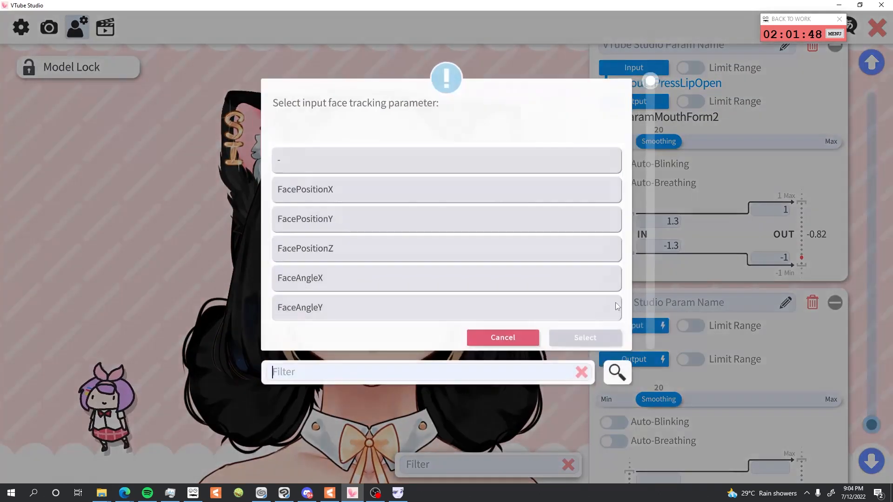
{"action": "type", "text": "mouth"}
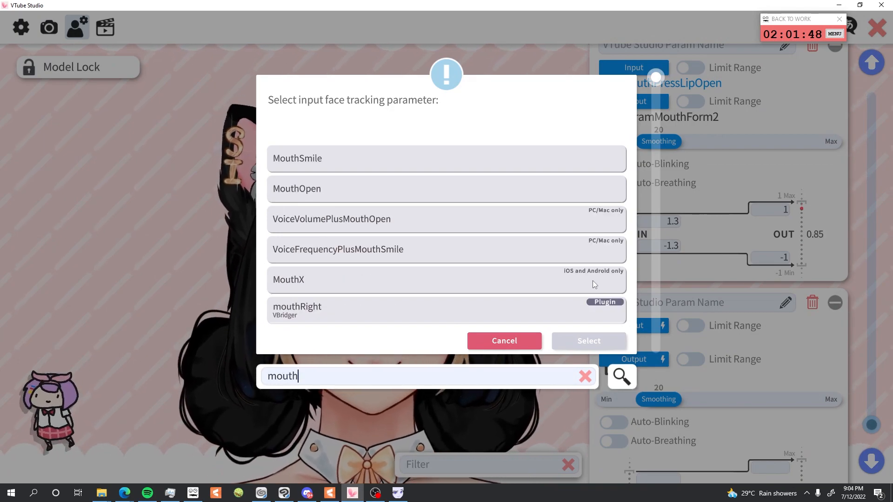
{"action": "scroll", "coordinate": [483, 201], "scroll_direction": "down", "scroll_amount": 3}
{"action": "left_click", "coordinate": [323, 311]}
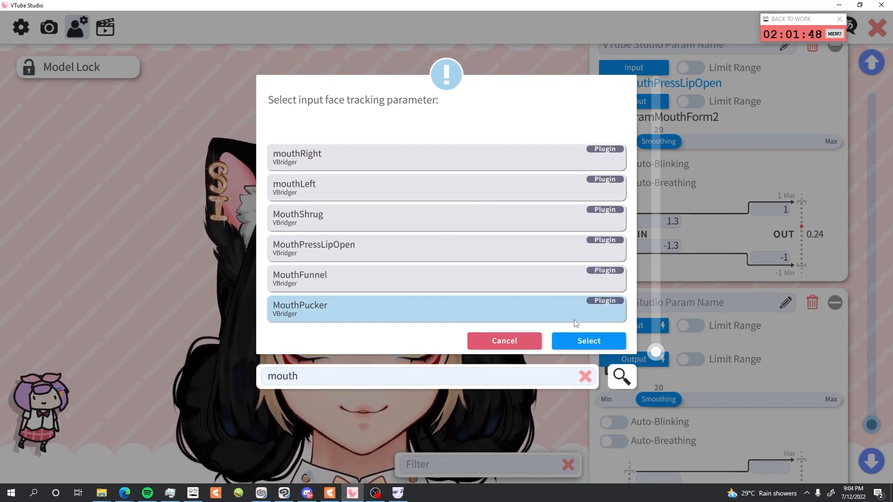
{"action": "left_click", "coordinate": [468, 294]}
{"action": "left_click", "coordinate": [589, 341]}
Step: Set the MouthFunnel mapping's output to mouth funnel (ParamMouthOpenY2) and check the live tracking in VBridger
{"action": "left_click", "coordinate": [649, 365]}
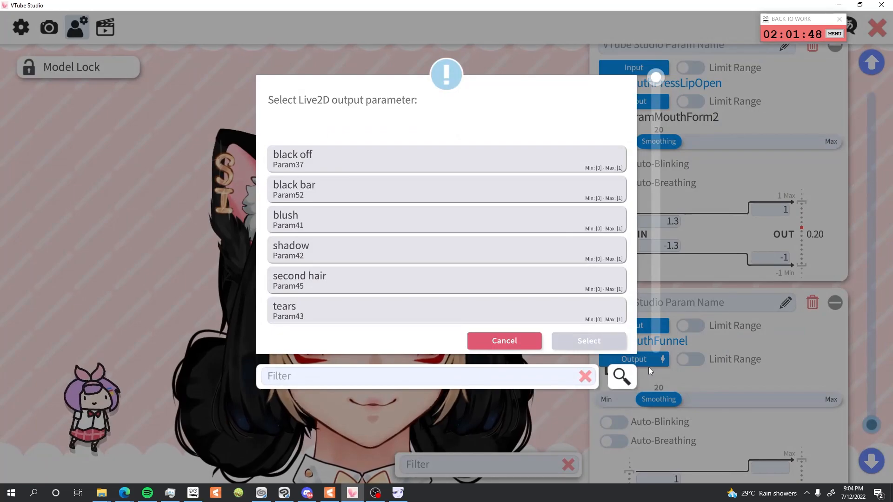
{"action": "type", "text": "mouth"}
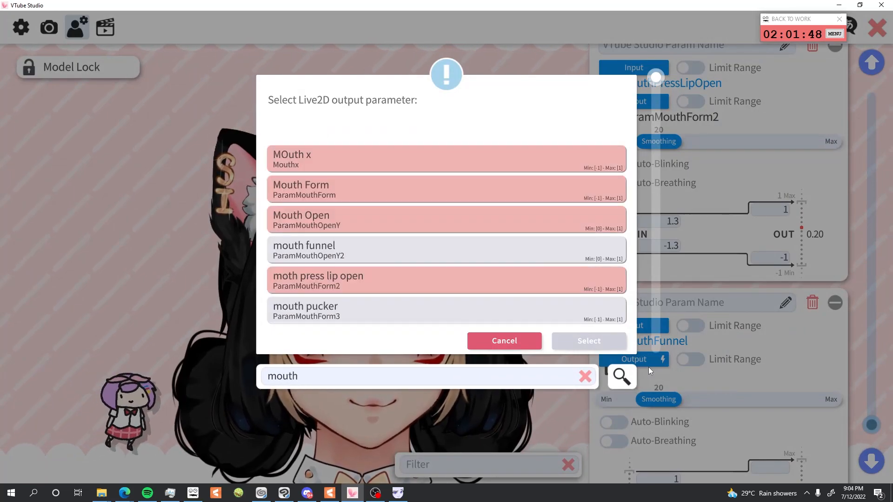
{"action": "left_click", "coordinate": [361, 244]}
{"action": "left_click", "coordinate": [585, 342]}
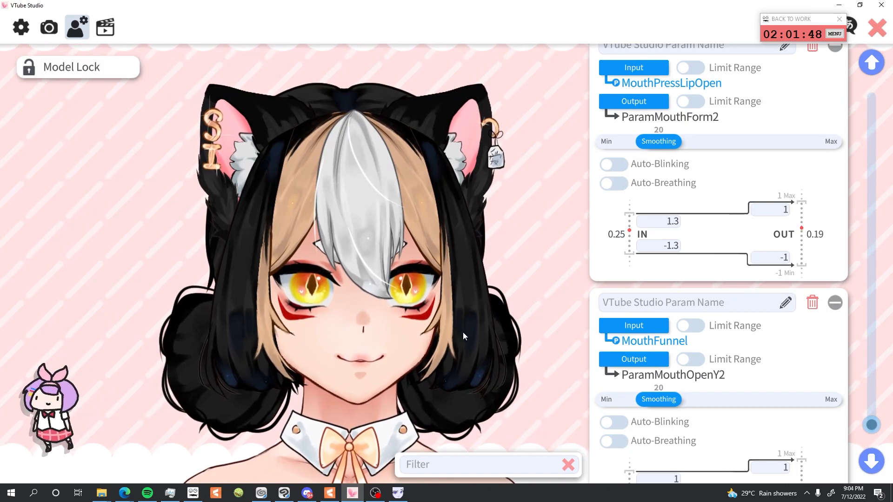
{"action": "left_click", "coordinate": [400, 489]}
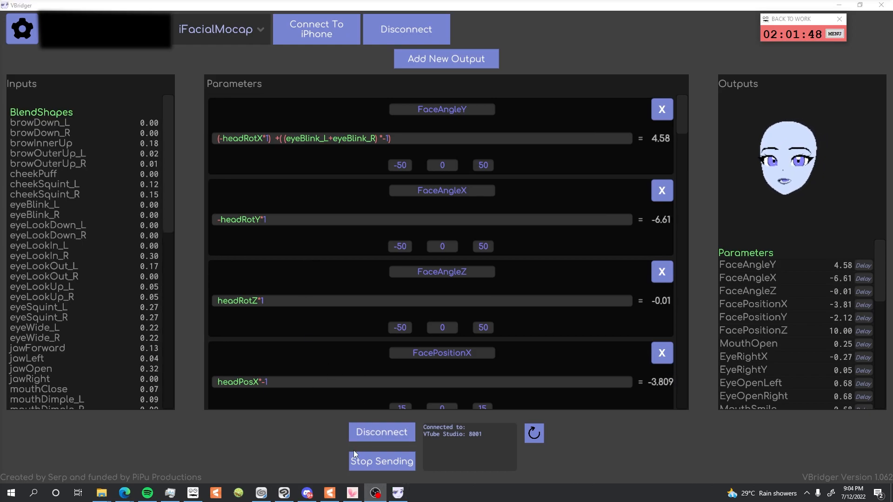
{"action": "left_click", "coordinate": [353, 494]}
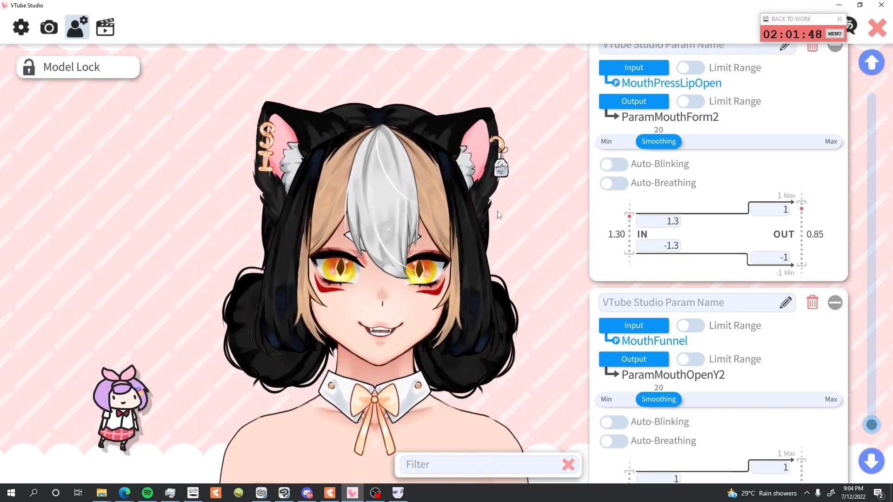
Step: Add a further parameter mapping and set its input to the VBridger parameter MouthPucker
{"action": "scroll", "coordinate": [717, 276], "scroll_direction": "down", "scroll_amount": 3}
{"action": "left_click", "coordinate": [716, 450]}
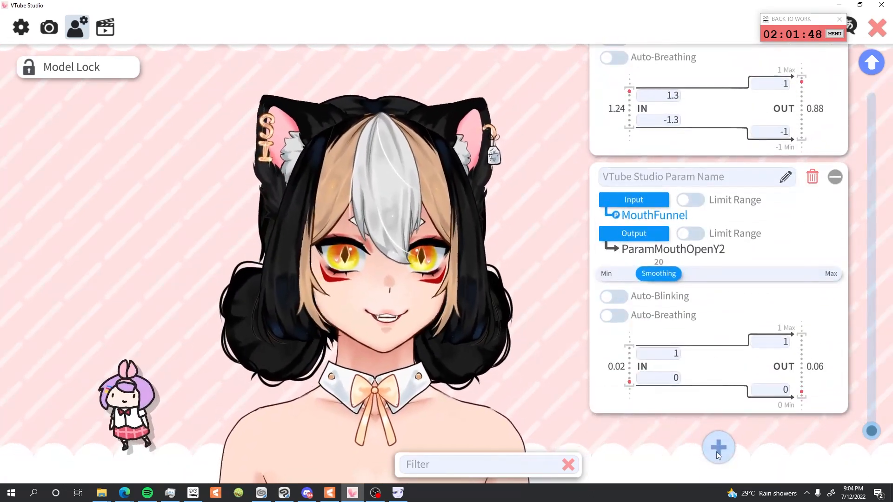
{"action": "left_click", "coordinate": [649, 303]}
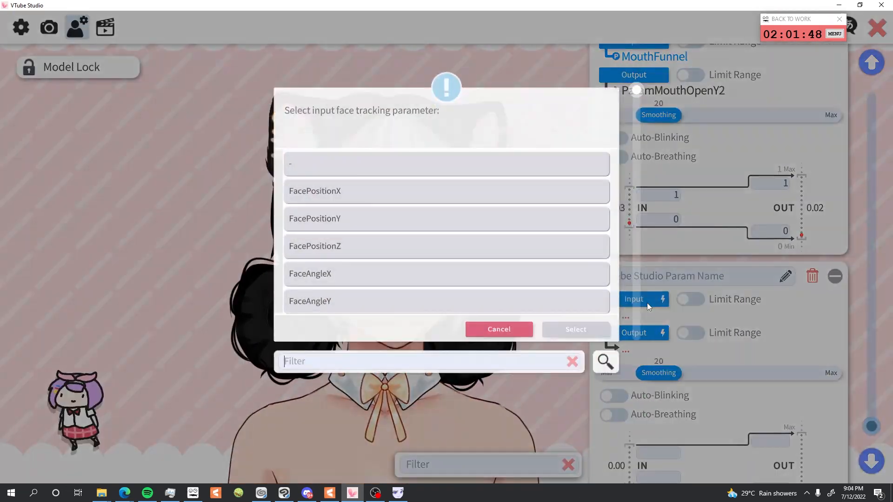
{"action": "type", "text": "mouth"}
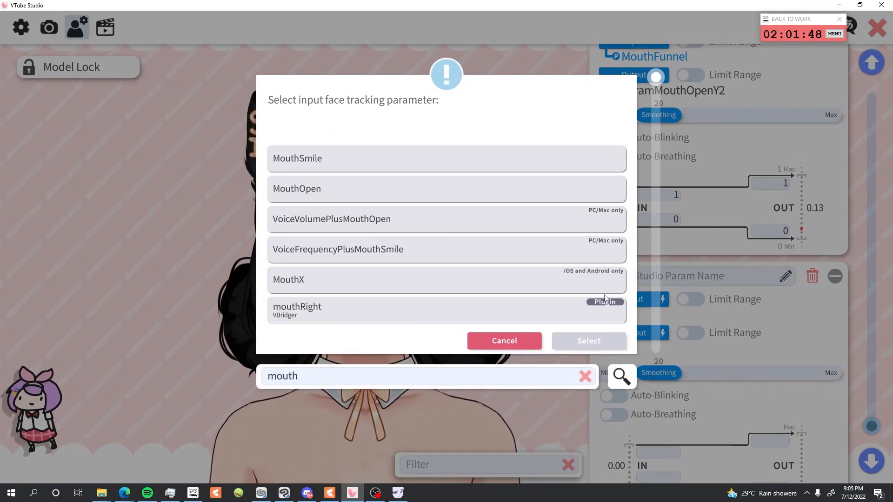
{"action": "scroll", "coordinate": [460, 237], "scroll_direction": "down", "scroll_amount": 3}
{"action": "left_click", "coordinate": [331, 305]}
{"action": "left_click", "coordinate": [589, 341]}
Step: Set the MouthPucker mapping's output to mouth pucker (ParamMouthForm3)
{"action": "left_click", "coordinate": [638, 334]}
{"action": "type", "text": "mouth"}
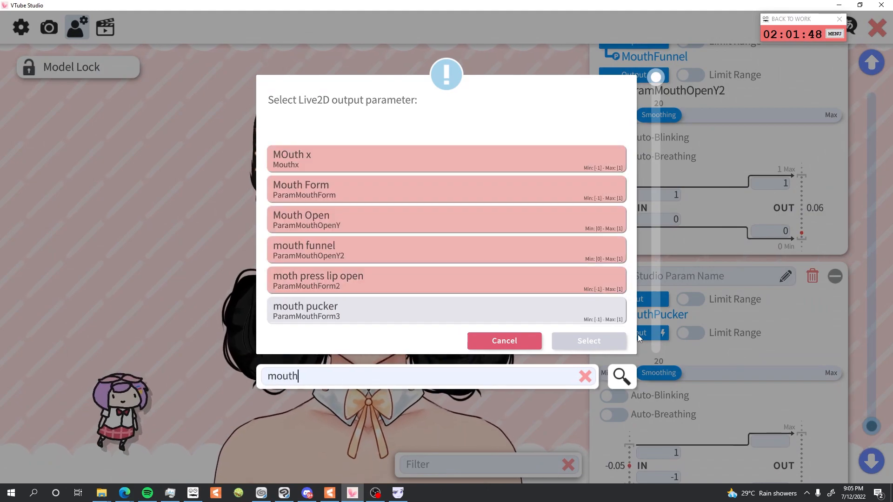
{"action": "left_click", "coordinate": [462, 305]}
{"action": "left_click", "coordinate": [579, 342]}
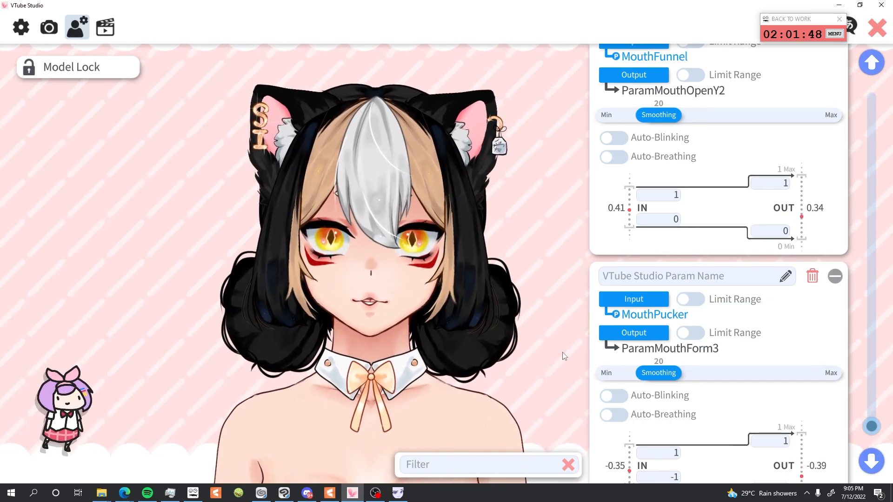
Step: Switch to VBridger, restore its window from full size, and narrow and reposition it so the VTube Studio model can be watched alongside
{"action": "left_click", "coordinate": [397, 493]}
{"action": "left_click", "coordinate": [861, 6]}
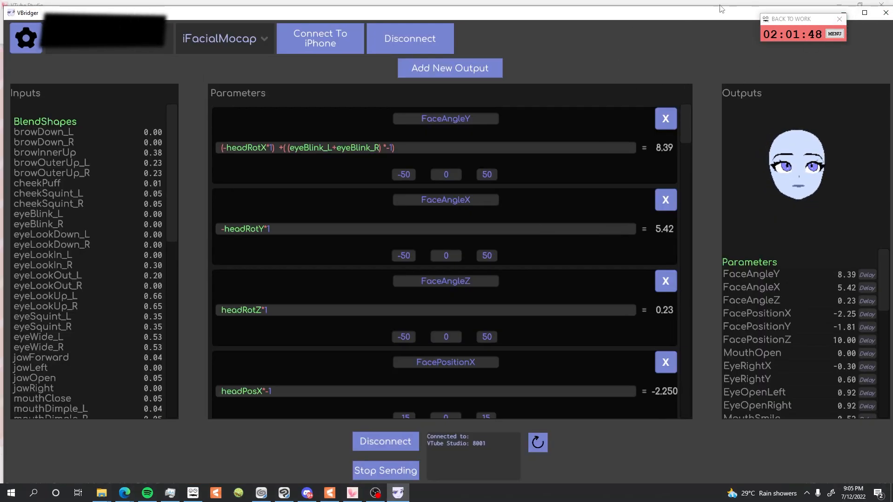
{"action": "left_click_drag", "start_coordinate": [711, 5], "coordinate": [710, 125]}
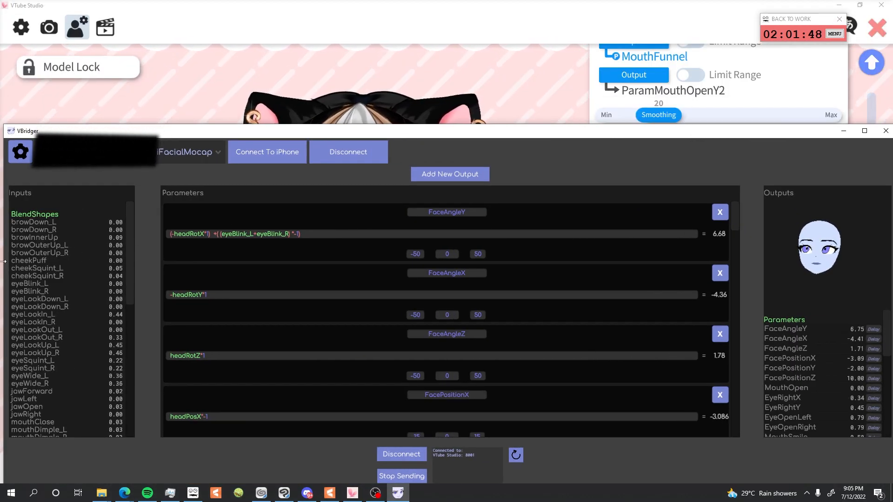
{"action": "left_click_drag", "start_coordinate": [4, 261], "coordinate": [578, 260]}
{"action": "left_click_drag", "start_coordinate": [788, 131], "coordinate": [773, 118]}
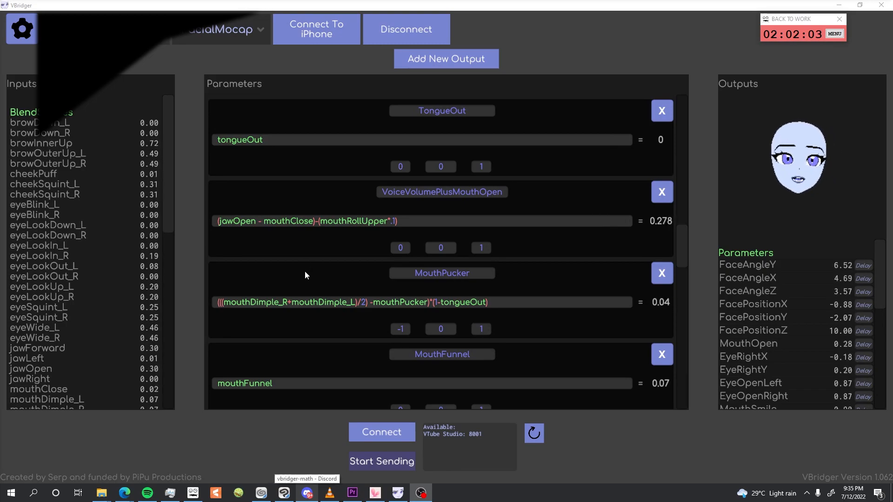
Step: Load a saved .vbridger settings file from VBridger's Saves folder
{"action": "left_click", "coordinate": [23, 37]}
{"action": "left_click", "coordinate": [23, 57]}
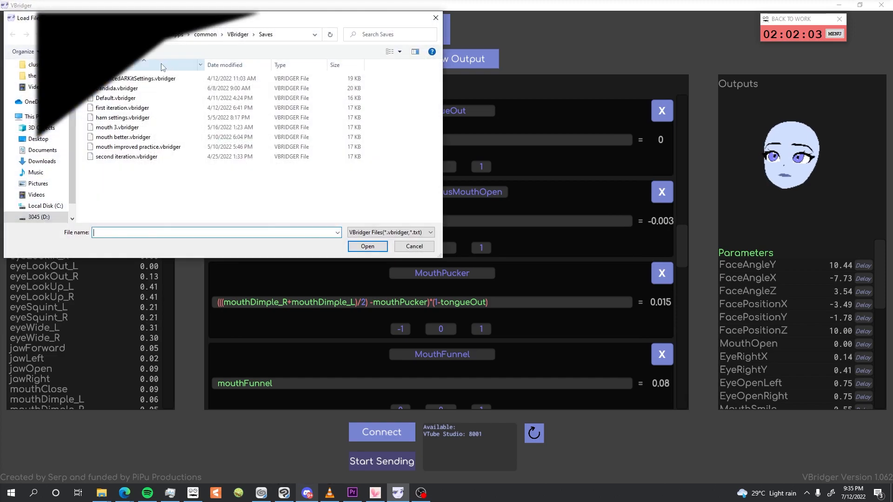
{"action": "left_click", "coordinate": [366, 246]}
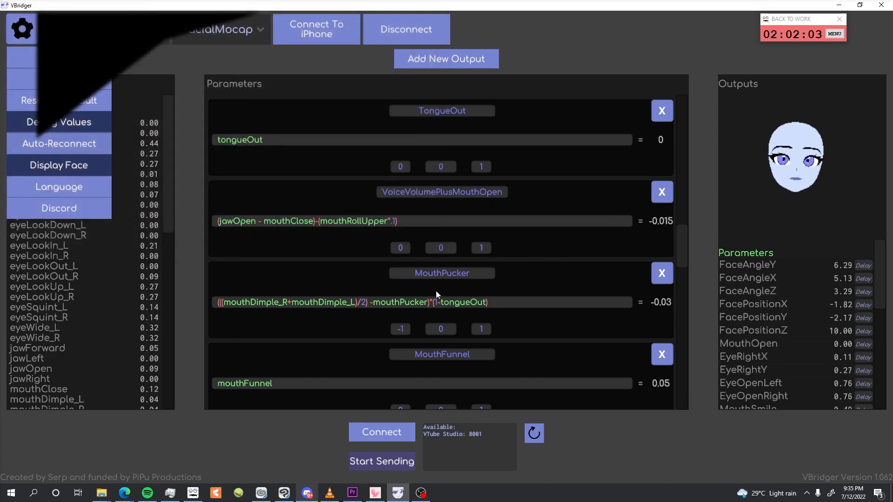
Step: Review the formulas of the VBridger mouth parameters, including MouthPucker, MouthFunnel, MouthPressLipOpen and MouthShrug
{"action": "scroll", "coordinate": [438, 290], "scroll_direction": "down", "scroll_amount": 4}
{"action": "scroll", "coordinate": [346, 294], "scroll_direction": "up", "scroll_amount": 4}
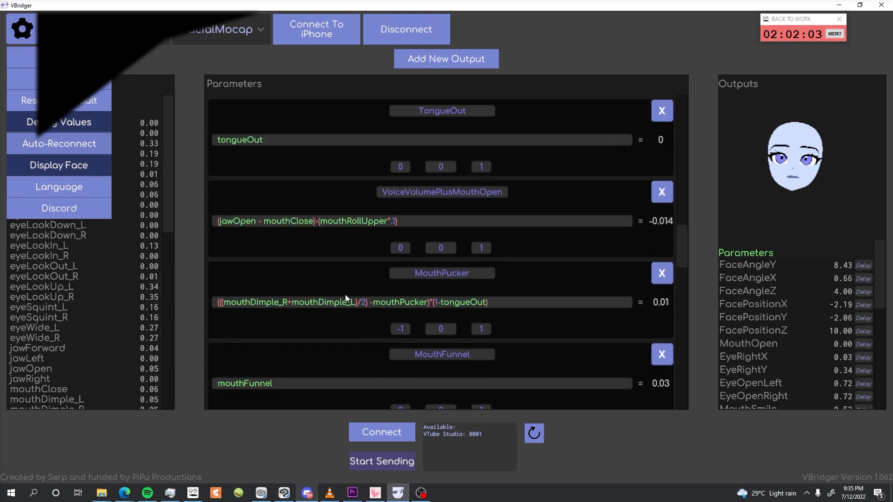
{"action": "scroll", "coordinate": [342, 250], "scroll_direction": "up", "scroll_amount": 3}
{"action": "scroll", "coordinate": [395, 203], "scroll_direction": "down", "scroll_amount": 7}
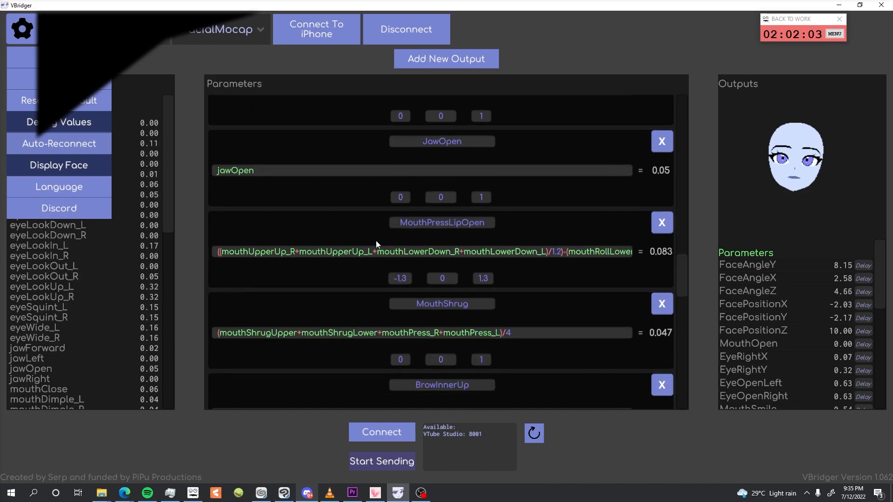
{"action": "scroll", "coordinate": [338, 278], "scroll_direction": "down", "scroll_amount": 1}
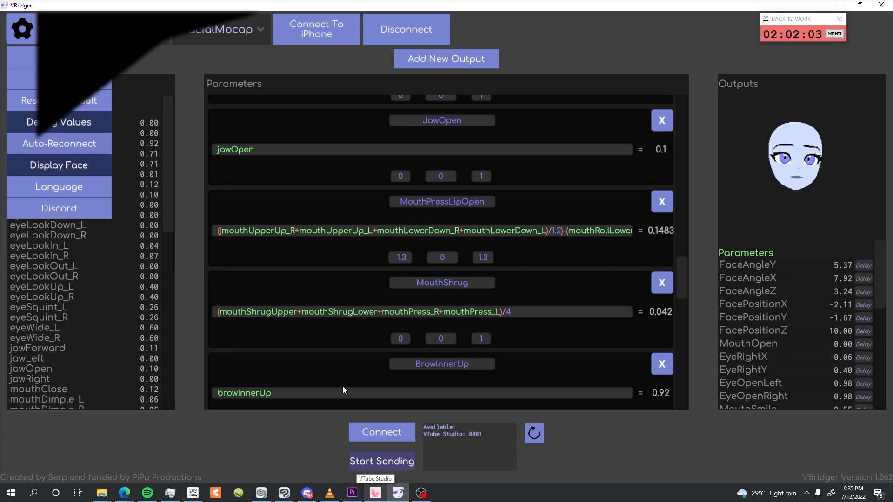
Step: Switch to VTube Studio, filter the models by "shi", load the shiba vtuber model and reposition it to frame its head and shoulders
{"action": "left_click", "coordinate": [373, 494]}
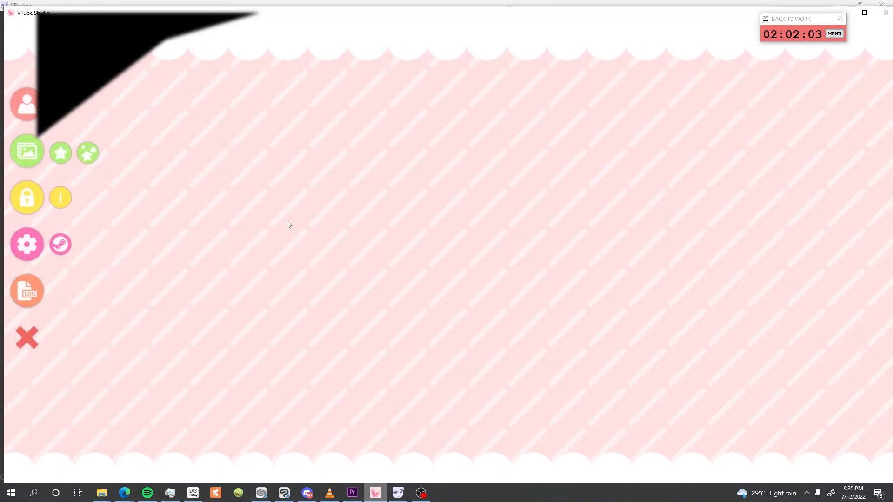
{"action": "left_click", "coordinate": [437, 361]}
{"action": "type", "text": "shi"}
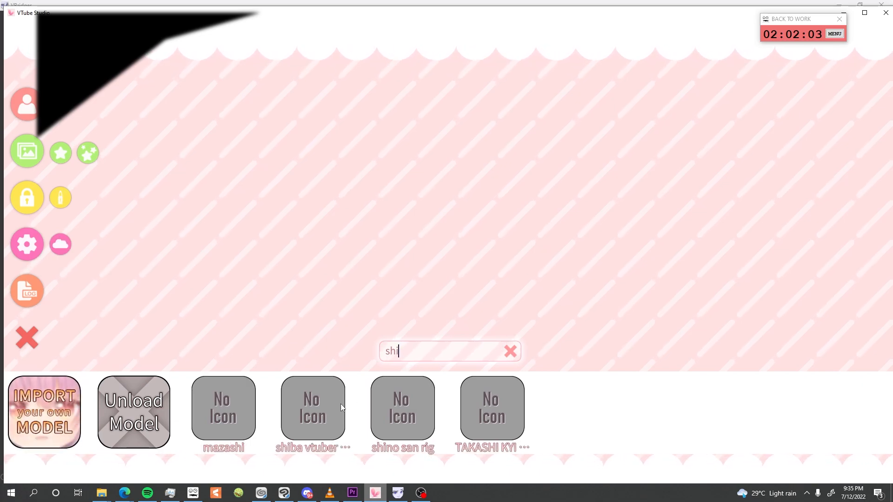
{"action": "left_click", "coordinate": [341, 408]}
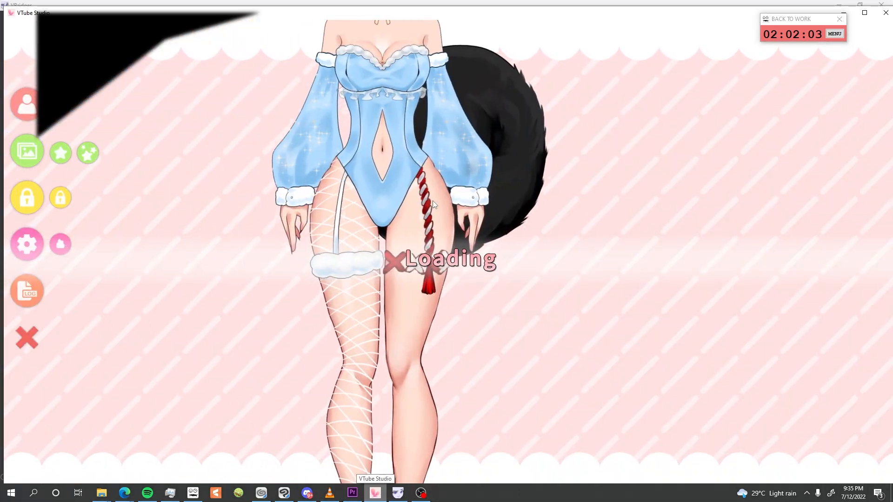
{"action": "left_click_drag", "start_coordinate": [472, 153], "coordinate": [452, 395]}
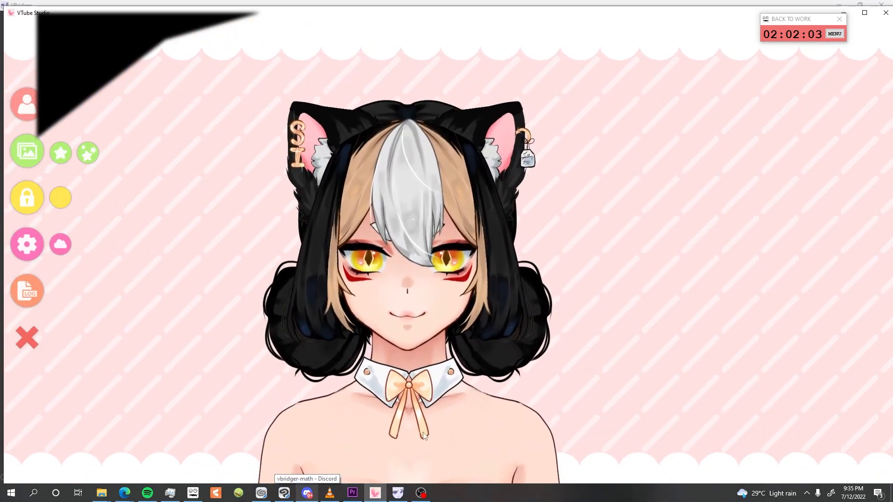
Step: Connect VBridger to VTube Studio on 8001, start sending the tracking data, and return to VTube Studio
{"action": "left_click", "coordinate": [397, 492]}
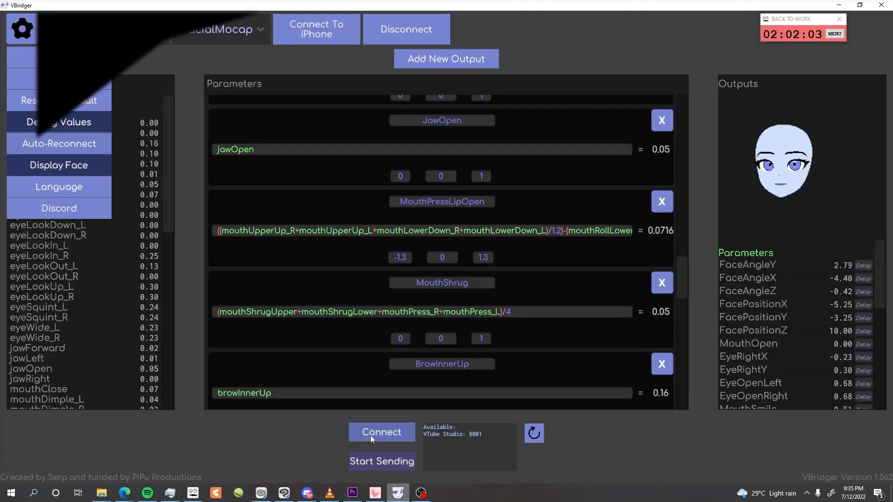
{"action": "left_click", "coordinate": [365, 462]}
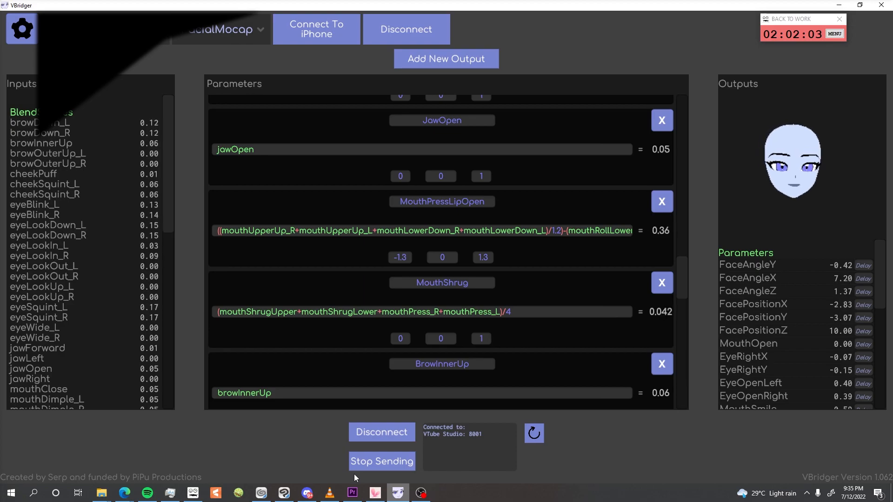
{"action": "left_click", "coordinate": [375, 493]}
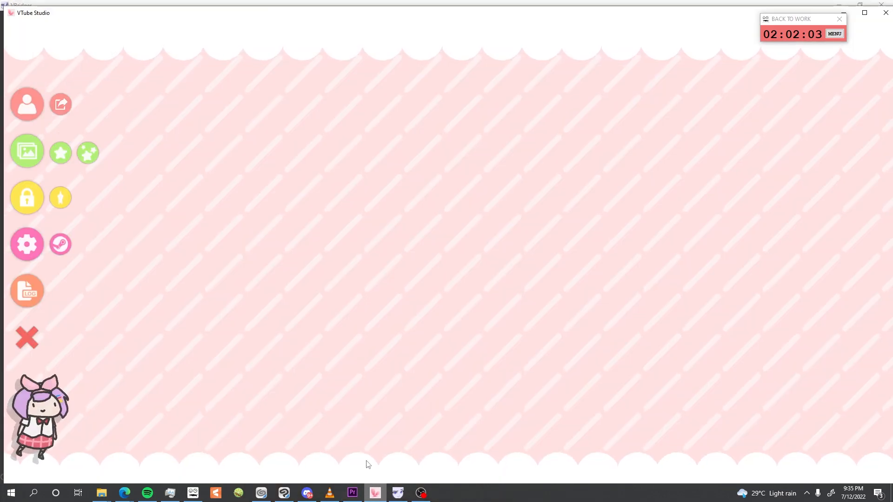